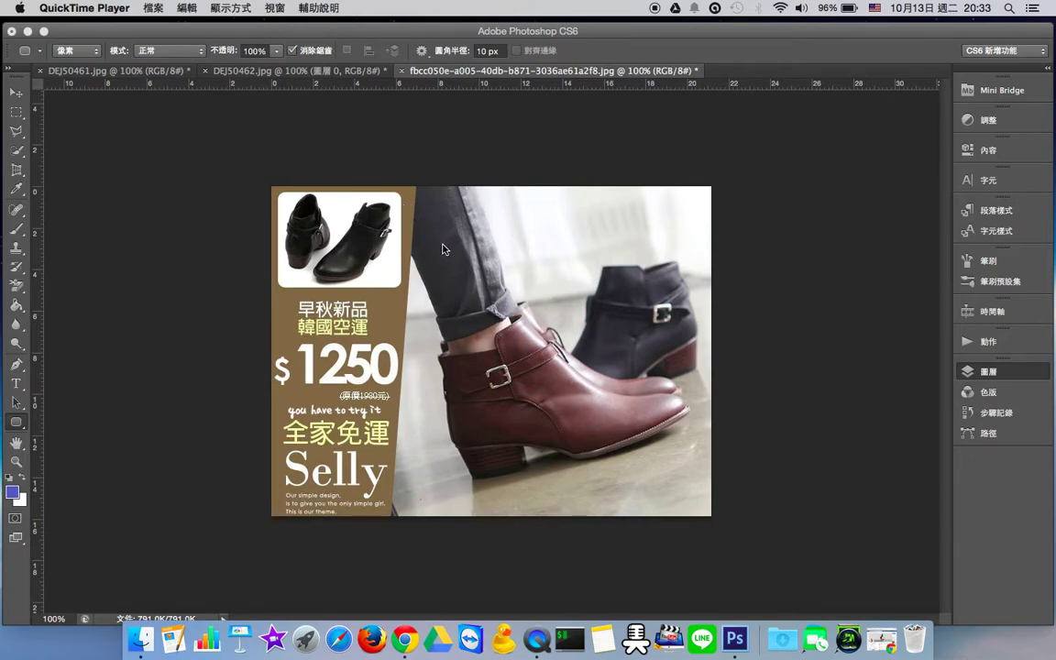
# Bring Photoshop forward and look through the bag, woman and boot advert documents.
pyautogui.click(298, 73)
pyautogui.click(205, 76)
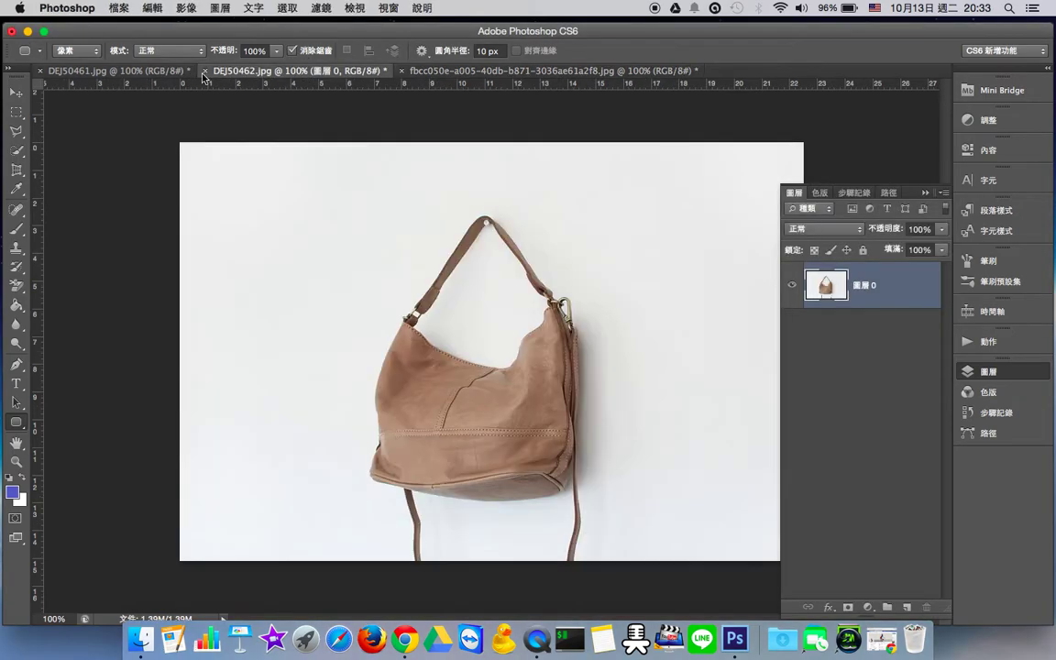
pyautogui.click(161, 73)
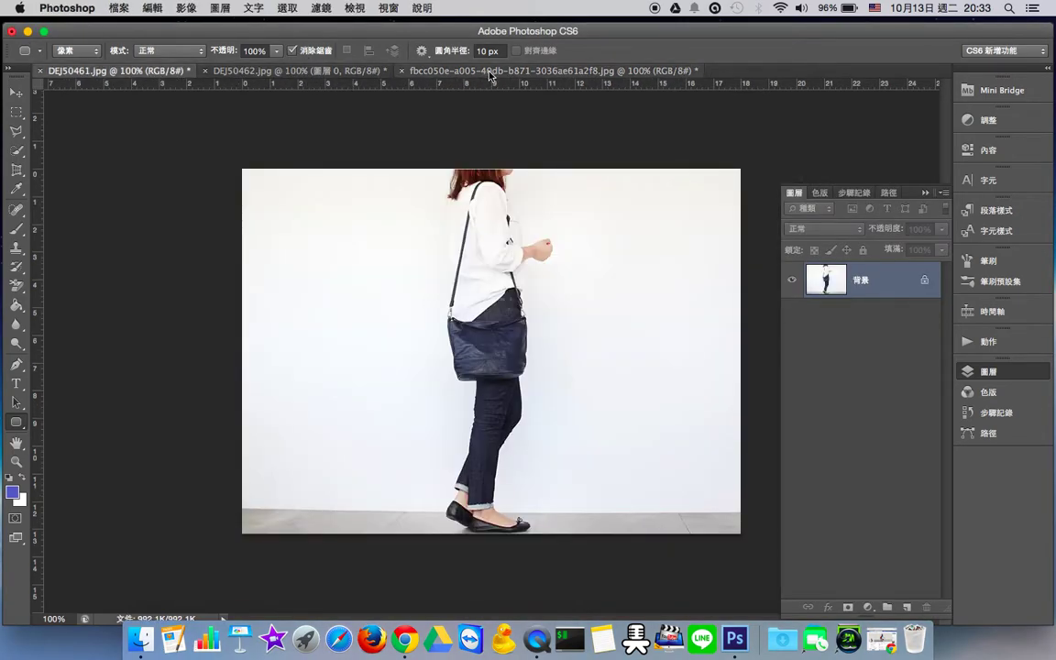
pyautogui.click(442, 70)
pyautogui.click(342, 73)
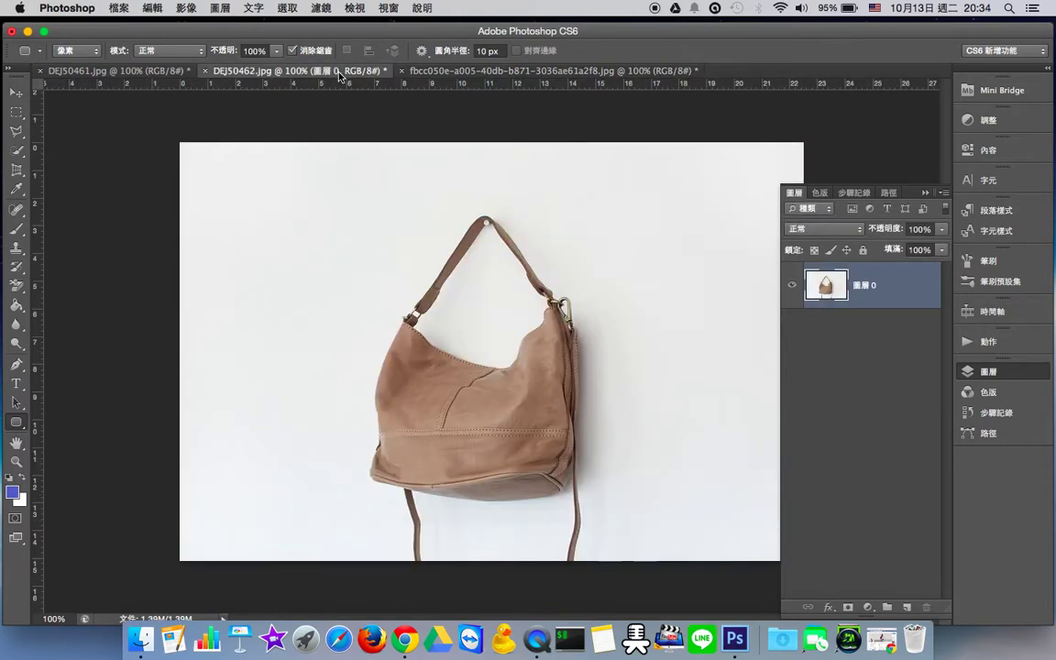
pyautogui.click(164, 74)
# Move DEJ50462.jpg to the first tab position and display the bag photo.
pyautogui.moveTo(149, 79); pyautogui.dragTo(330, 86)
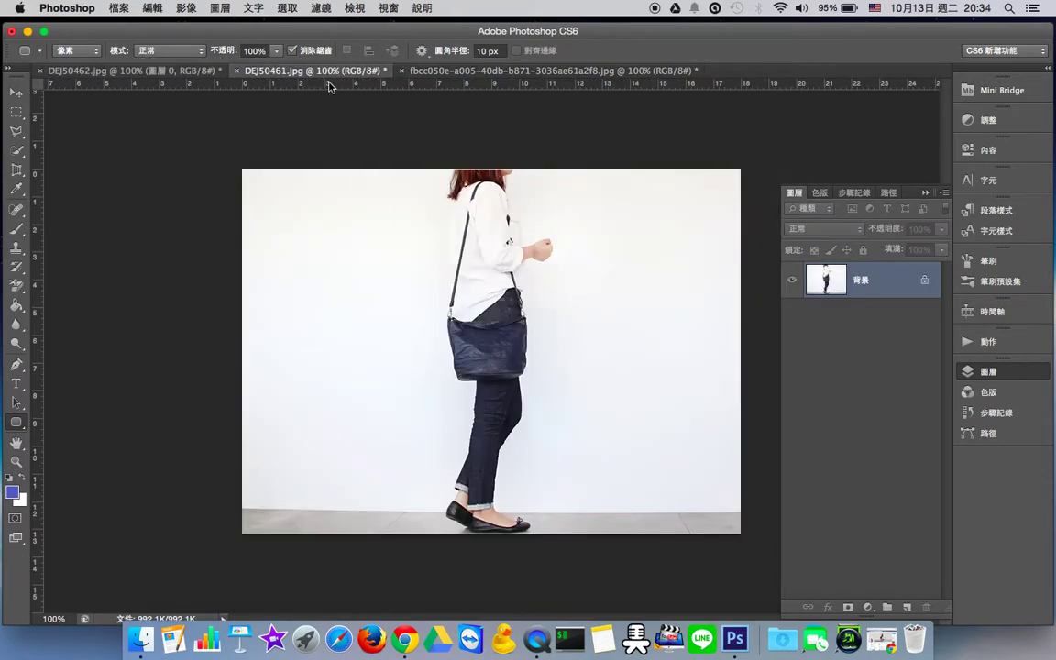
pyautogui.click(163, 74)
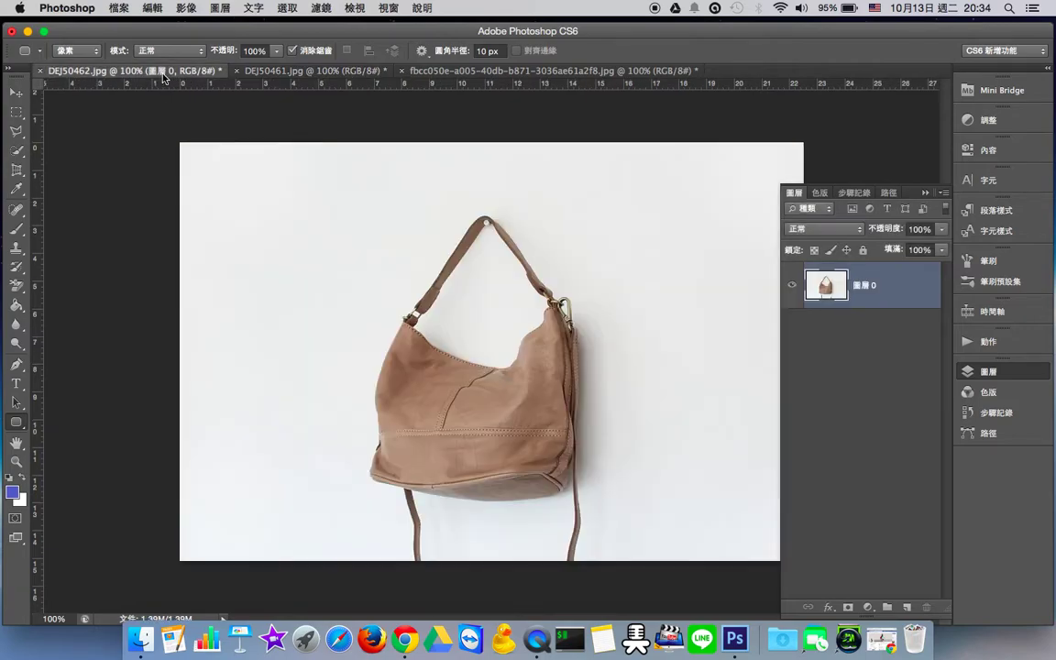
pyautogui.click(422, 71)
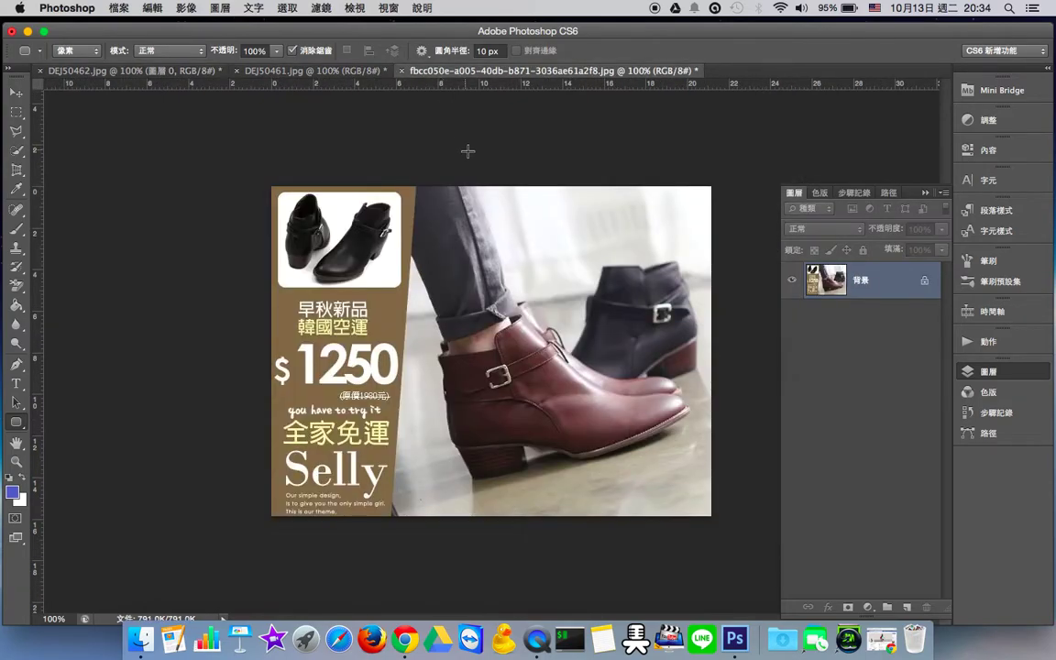
pyautogui.click(284, 71)
pyautogui.click(151, 72)
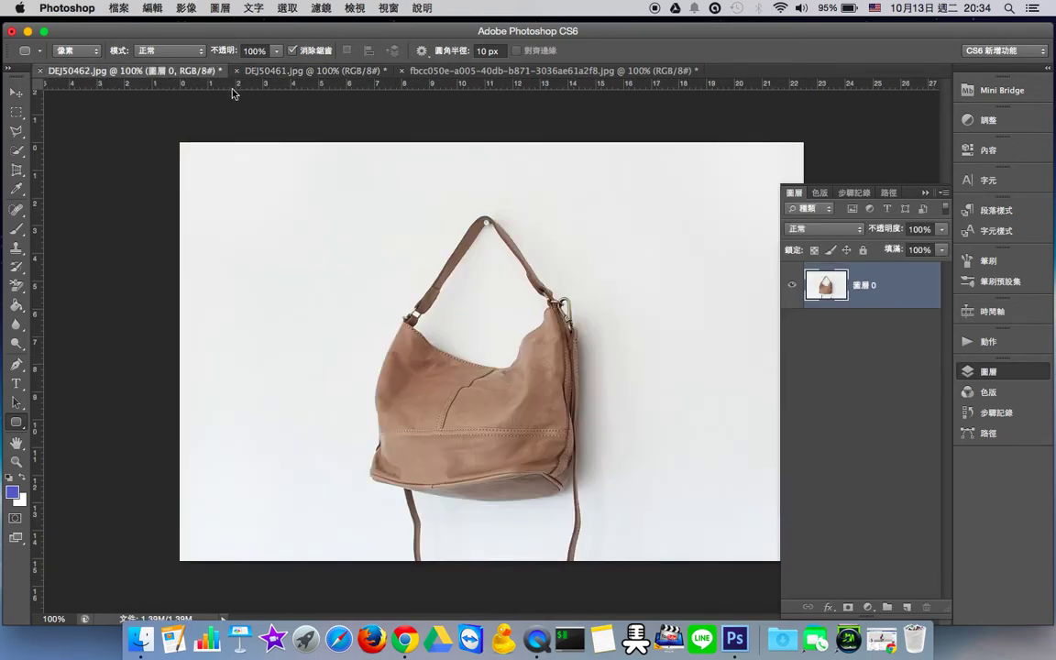
pyautogui.click(198, 11)
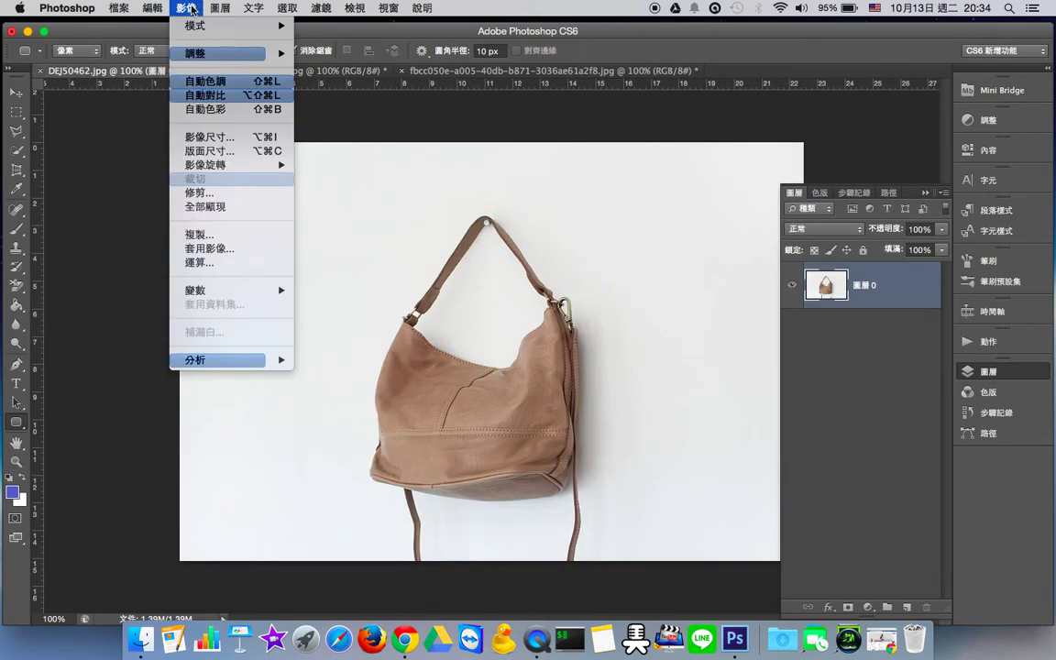
# Resize the bag photo to 400 pixels wide, then bring up the boot advert.
pyautogui.click(216, 137)
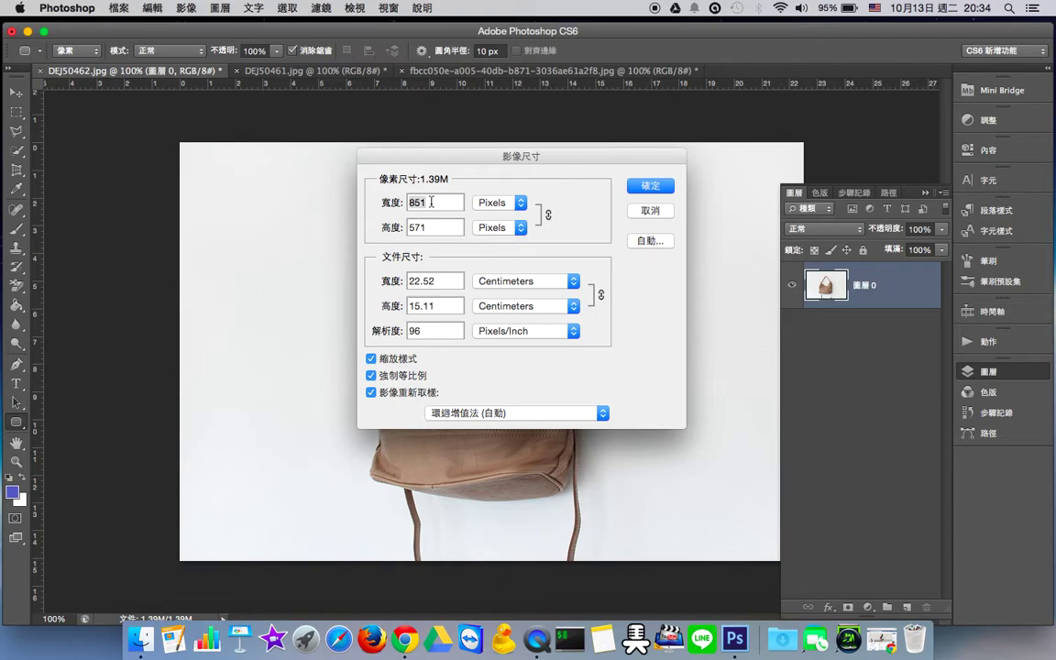
pyautogui.write('400')
pyautogui.press('Return')
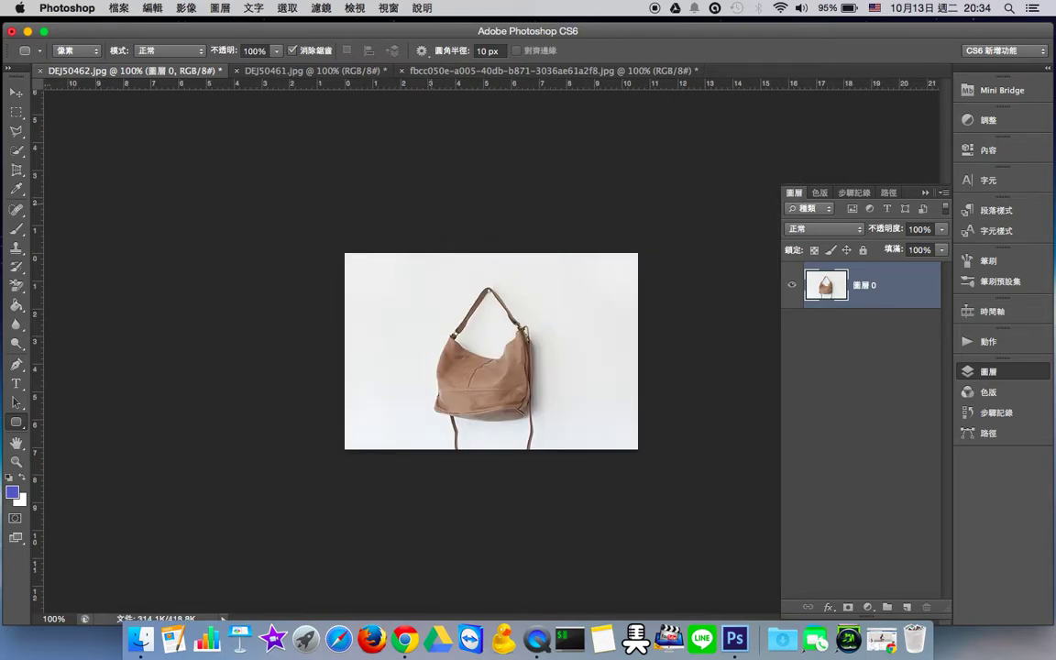
pyautogui.click(466, 72)
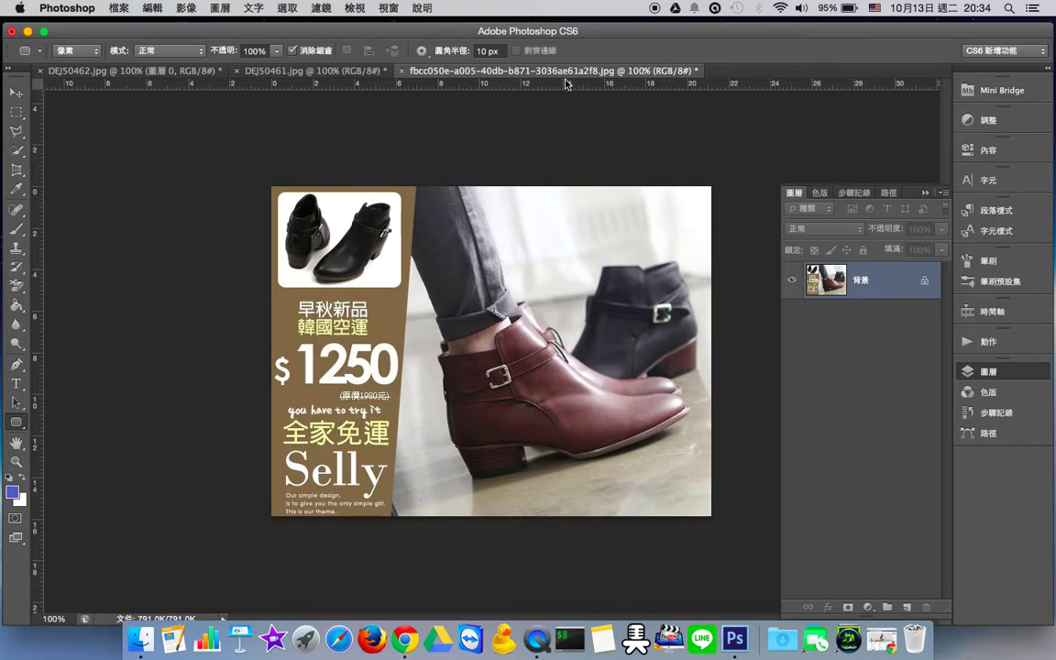
# Browse the workspace and View menu options without changing anything.
pyautogui.click(388, 7)
pyautogui.moveTo(398, 39)
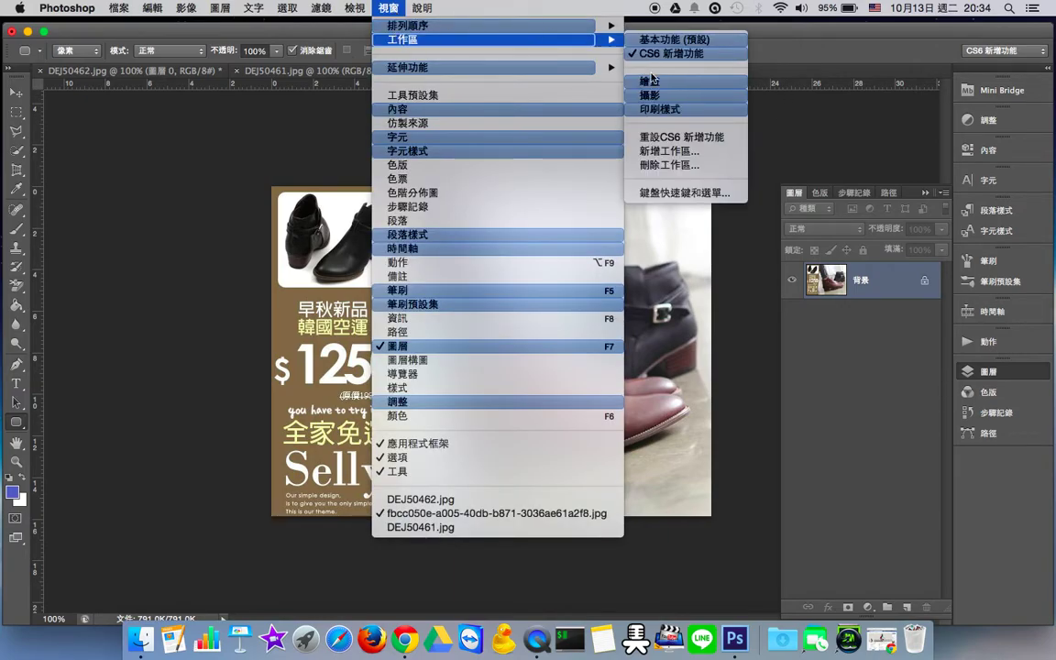
pyautogui.click(800, 61)
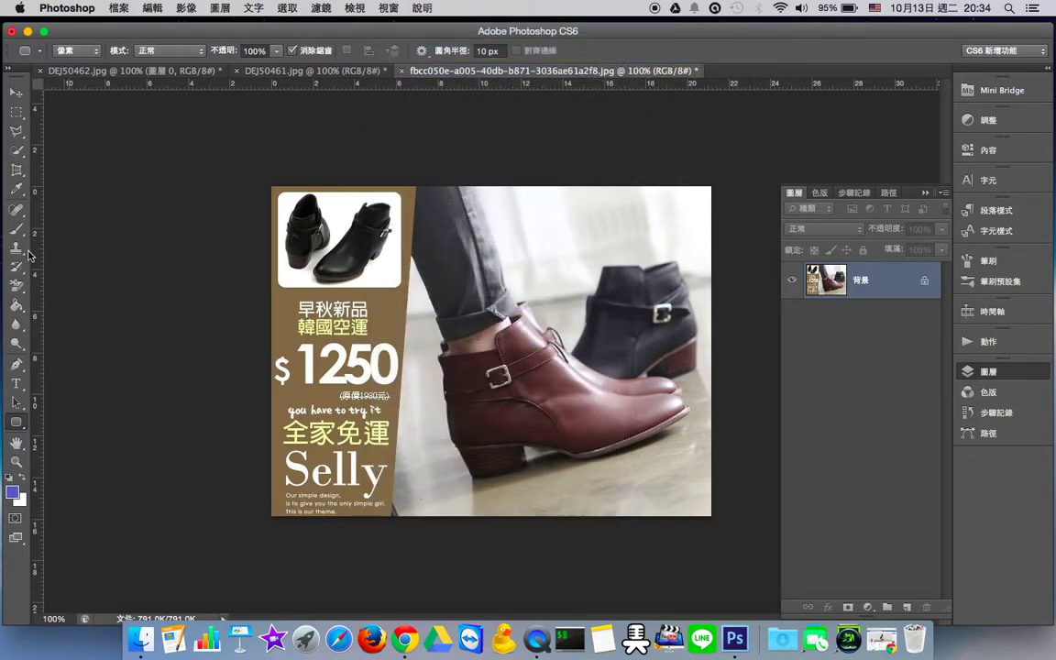
pyautogui.click(353, 11)
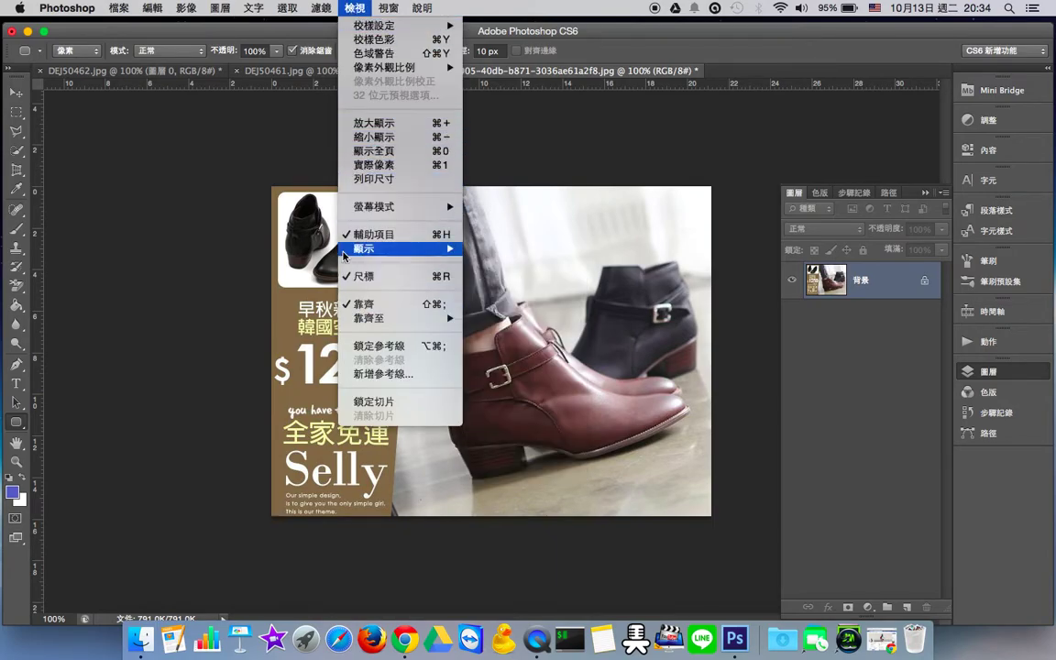
pyautogui.click(222, 200)
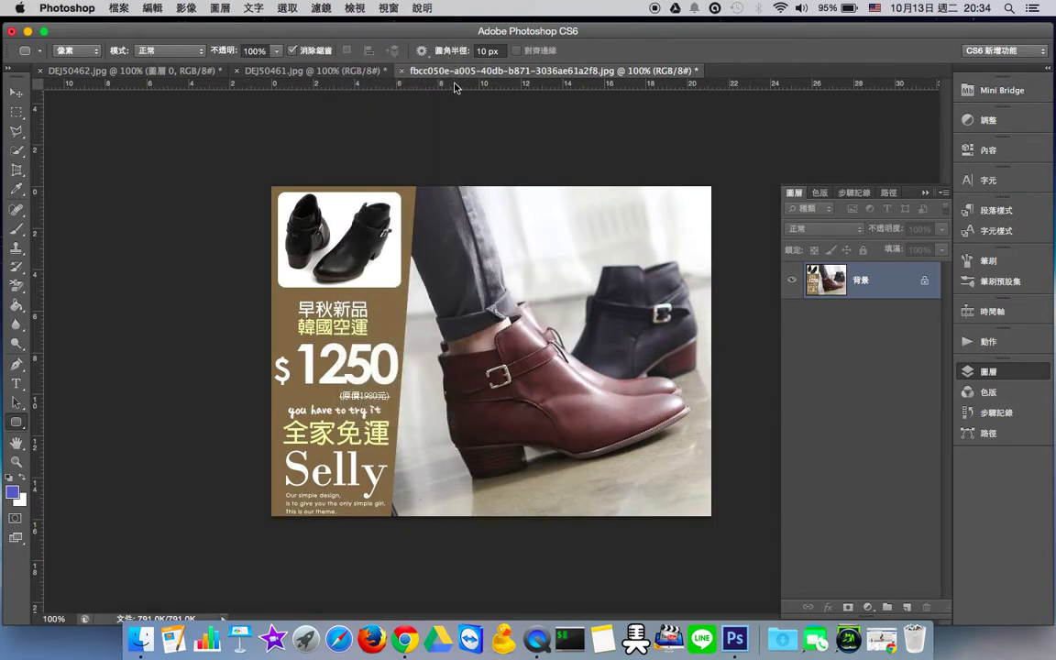
# Place a horizontal guide and a vertical guide at the brown panel's edge on the boot advert.
pyautogui.moveTo(399, 84); pyautogui.dragTo(432, 351)
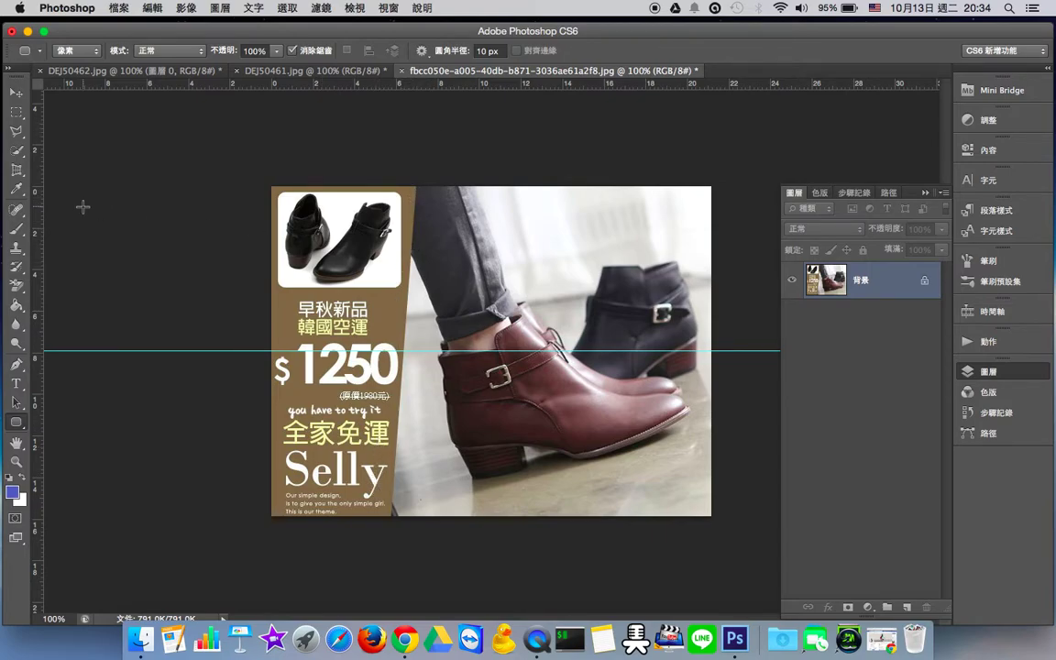
pyautogui.moveTo(36, 209); pyautogui.dragTo(415, 188)
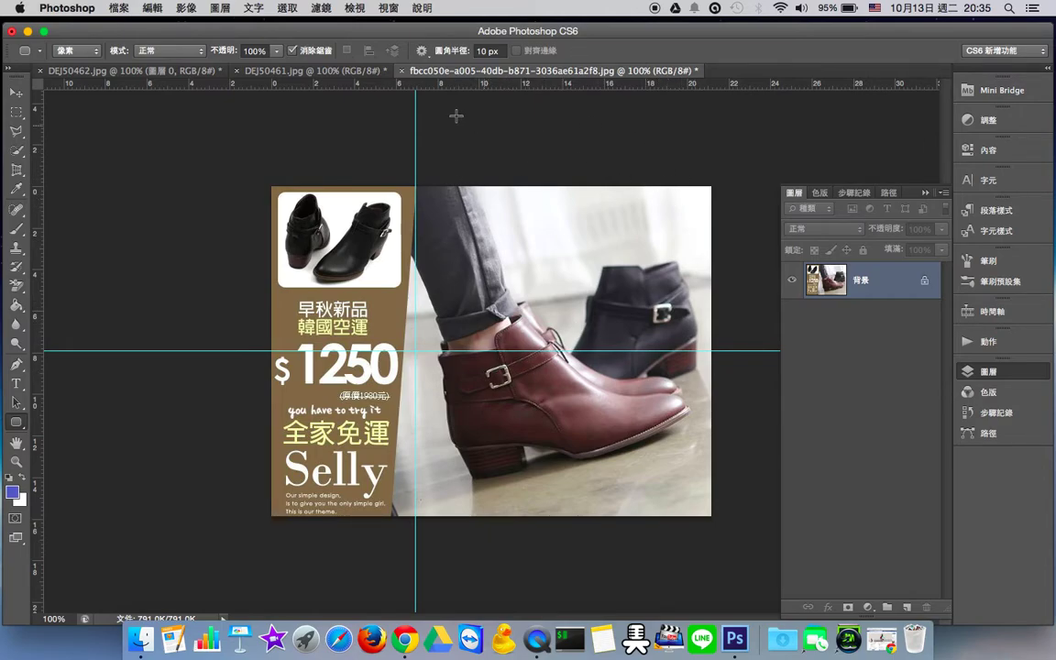
pyautogui.click(314, 76)
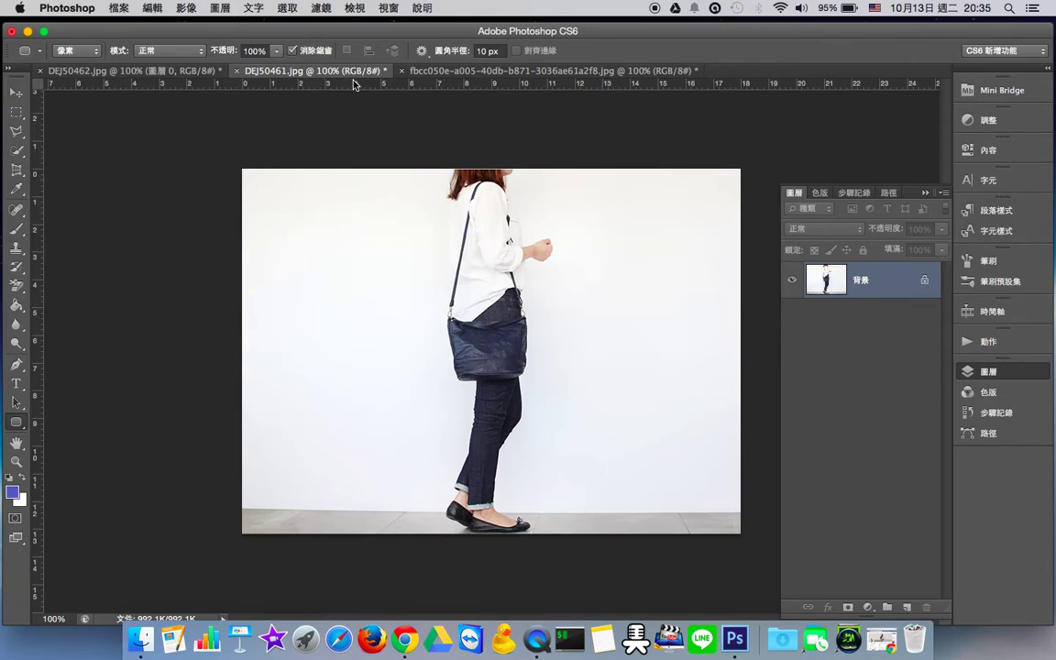
# Drag a vertical guide onto the woman photo at about 6 cm, left of her figure.
pyautogui.moveTo(36, 184); pyautogui.dragTo(406, 245)
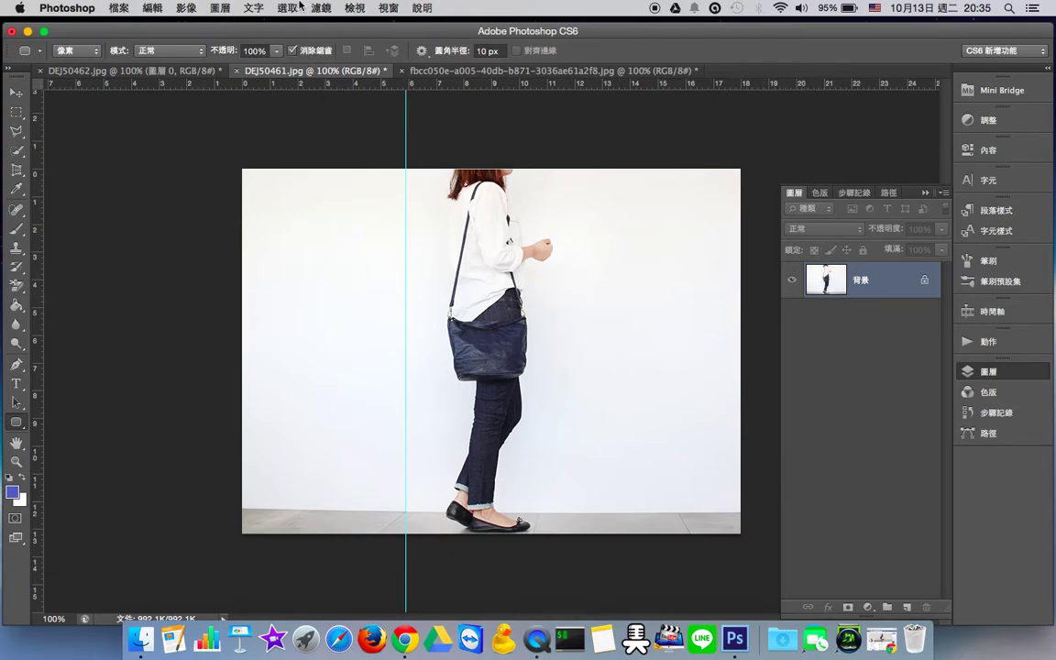
pyautogui.click(187, 9)
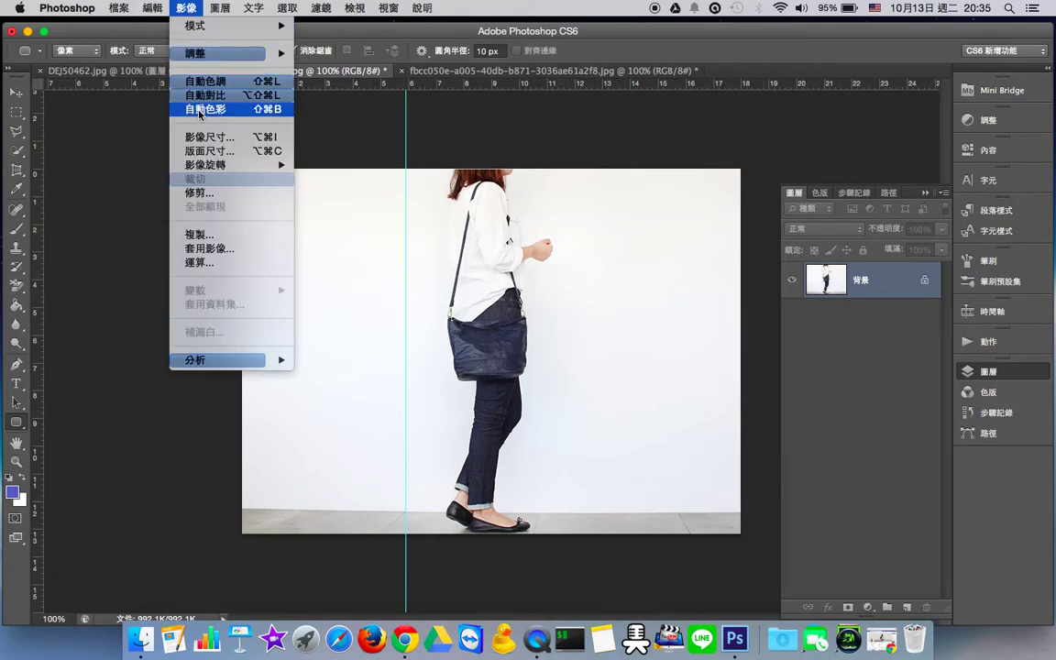
# Widen the canvas by 30 percent with White extension colour, anchored right-middle.
pyautogui.click(208, 152)
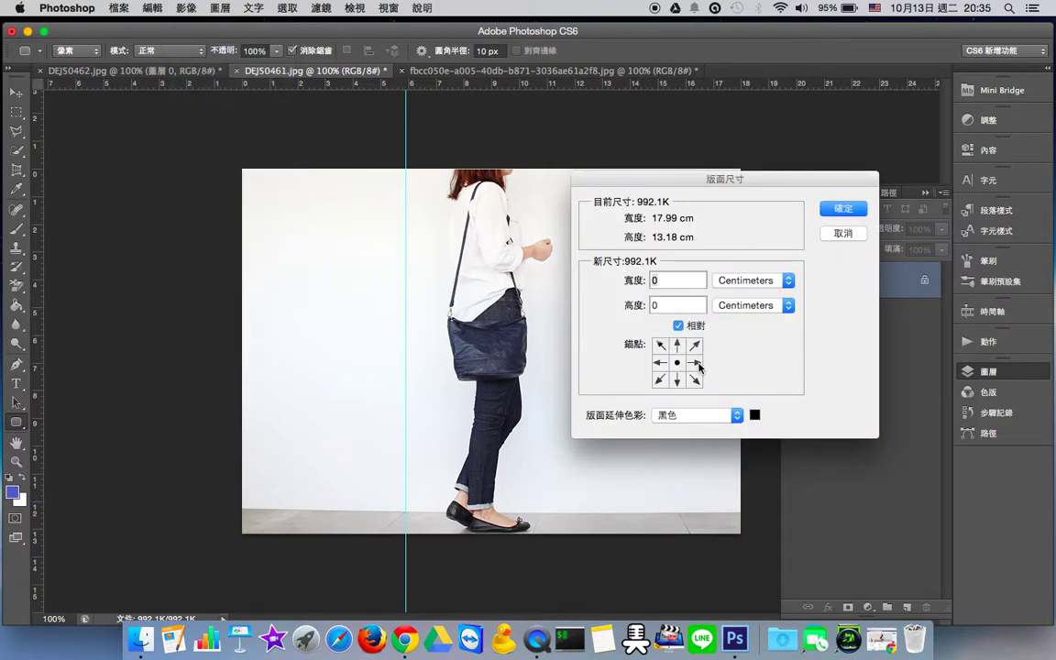
pyautogui.click(743, 281)
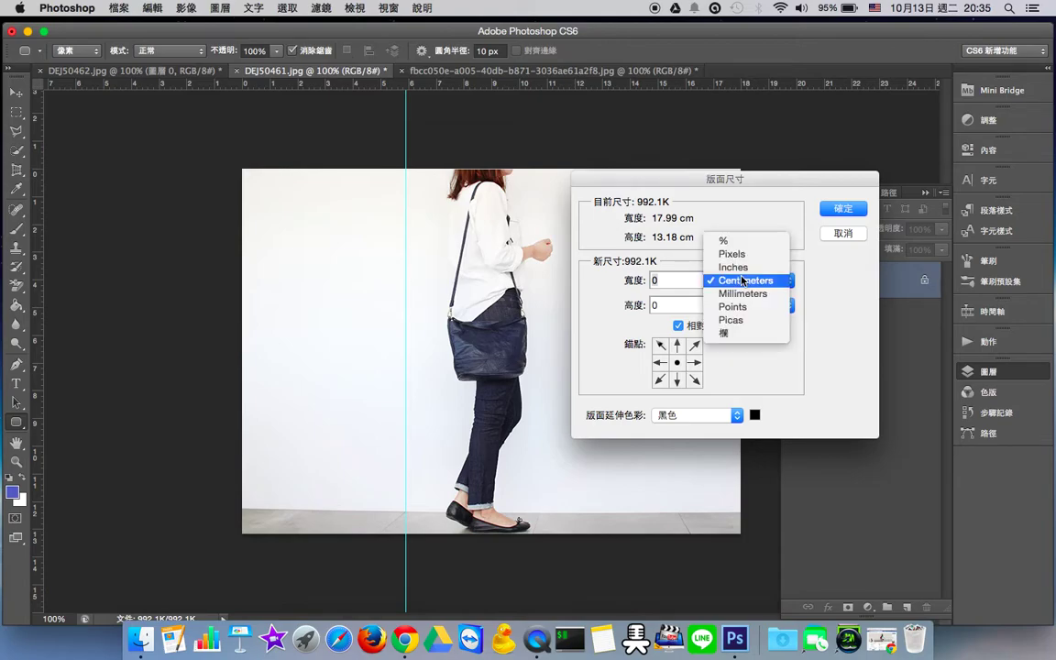
pyautogui.click(736, 241)
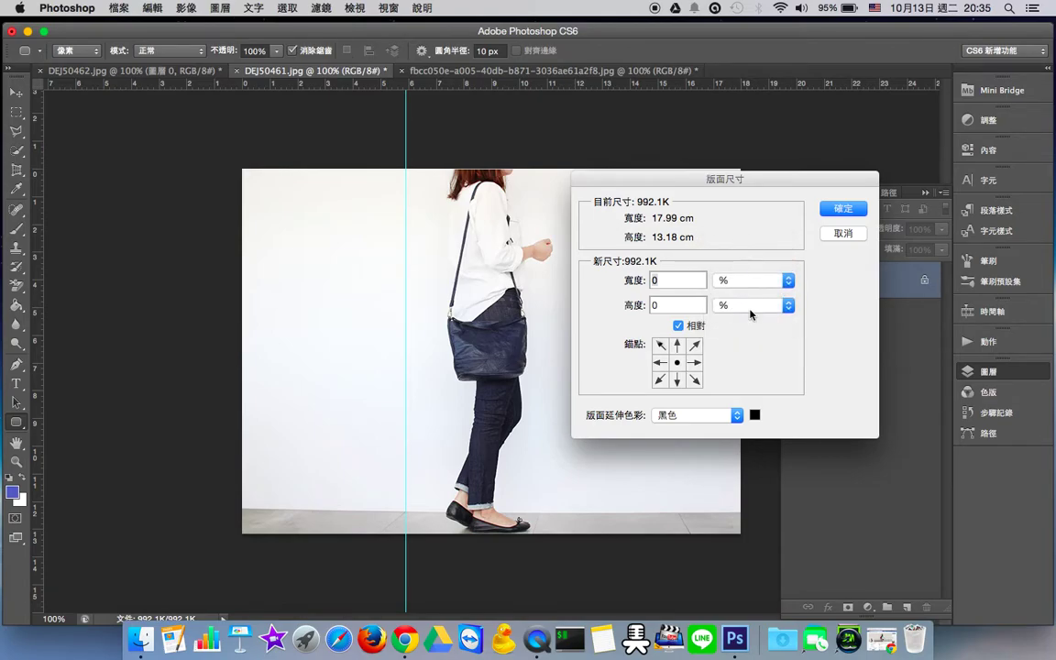
pyautogui.click(755, 416)
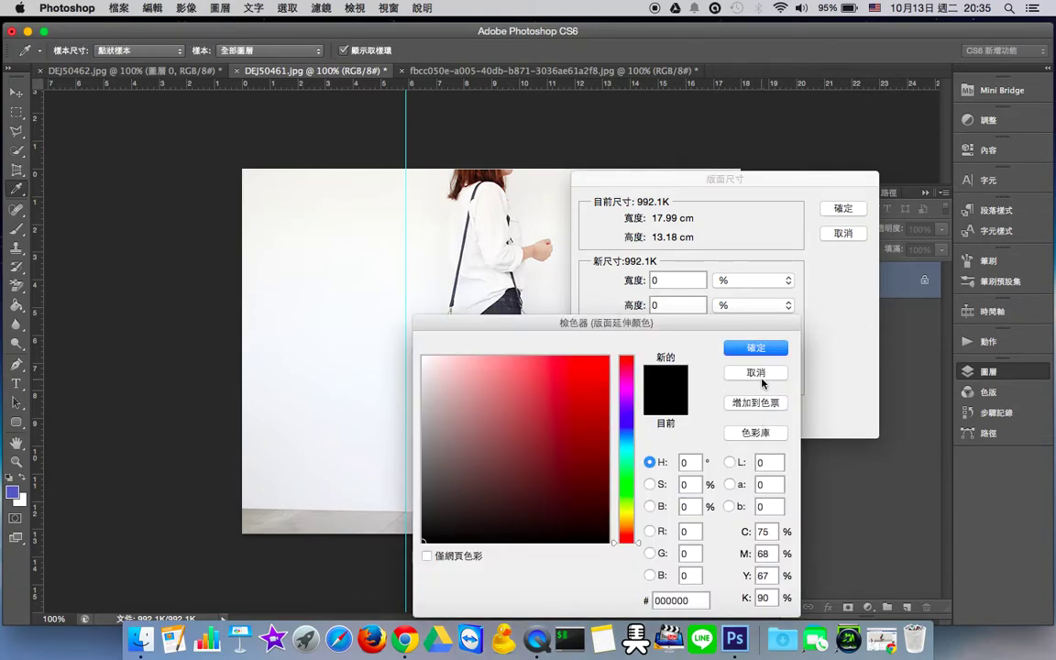
pyautogui.click(755, 372)
pyautogui.click(739, 415)
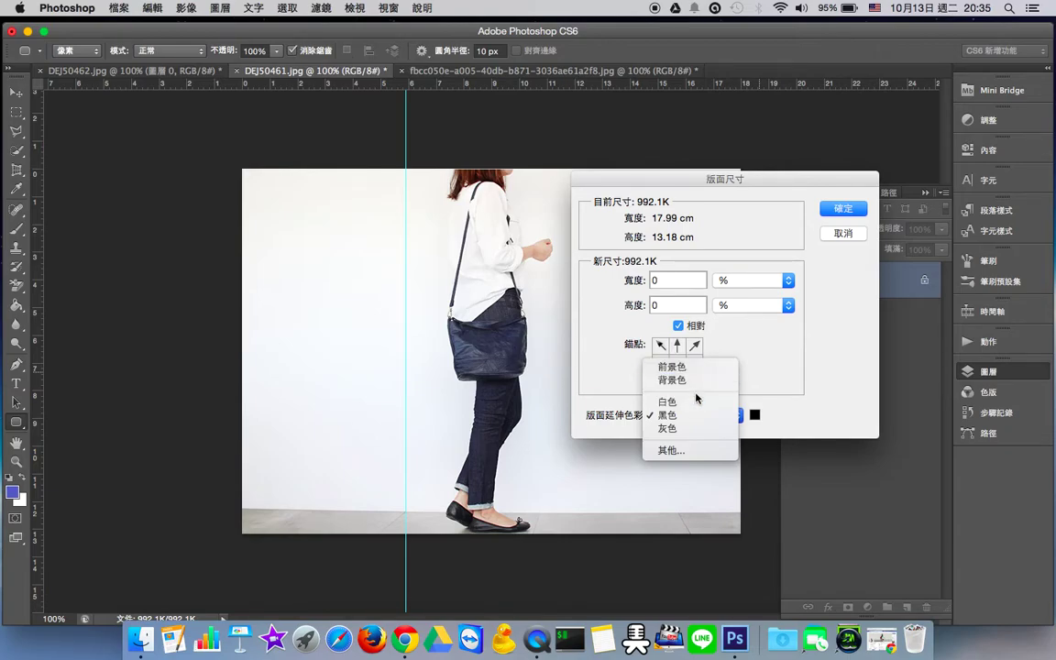
pyautogui.click(696, 403)
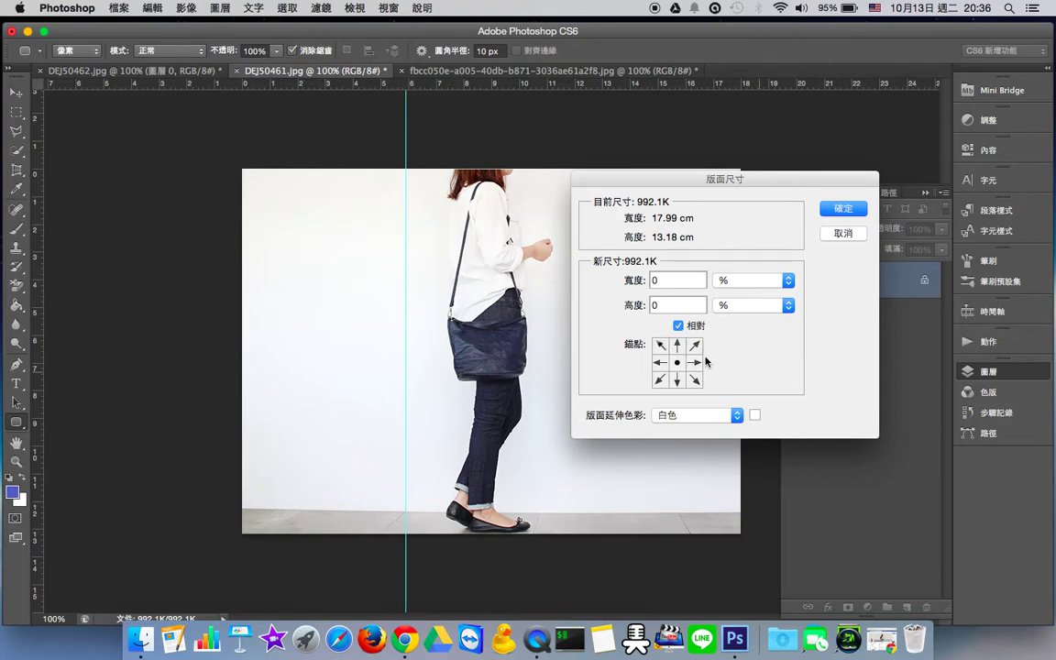
pyautogui.click(696, 367)
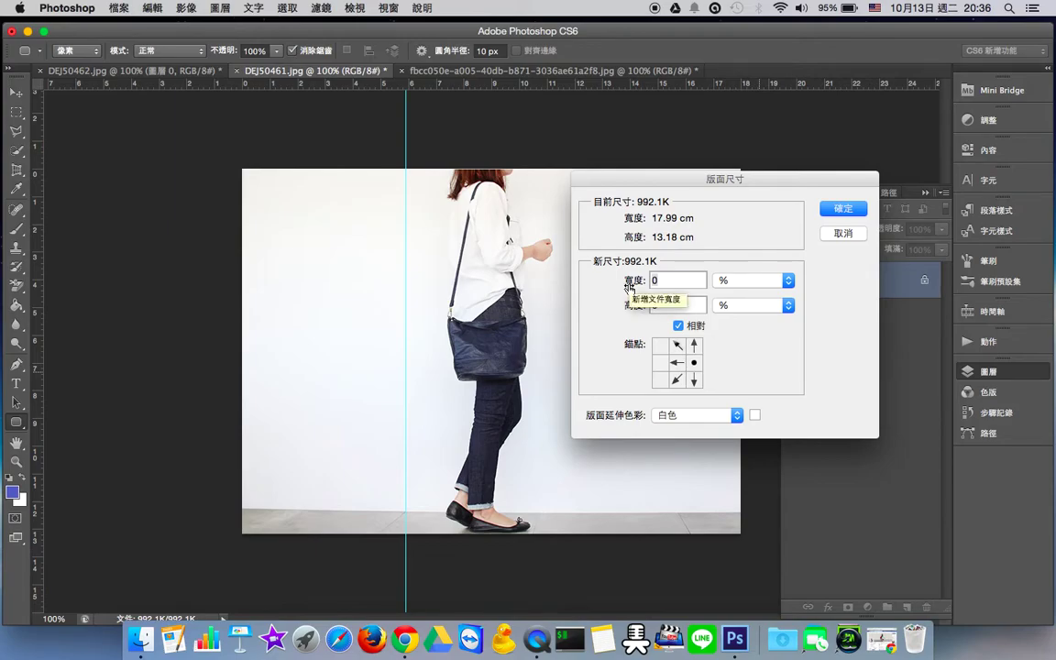
pyautogui.write('30')
pyautogui.press('Tab')
pyautogui.press('Return')
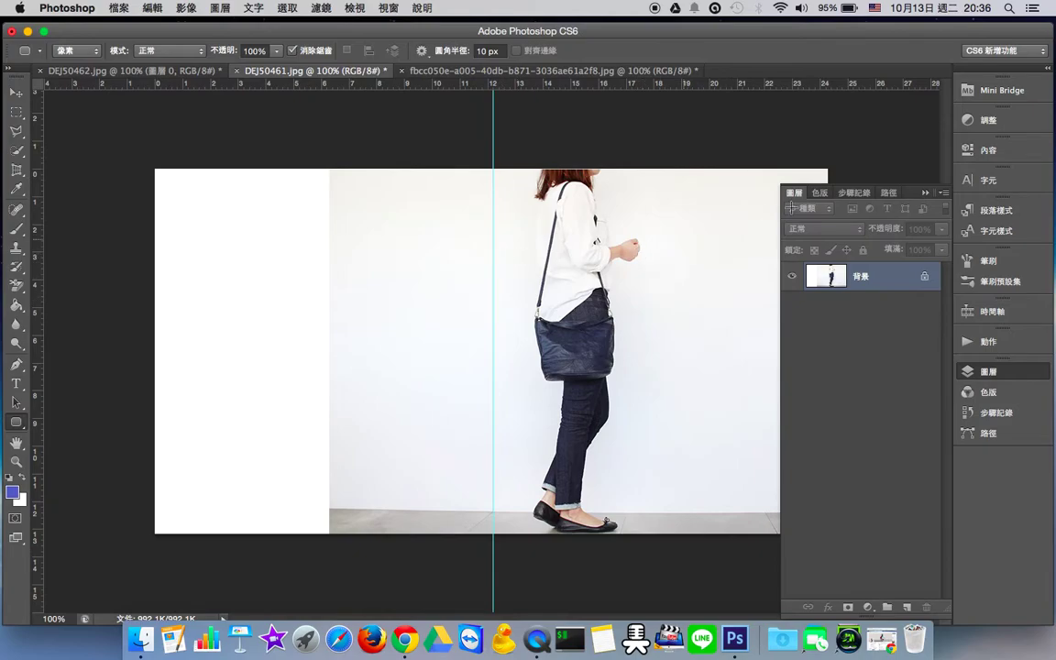
# Crop the woman photo to a tall rectangular selection spanning most of the image.
pyautogui.click(924, 193)
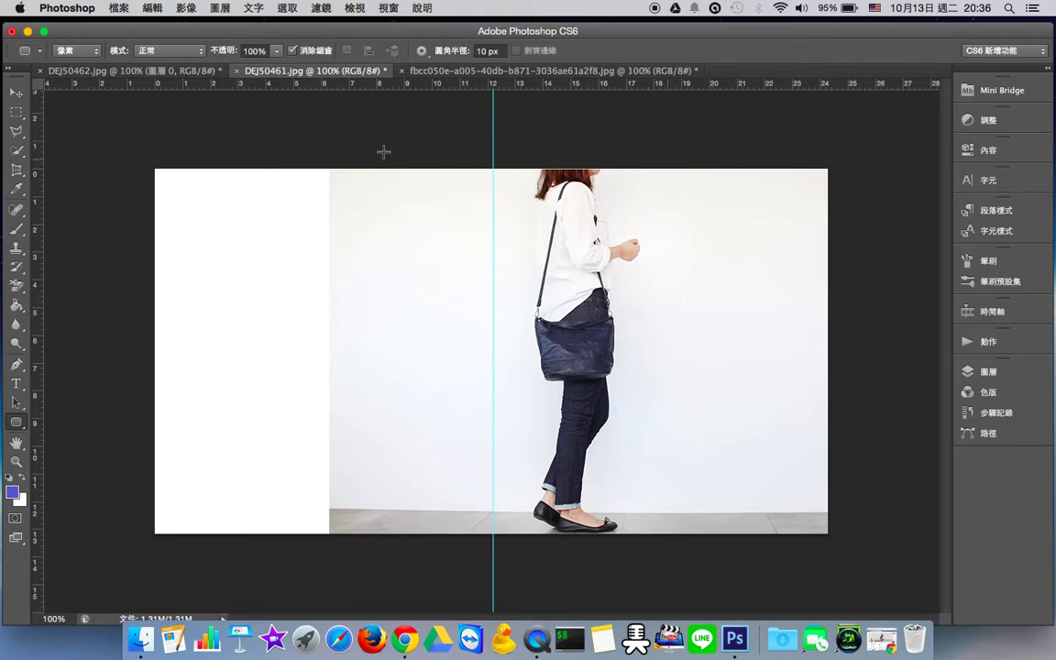
pyautogui.press('m')
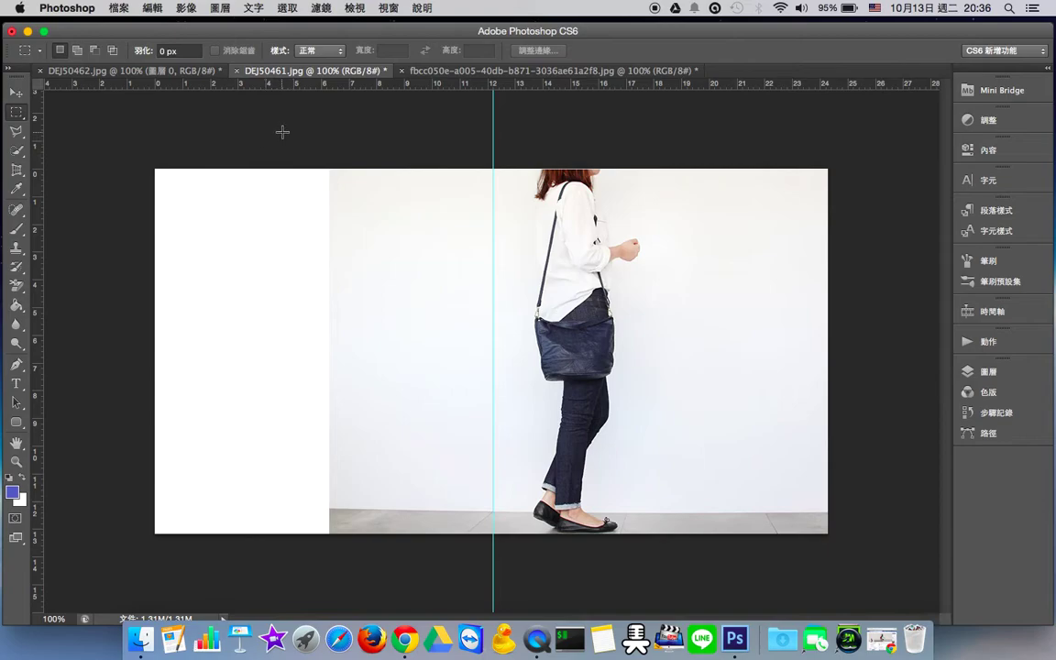
pyautogui.moveTo(272, 132); pyautogui.dragTo(742, 547)
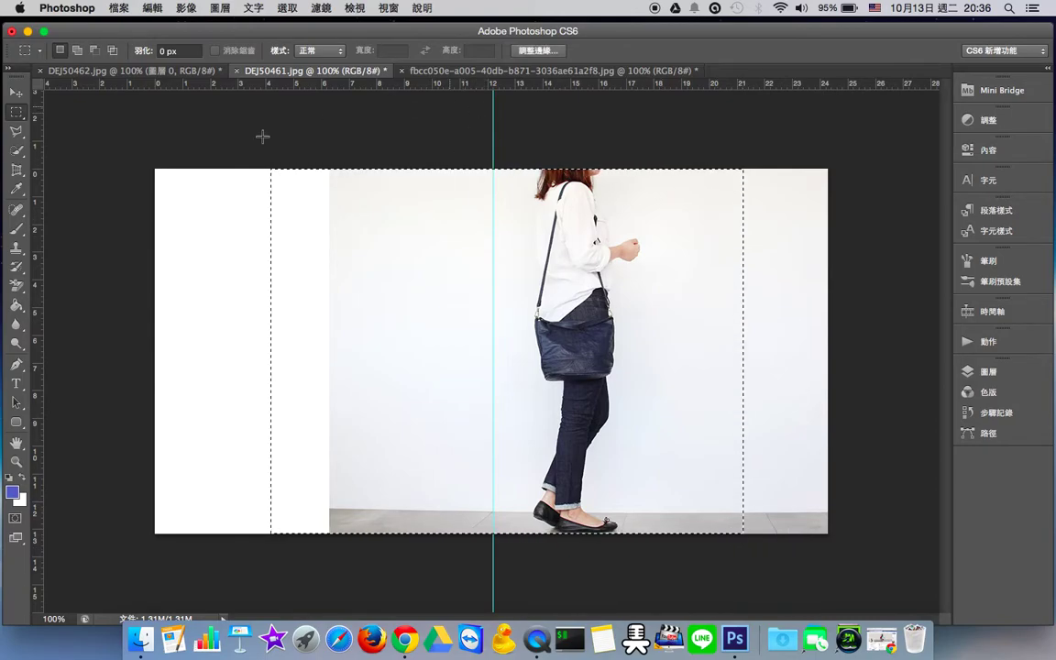
pyautogui.click(186, 7)
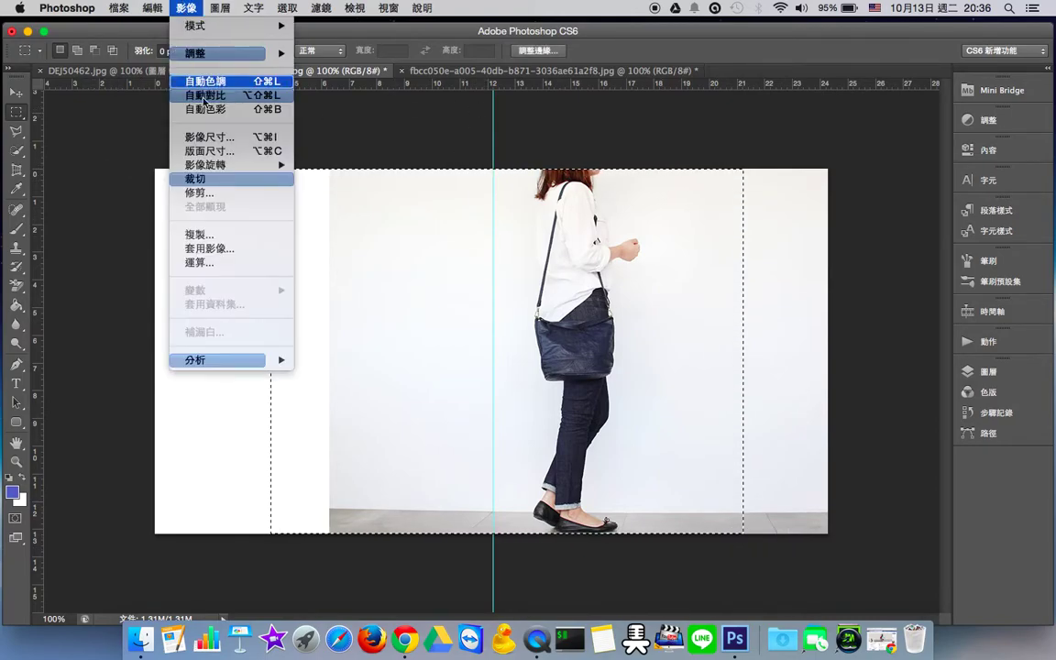
pyautogui.click(216, 179)
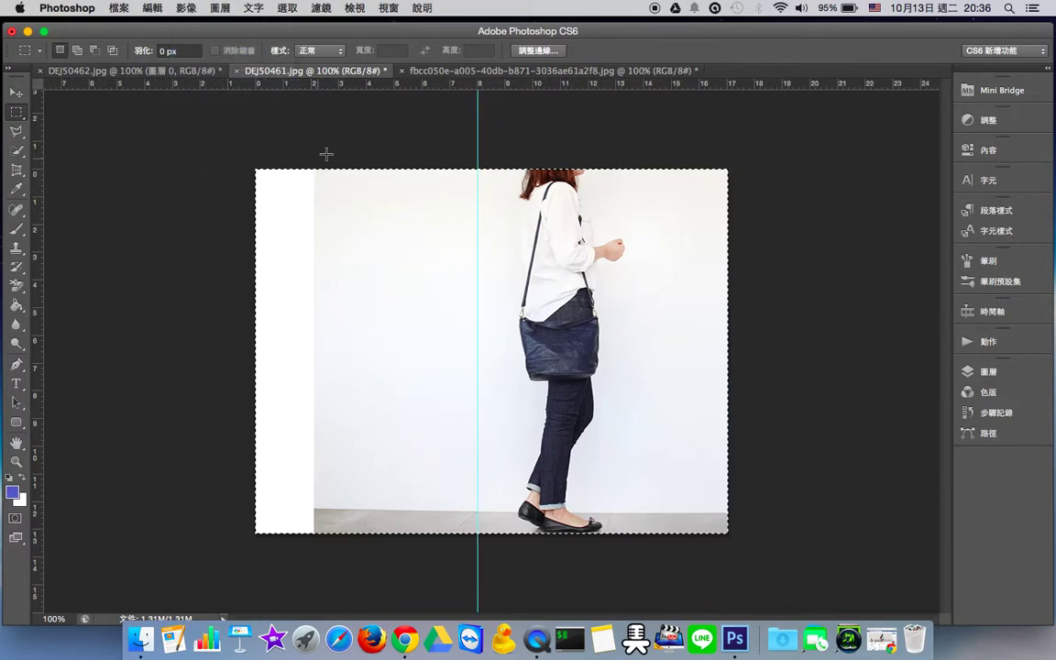
# Reposition the vertical guide to about 6.27 cm, left of the woman.
pyautogui.click(16, 92)
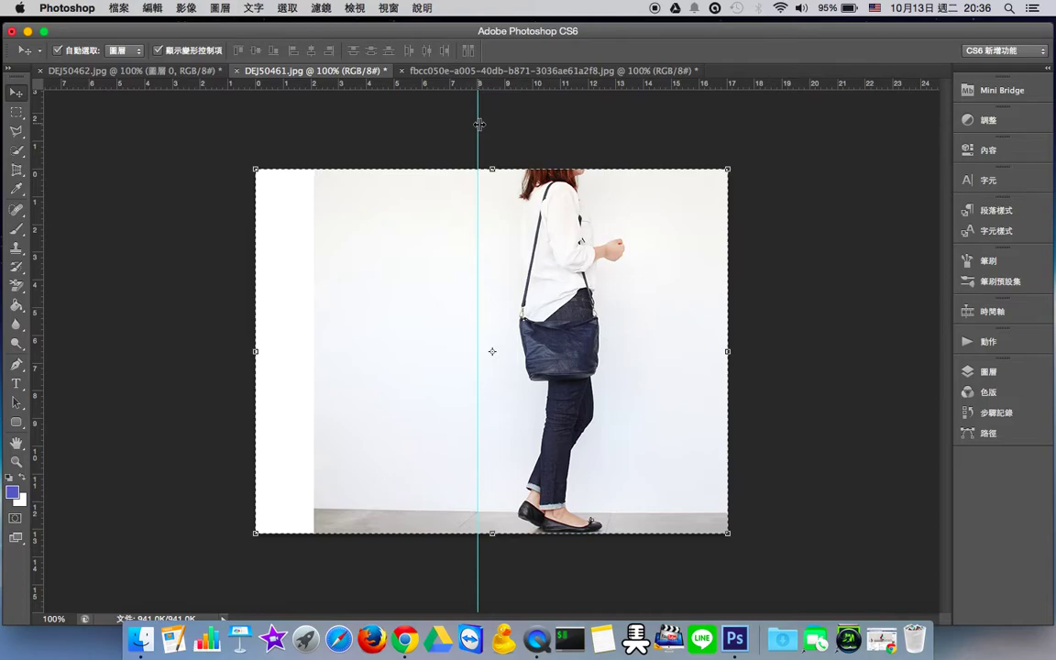
pyautogui.moveTo(430, 82); pyautogui.dragTo(429, 137)
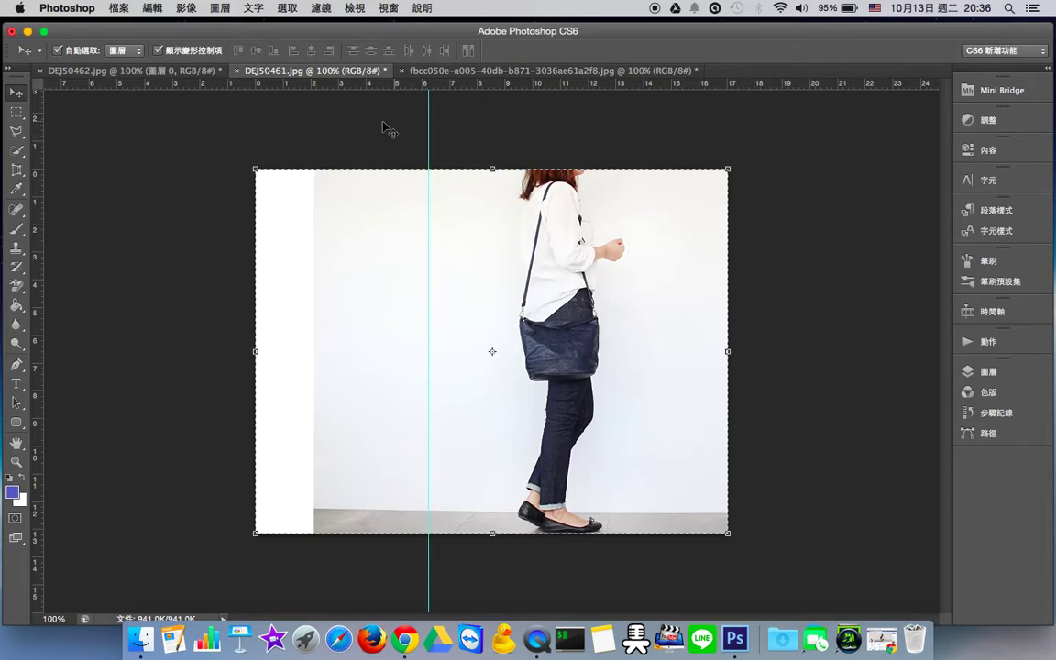
pyautogui.click(12, 113)
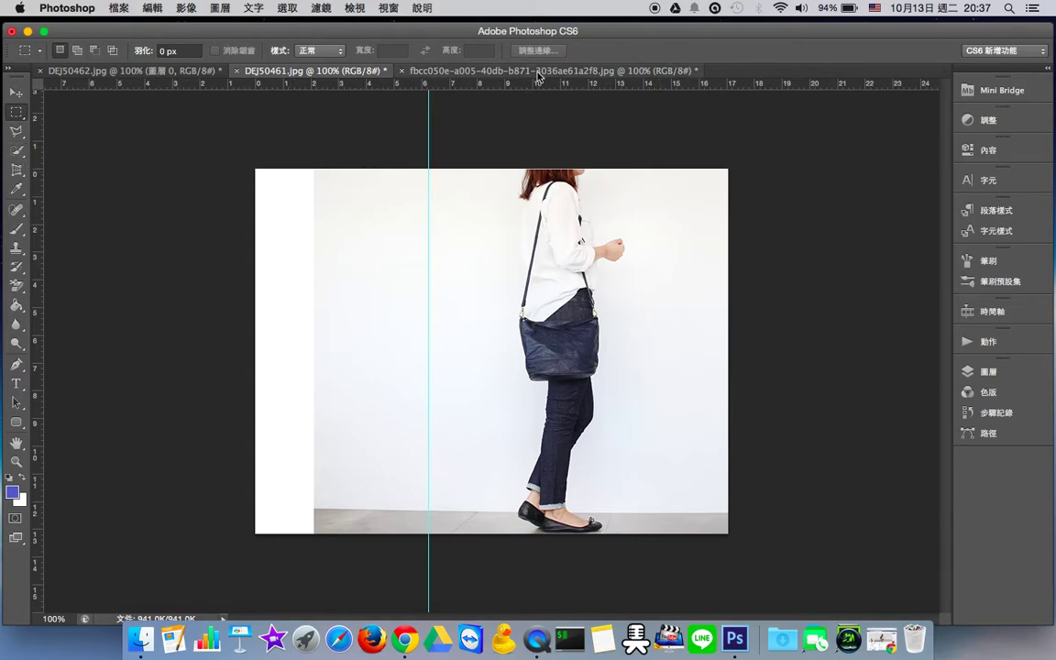
# Add a new empty layer, 圖層 1, above 背景 in the woman photo.
pyautogui.click(485, 70)
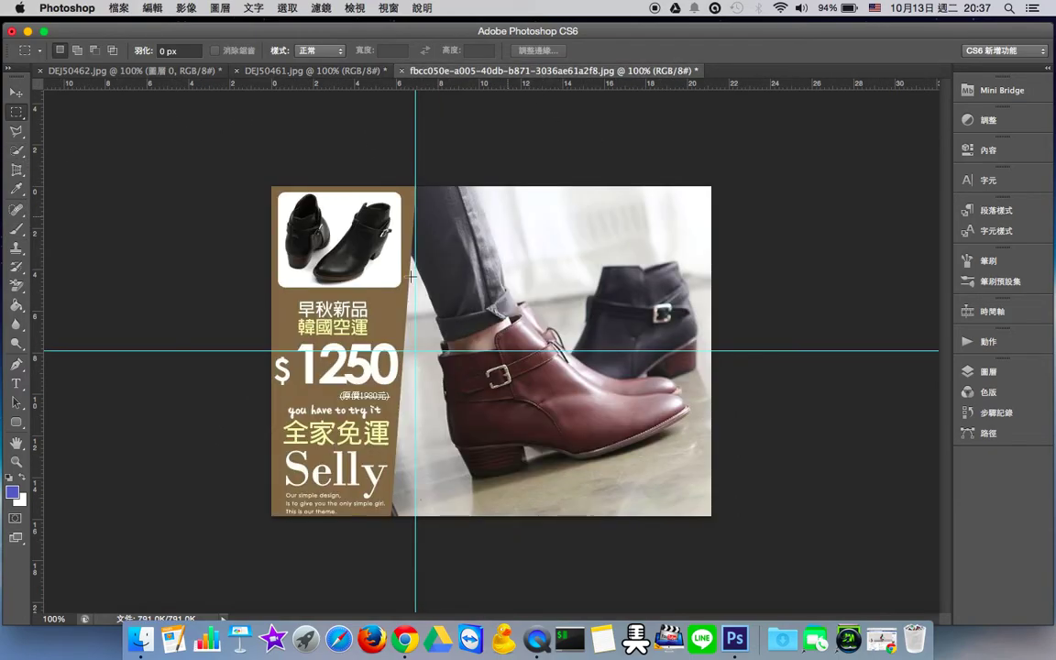
pyautogui.click(283, 72)
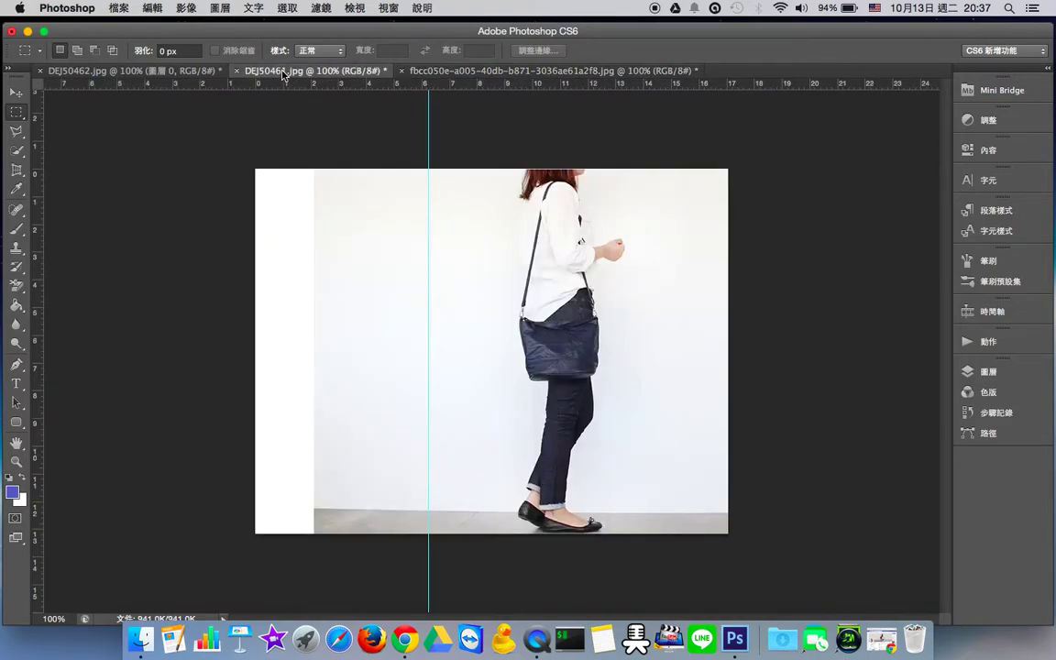
pyautogui.click(986, 370)
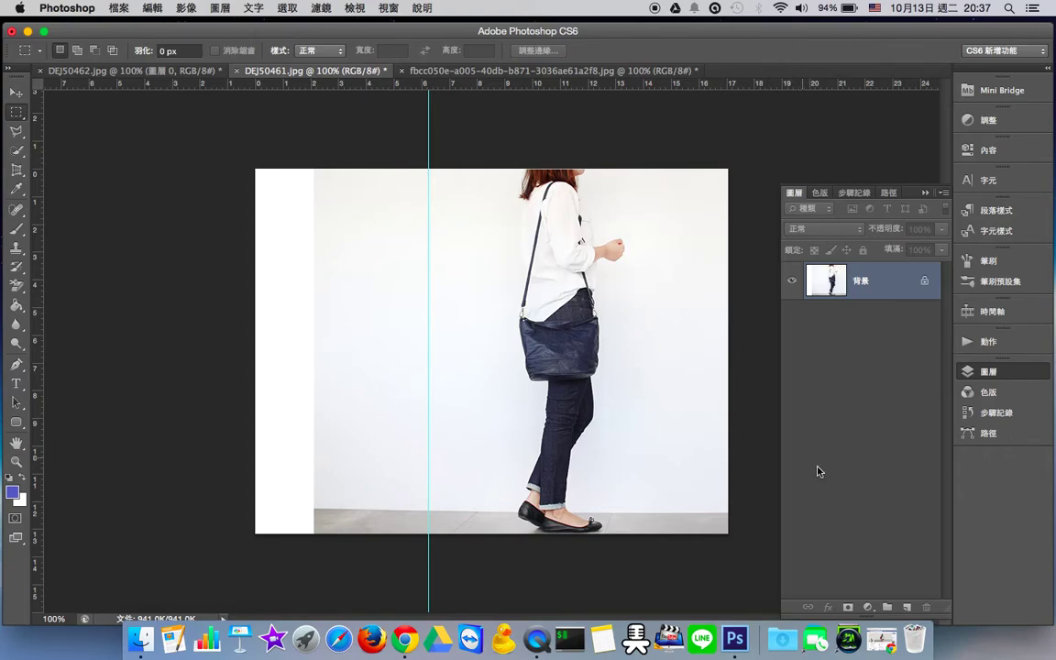
pyautogui.click(905, 607)
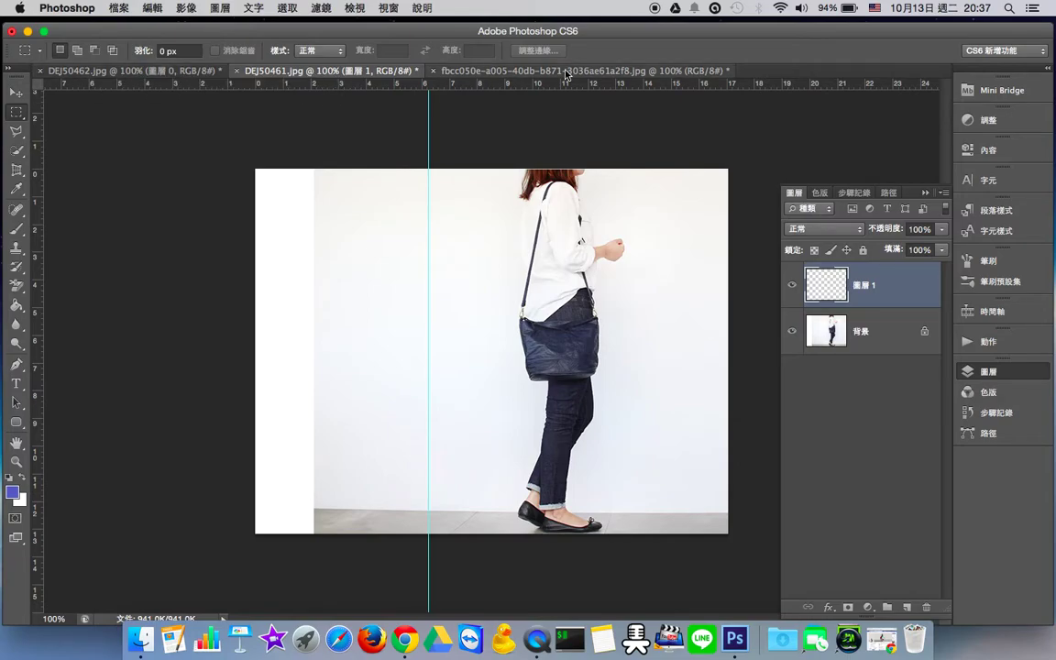
pyautogui.click(522, 71)
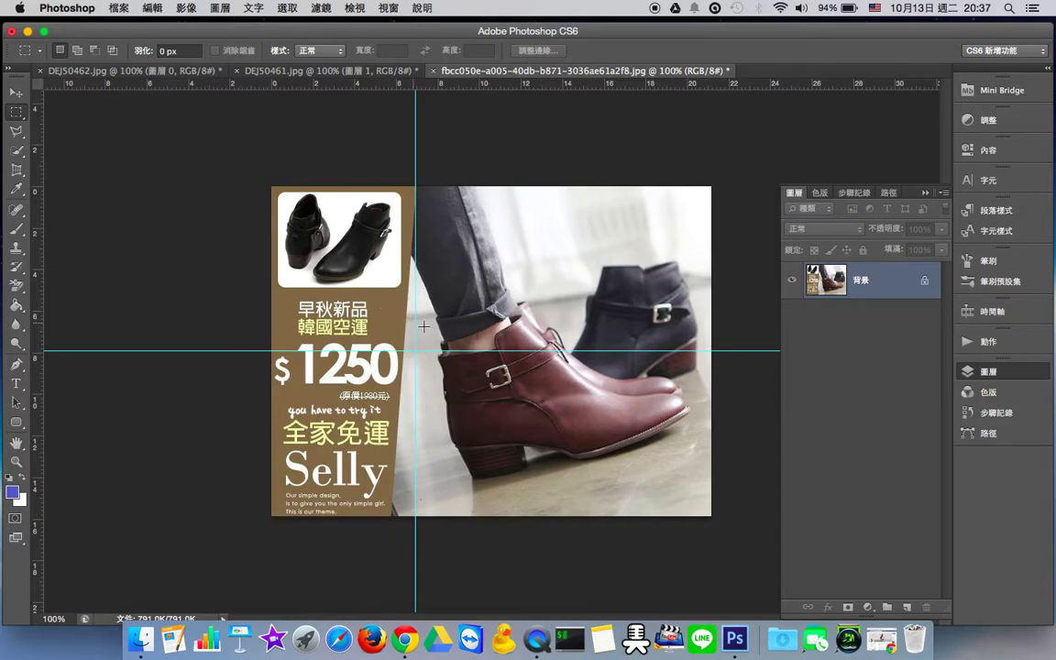
pyautogui.click(259, 70)
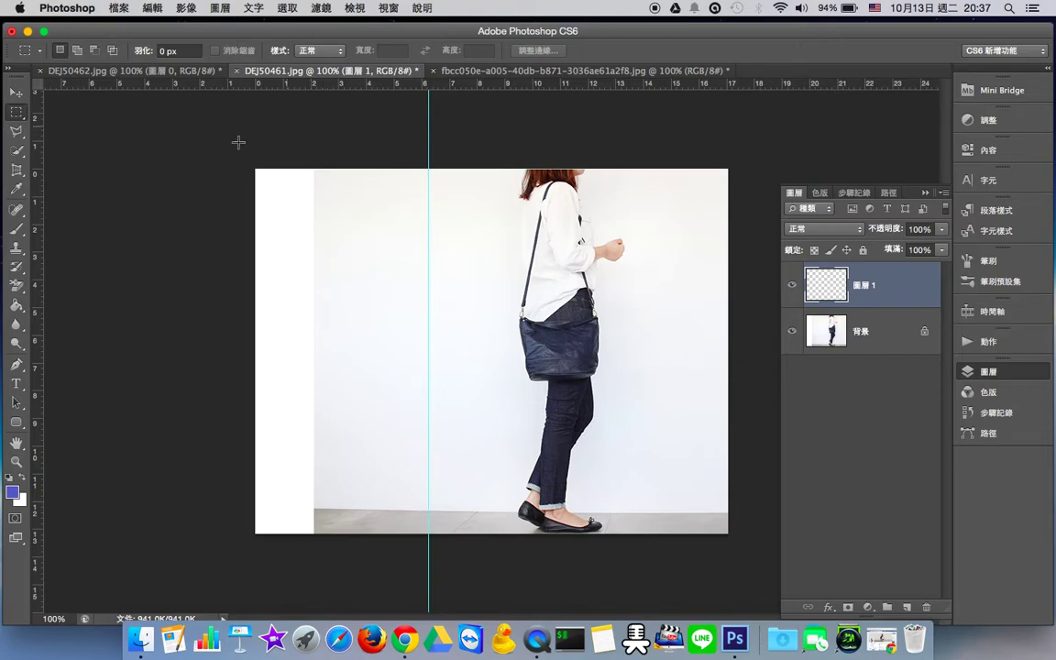
# Select the Polygonal Lasso Tool and check the boots advert's slanted panel.
pyautogui.click(16, 136)
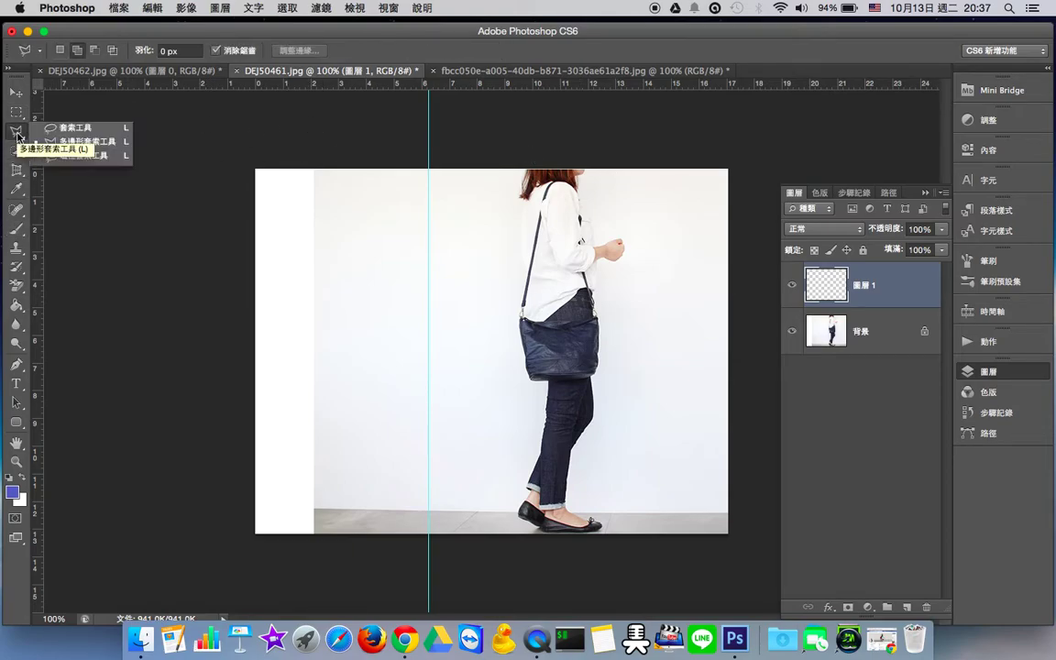
pyautogui.click(16, 135)
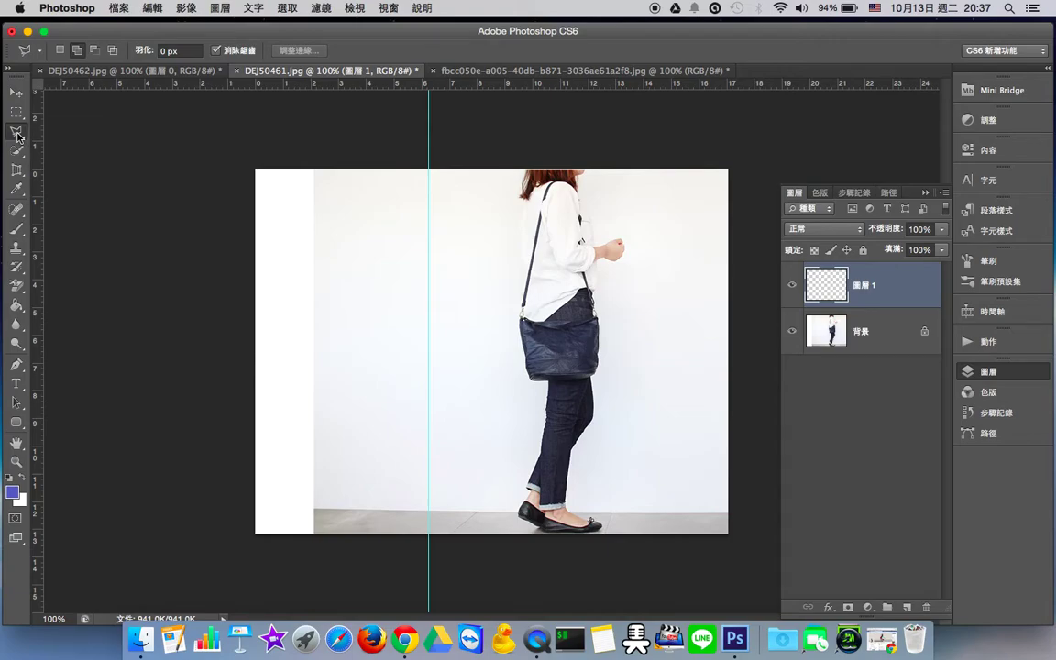
pyautogui.click(17, 135)
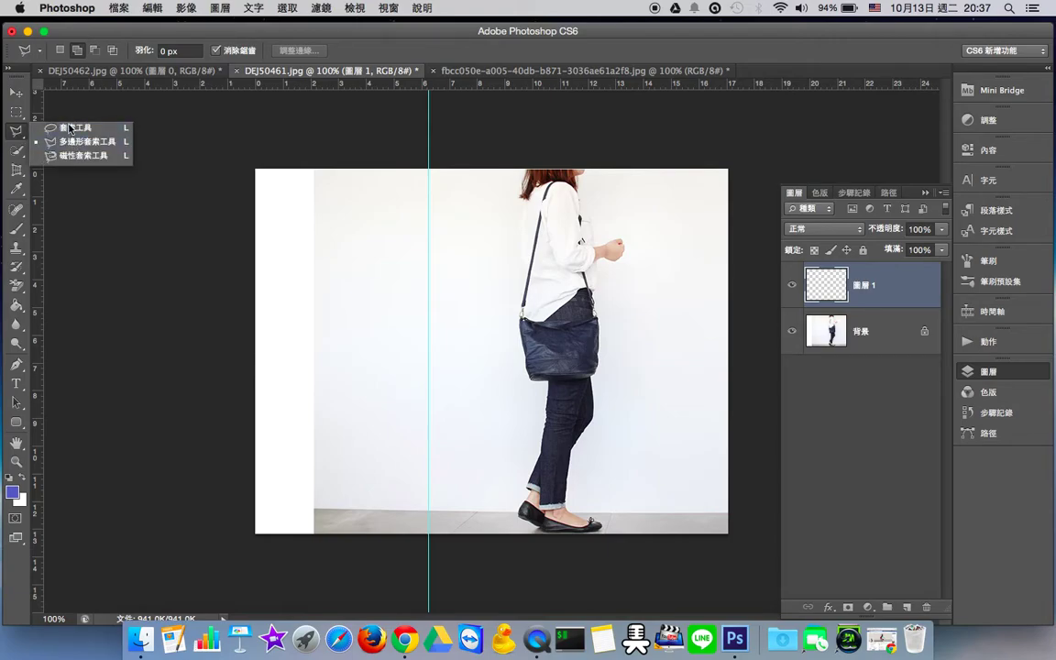
pyautogui.click(18, 136)
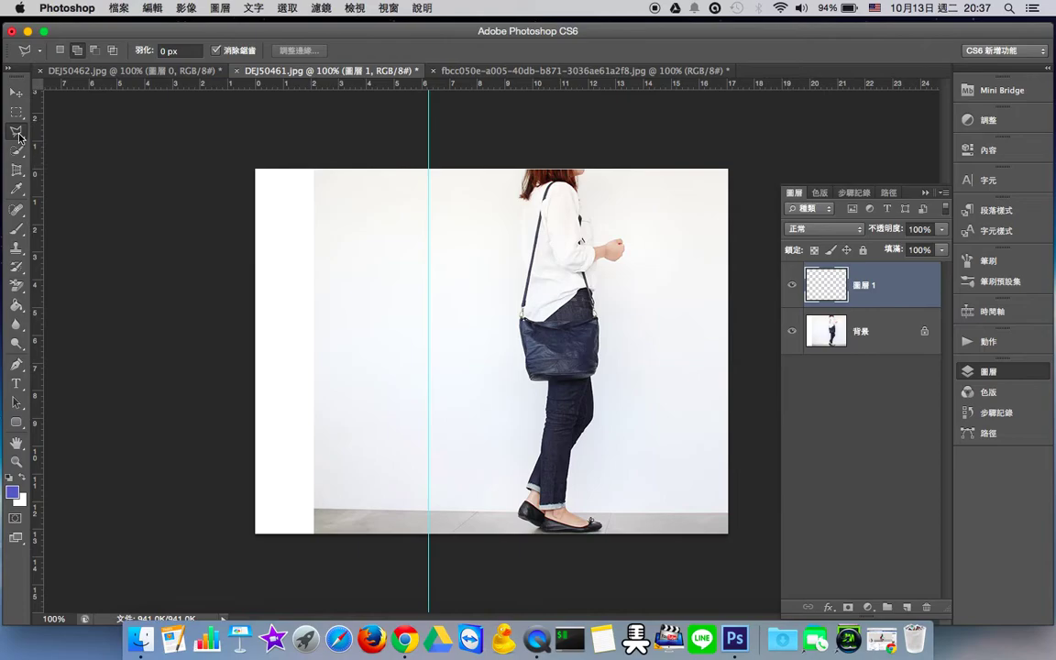
pyautogui.click(19, 137)
pyautogui.click(79, 144)
pyautogui.click(501, 72)
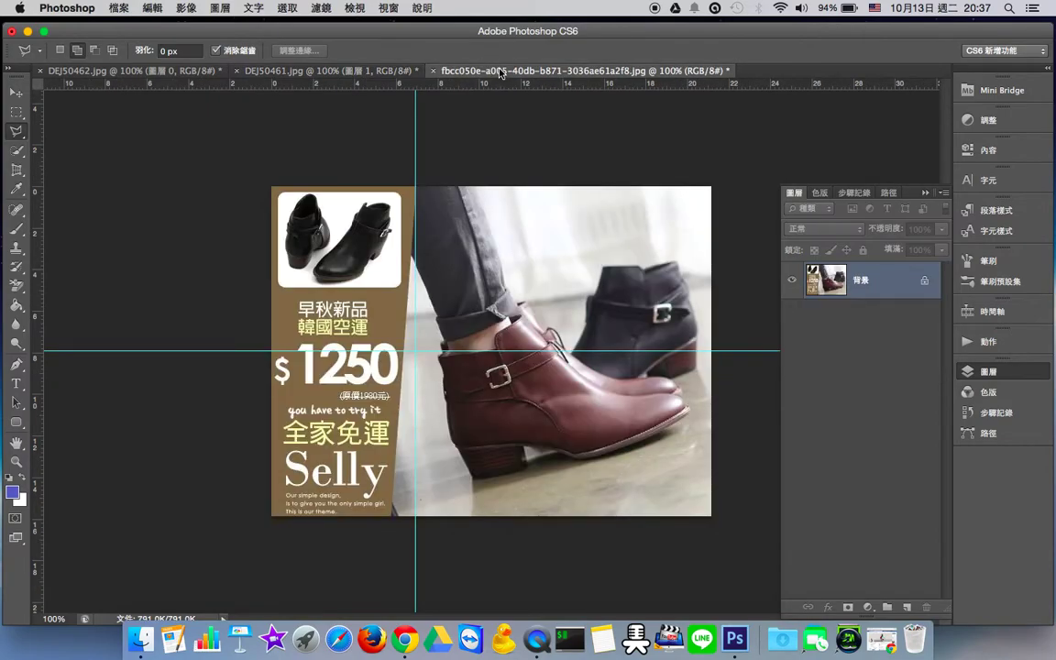
pyautogui.click(418, 73)
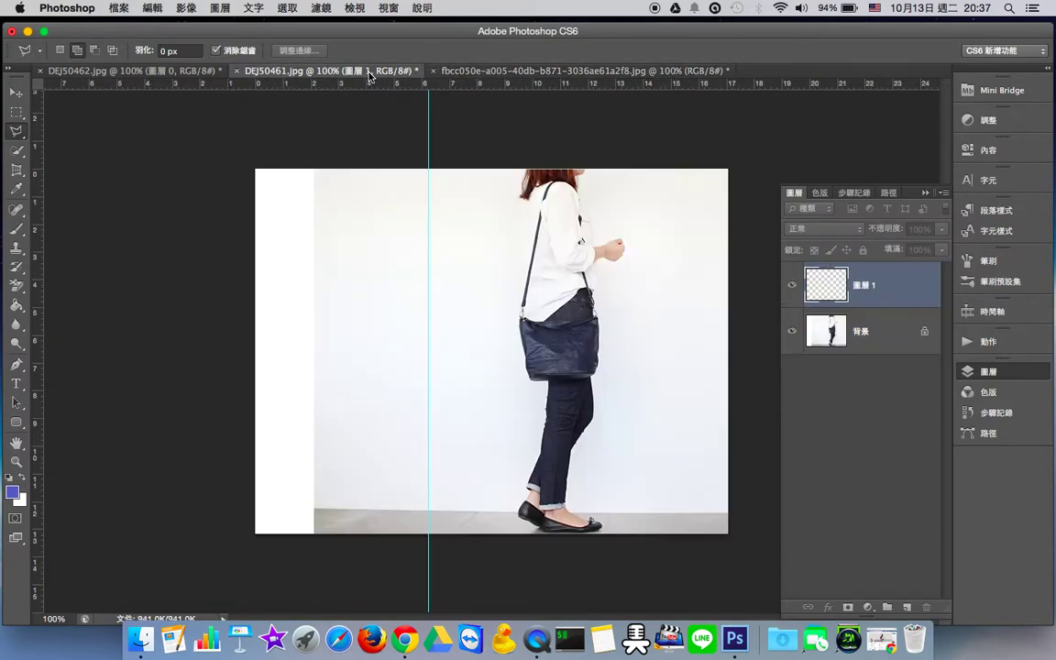
# Draw a four-sided slanted selection from the guide's top, below and past the left edge.
pyautogui.click(428, 170)
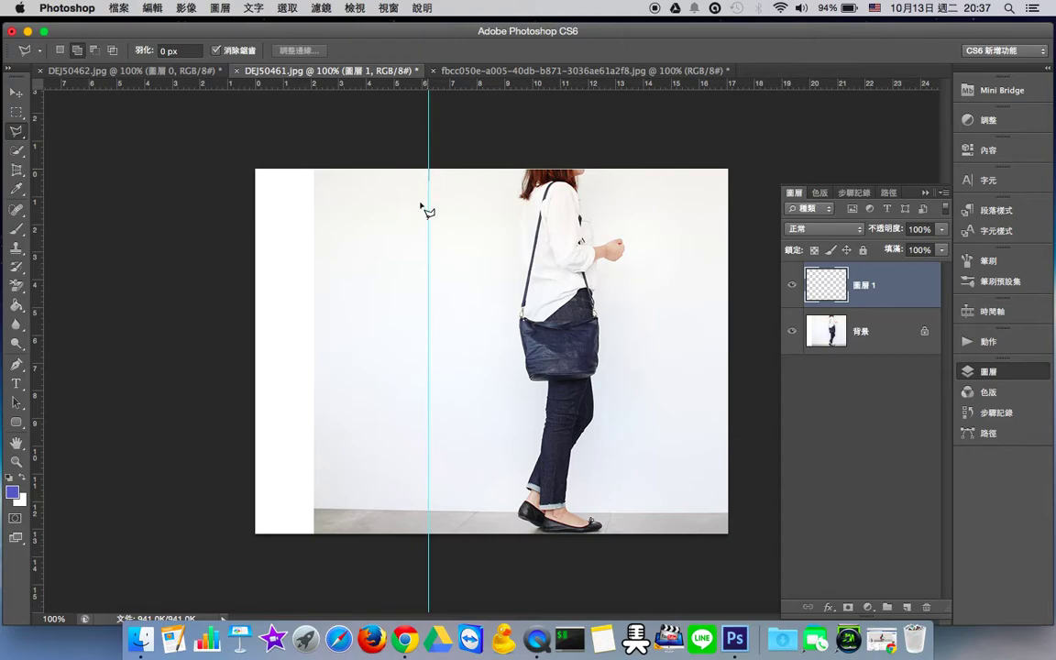
pyautogui.click(378, 548)
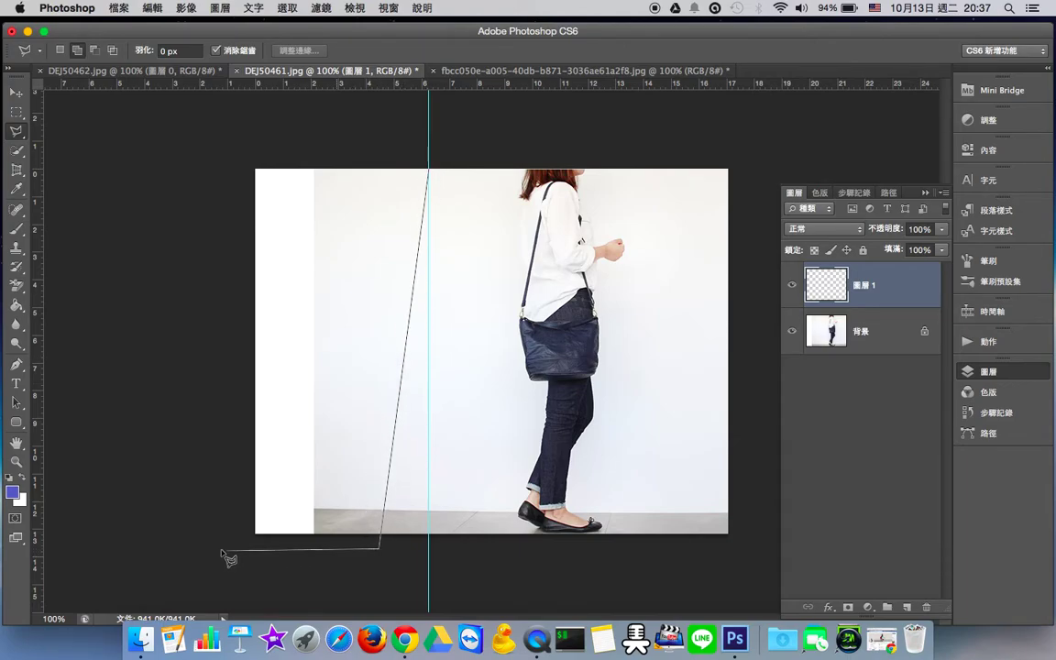
pyautogui.click(207, 548)
pyautogui.click(195, 138)
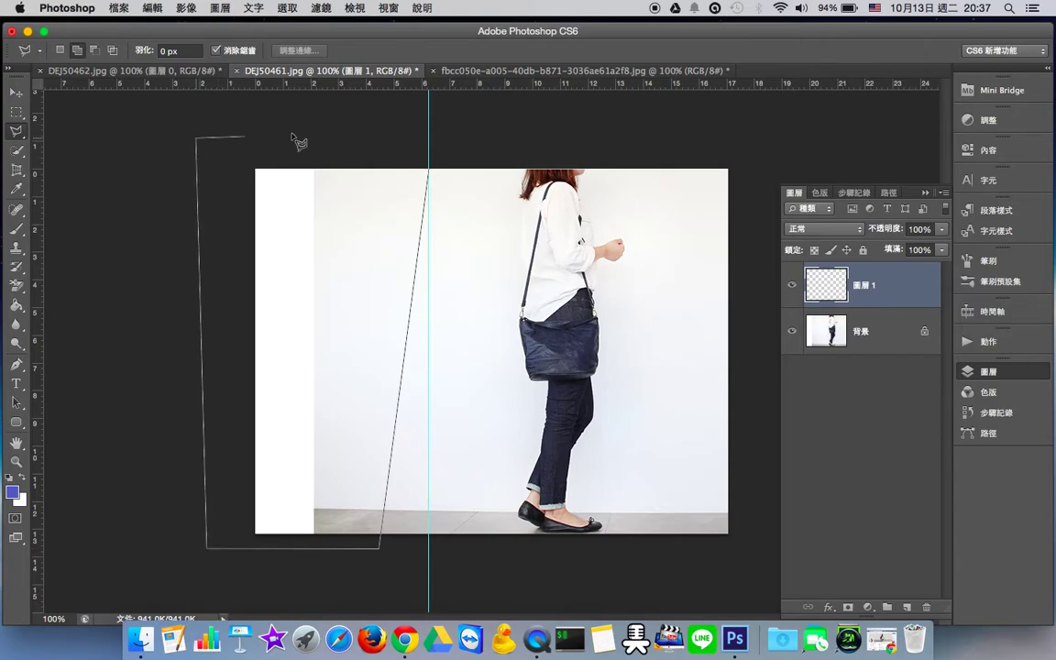
pyautogui.click(428, 171)
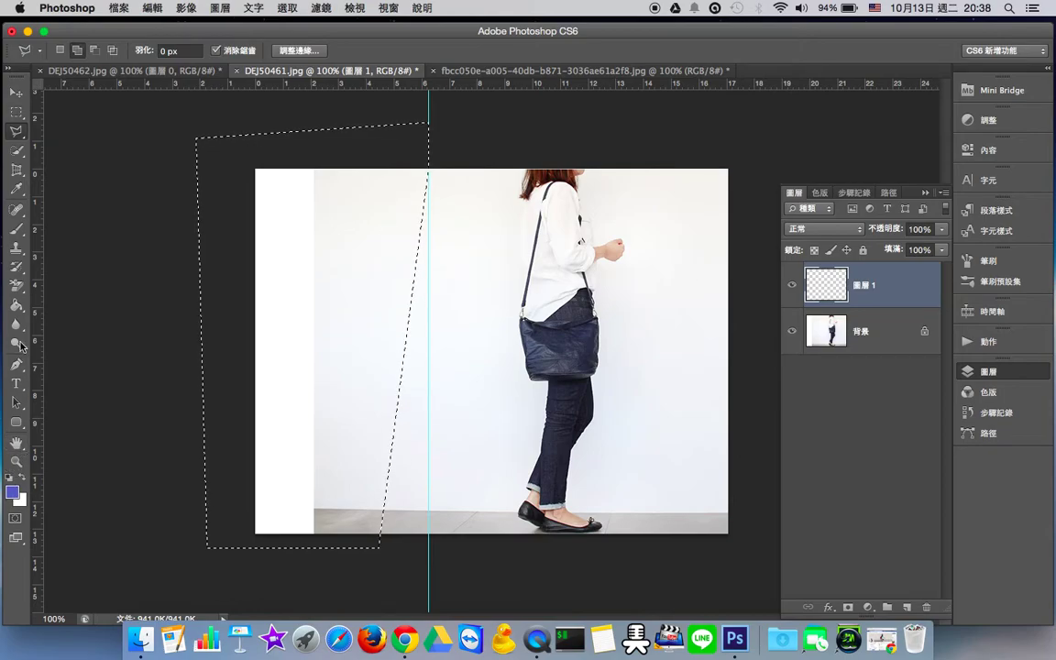
# Fill the slanted selection on 圖層 1 with blue #2343cd using the Paint Bucket, then deselect.
pyautogui.click(16, 308)
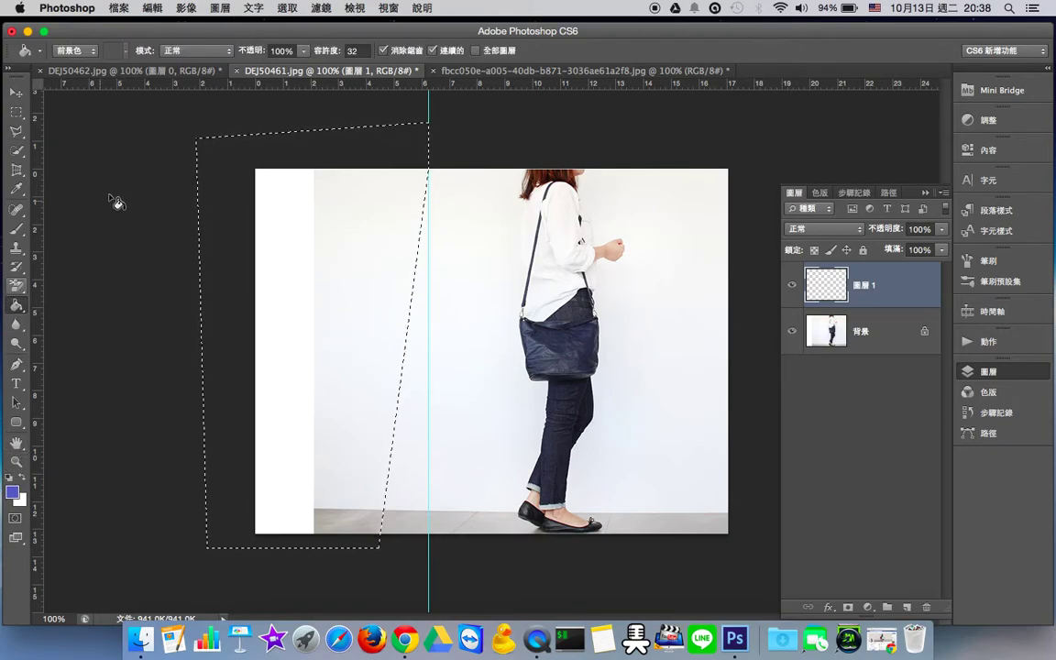
pyautogui.click(12, 494)
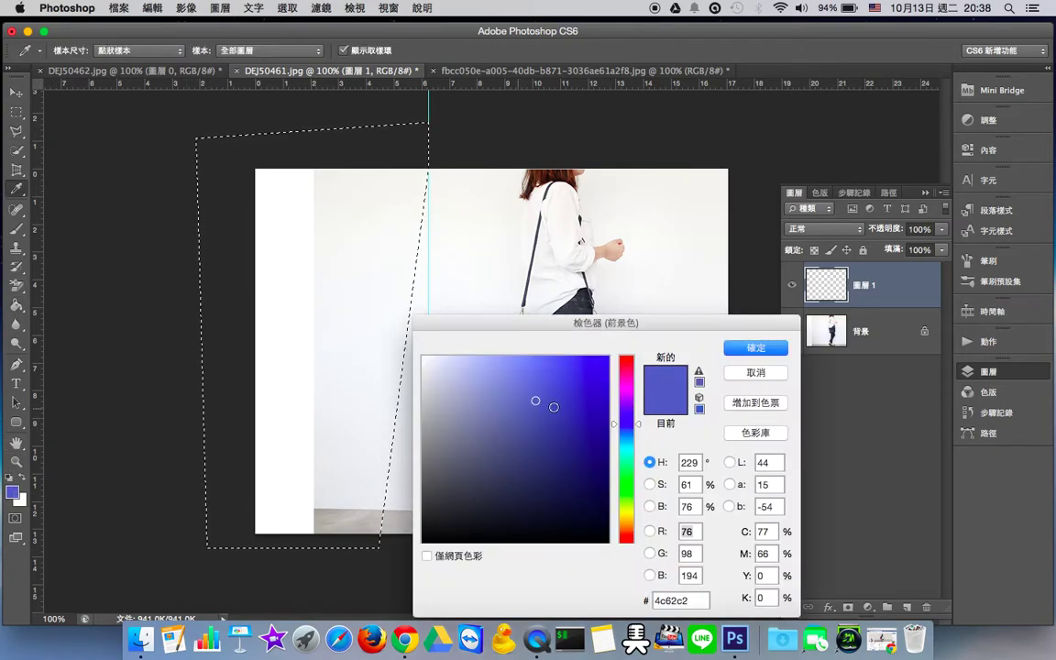
pyautogui.moveTo(537, 401); pyautogui.dragTo(576, 392)
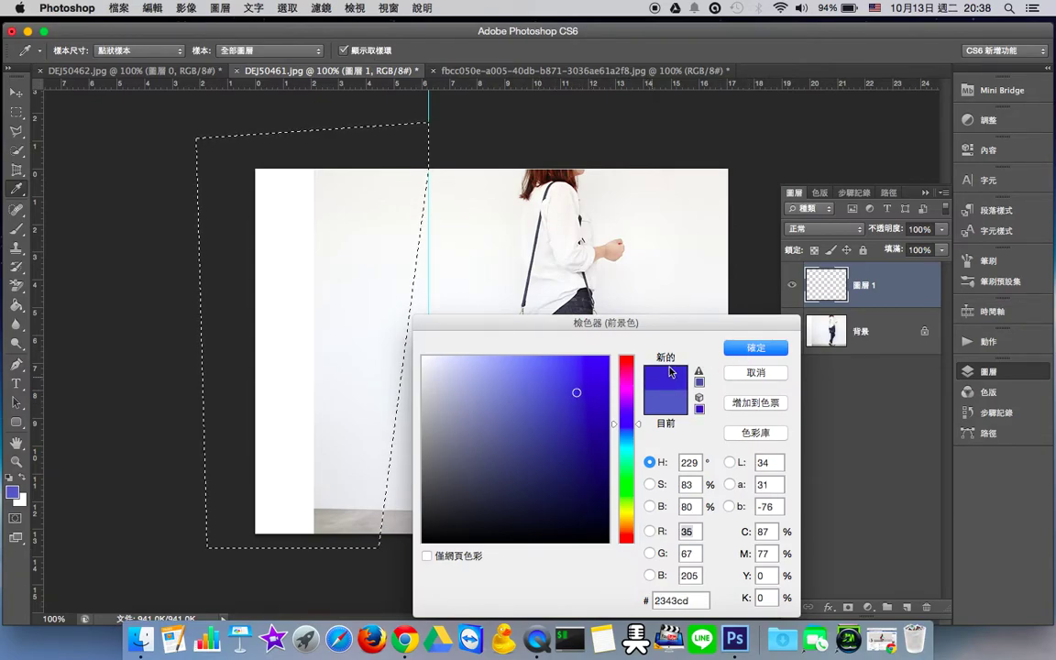
pyautogui.click(753, 349)
pyautogui.press('g')
pyautogui.click(375, 283)
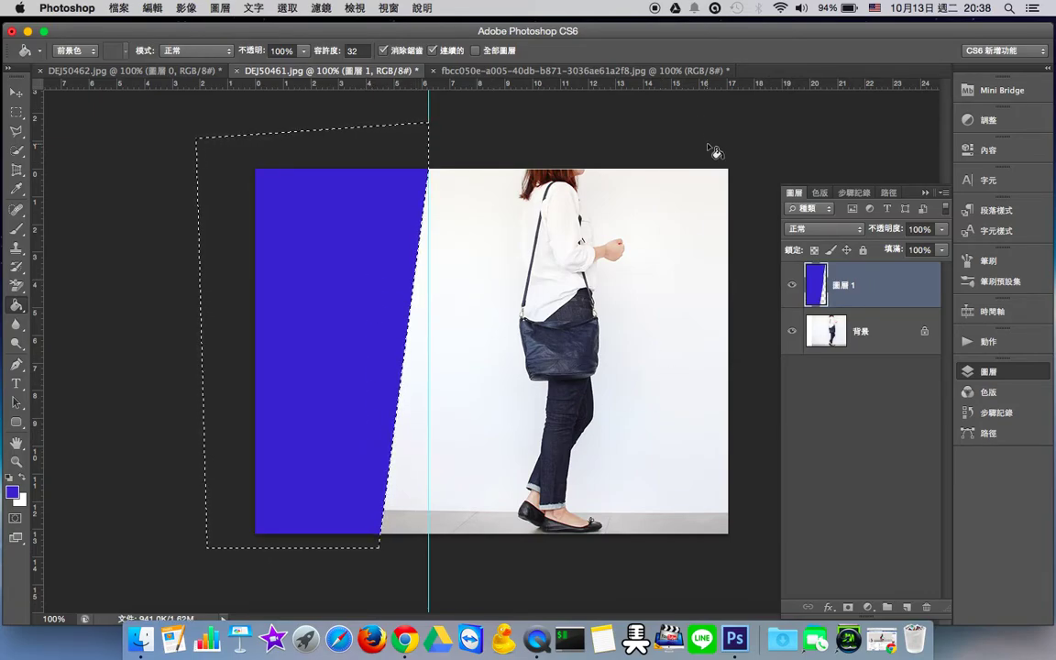
pyautogui.click(17, 111)
pyautogui.click(107, 126)
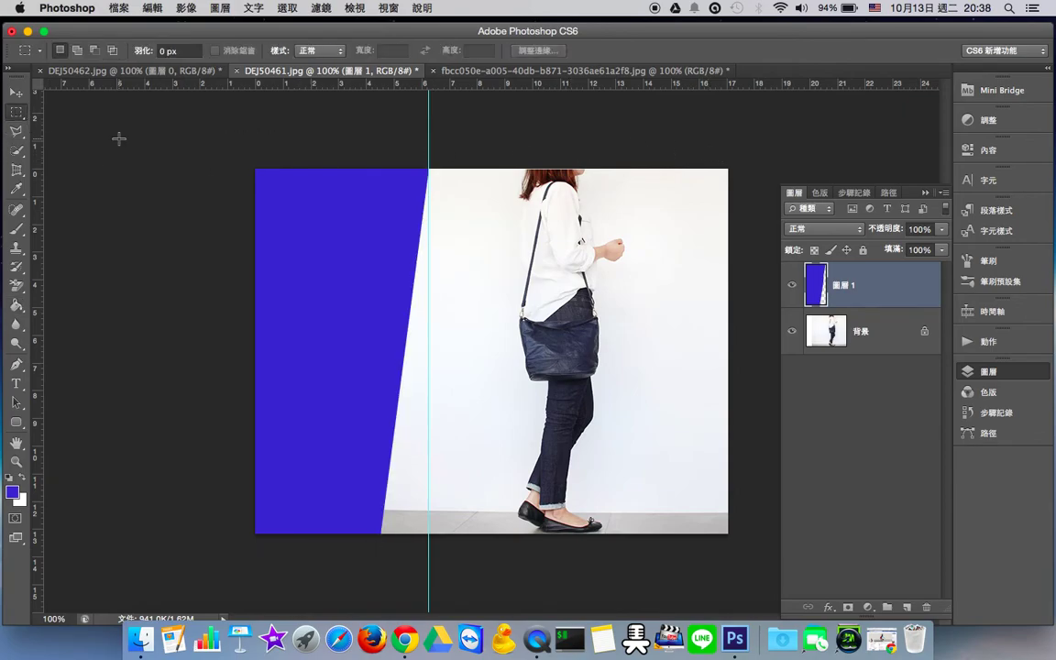
# Compare the boots advert with the woman photo, then show the handbag photo DEJ50462.jpg.
pyautogui.click(477, 74)
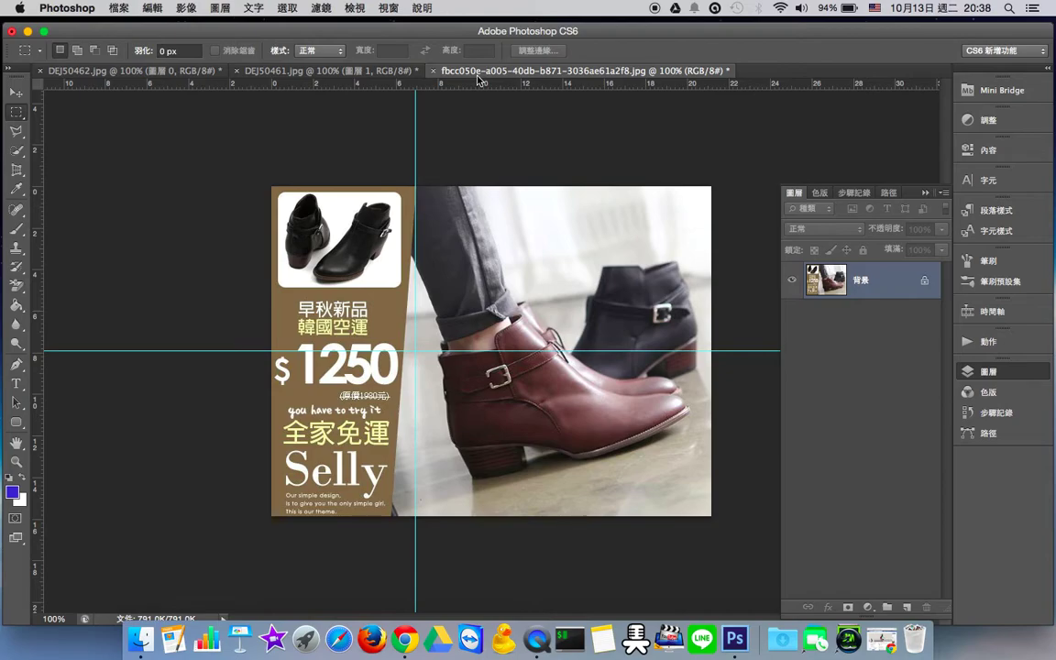
pyautogui.click(323, 73)
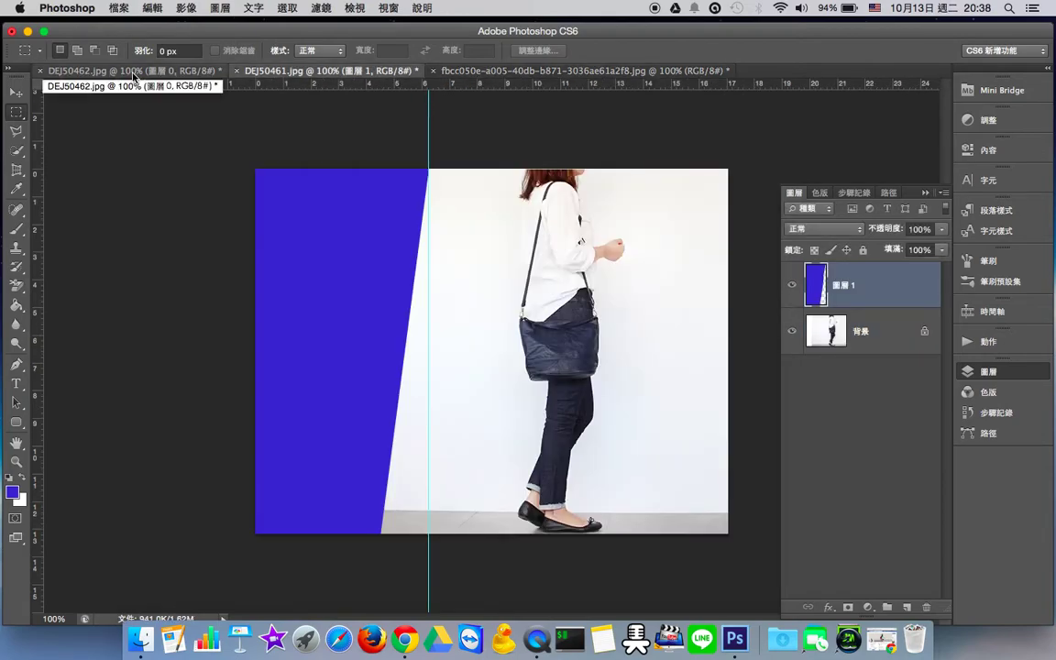
pyautogui.click(465, 77)
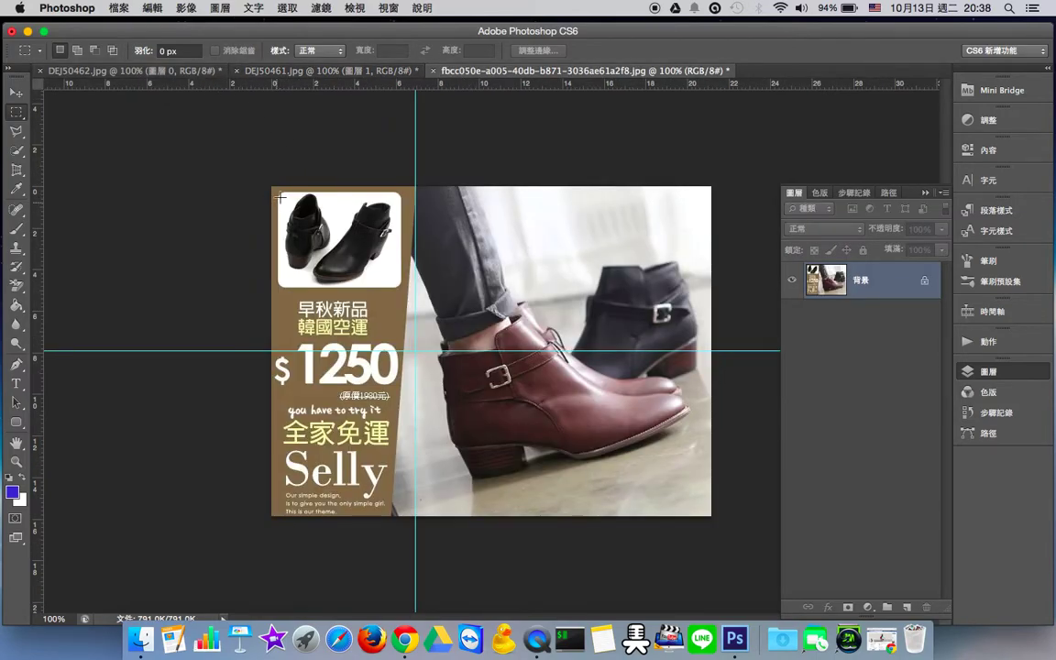
pyautogui.click(192, 79)
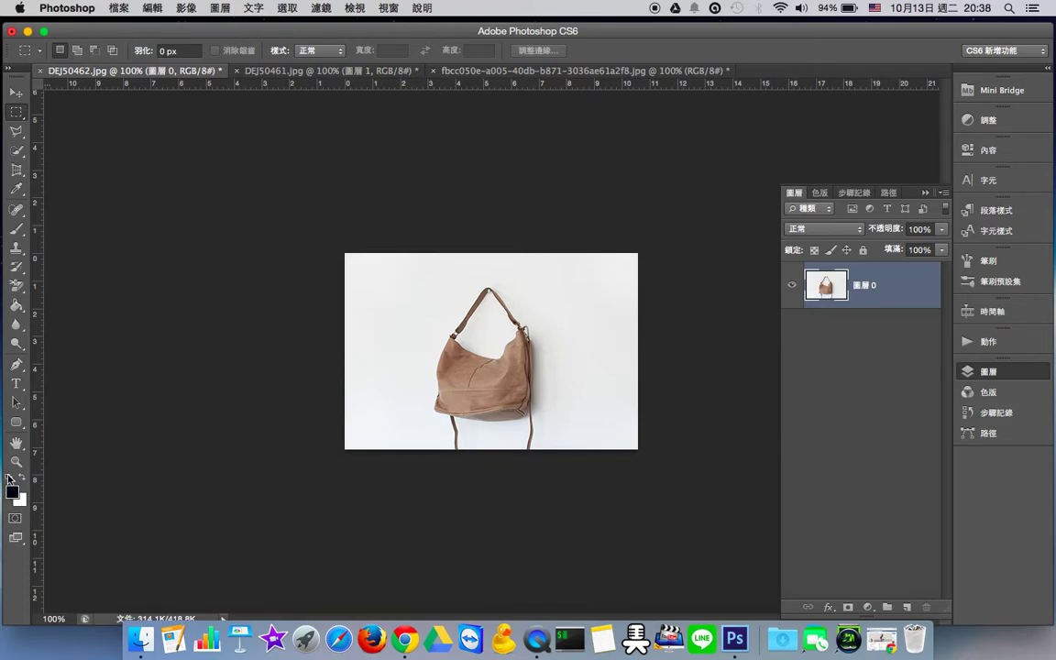
# Add a black-filled layer mask to Layer 0 so the whole bag photo is hidden.
pyautogui.keyDown('alt'); pyautogui.click(847, 608); pyautogui.keyUp('alt')
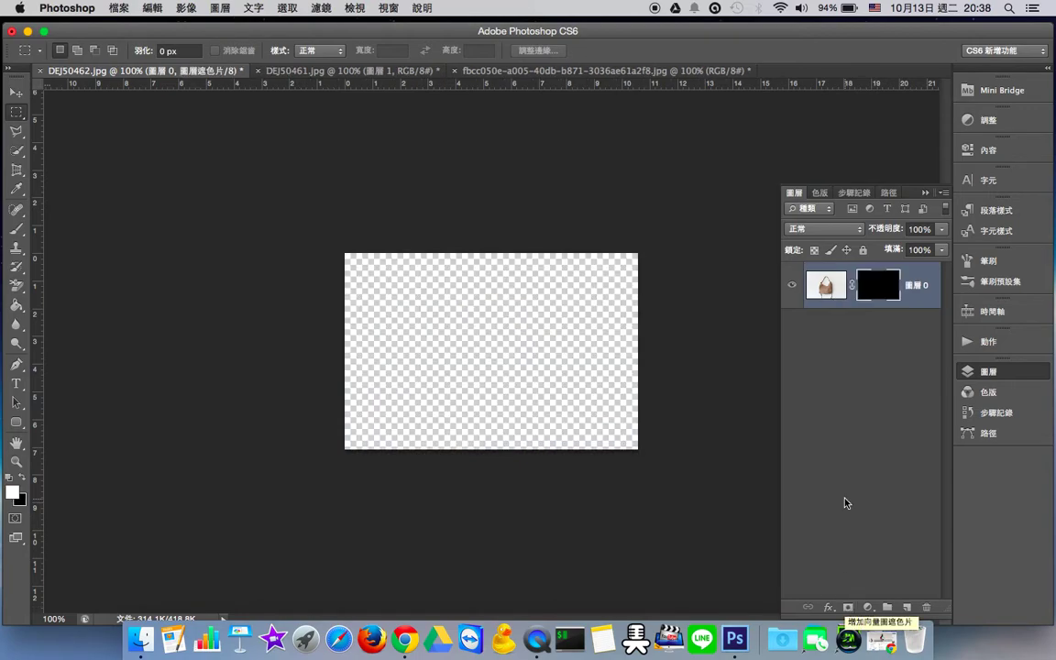
pyautogui.click(825, 286)
pyautogui.click(877, 286)
pyautogui.click(14, 495)
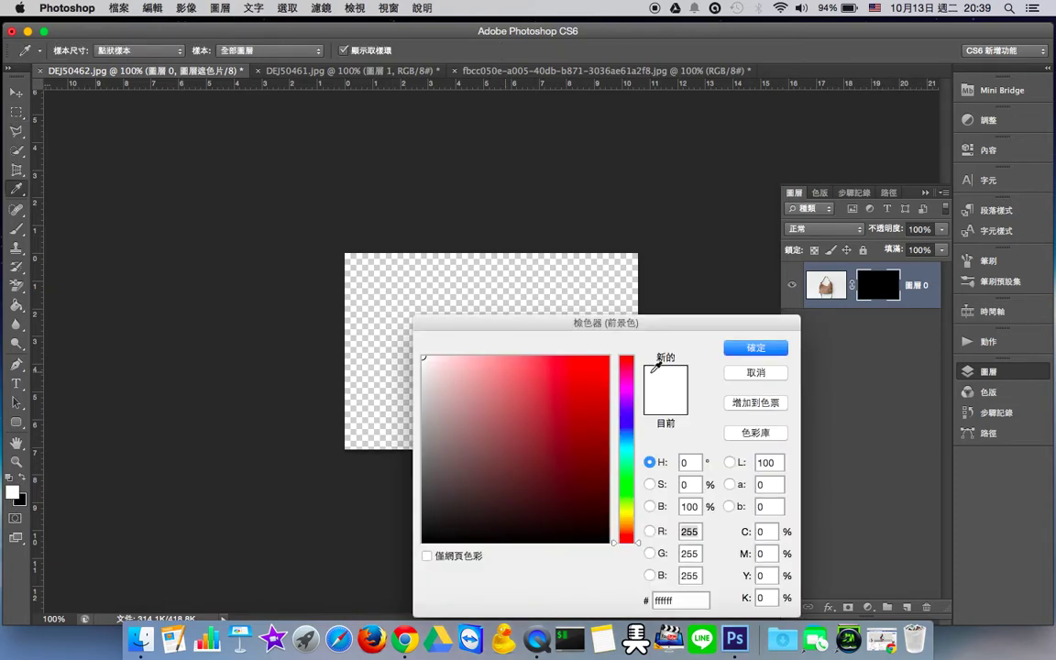
pyautogui.click(752, 347)
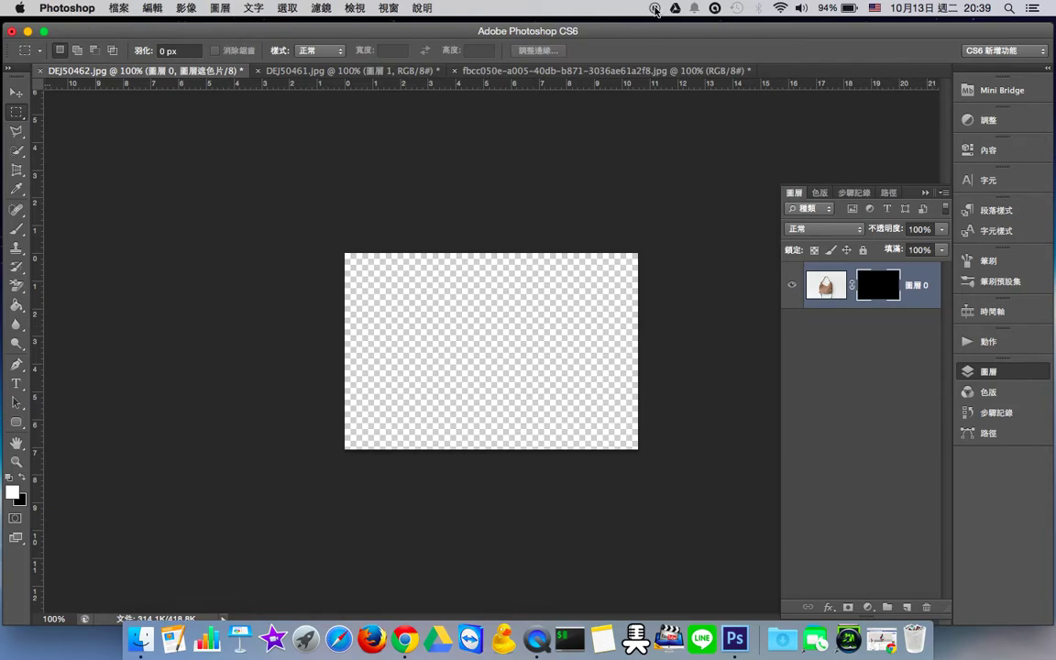
pyautogui.click(536, 639)
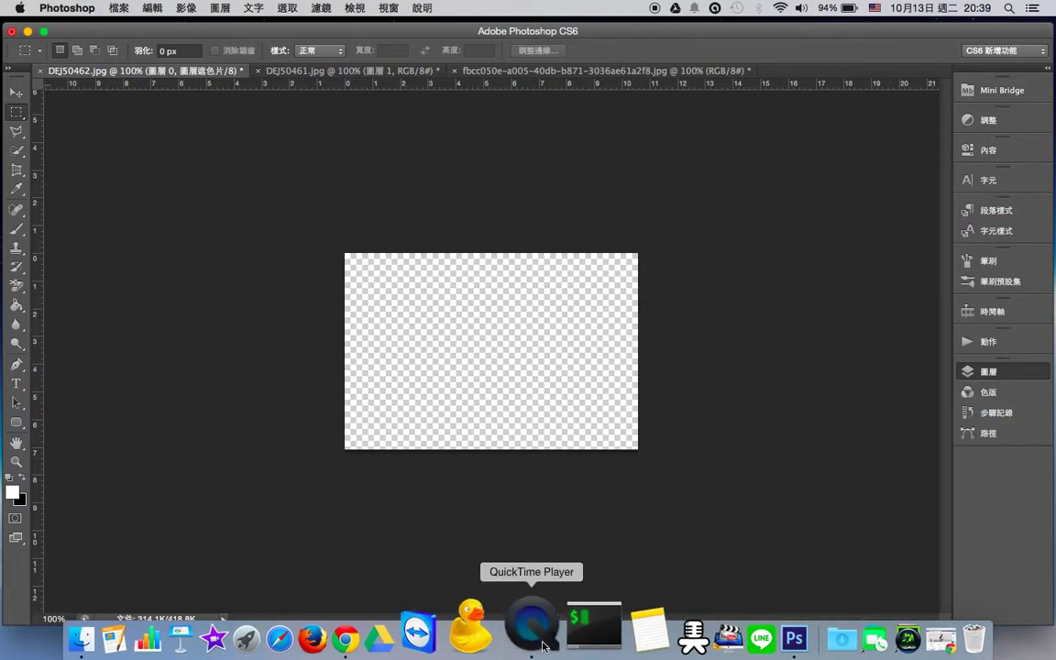
pyautogui.click(996, 372)
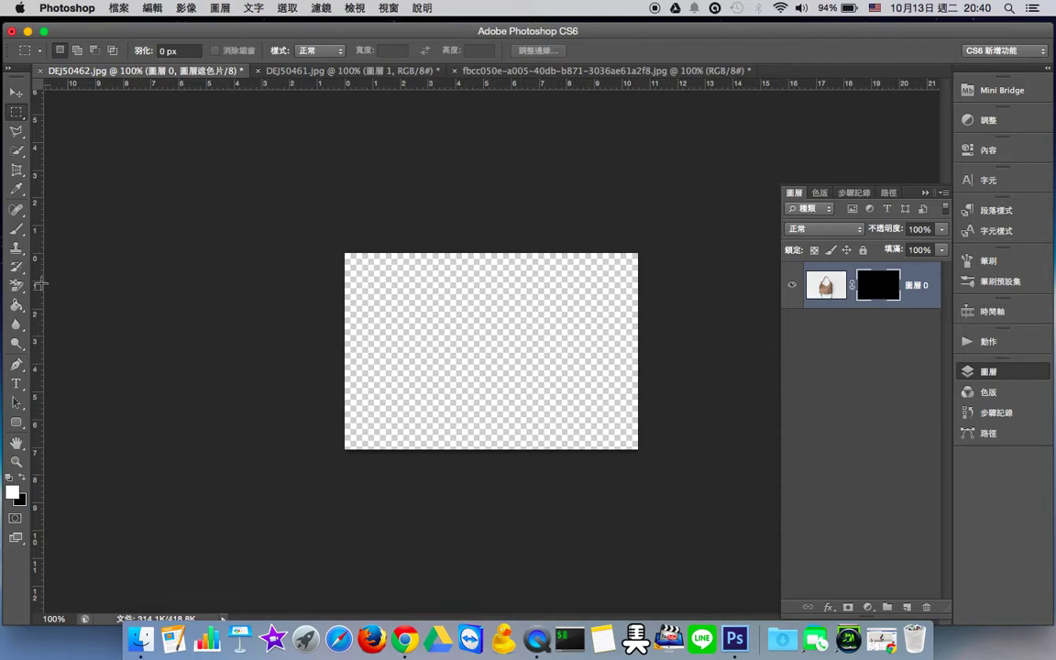
# Draw a 15 px-radius rounded rectangle on the mask around the bag, then apply the mask.
pyautogui.click(18, 424)
pyautogui.click(20, 427)
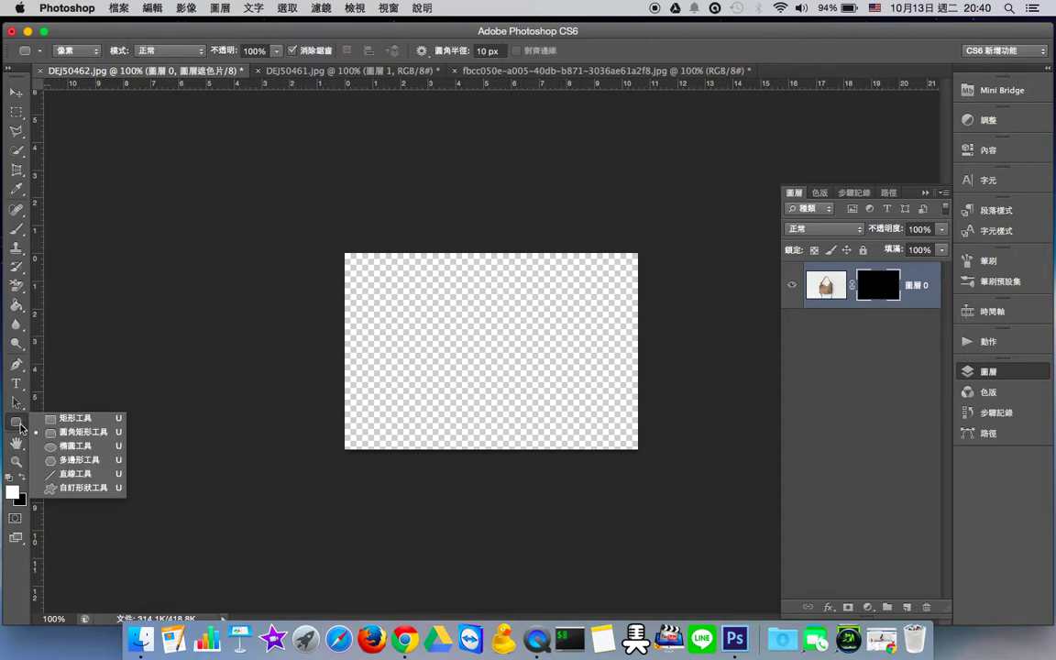
pyautogui.click(77, 432)
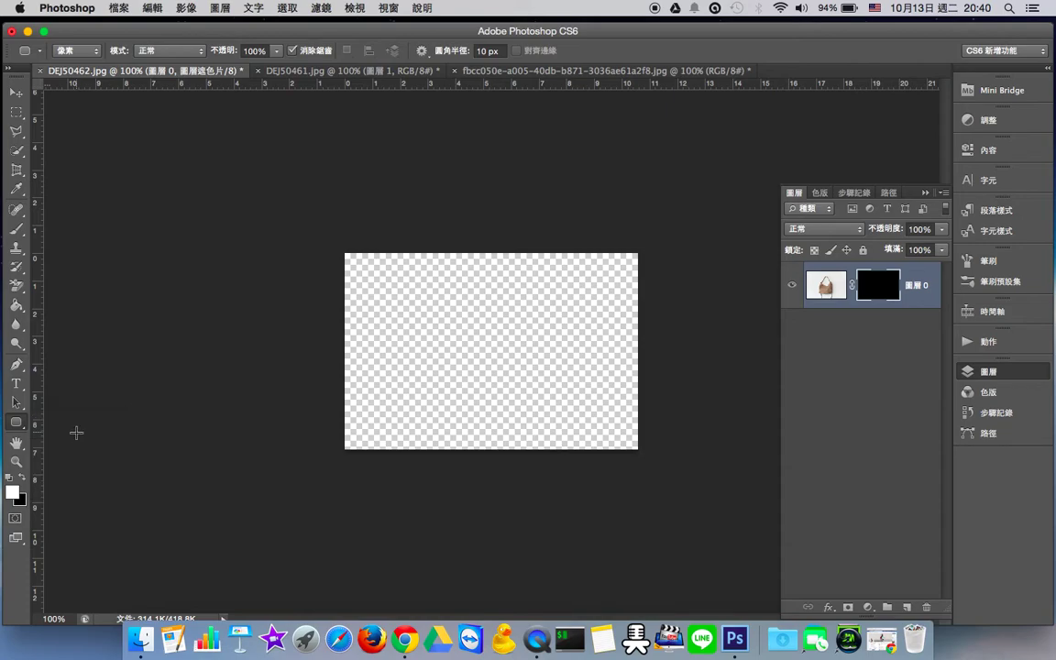
pyautogui.click(486, 50)
pyautogui.moveTo(379, 264); pyautogui.dragTo(593, 437)
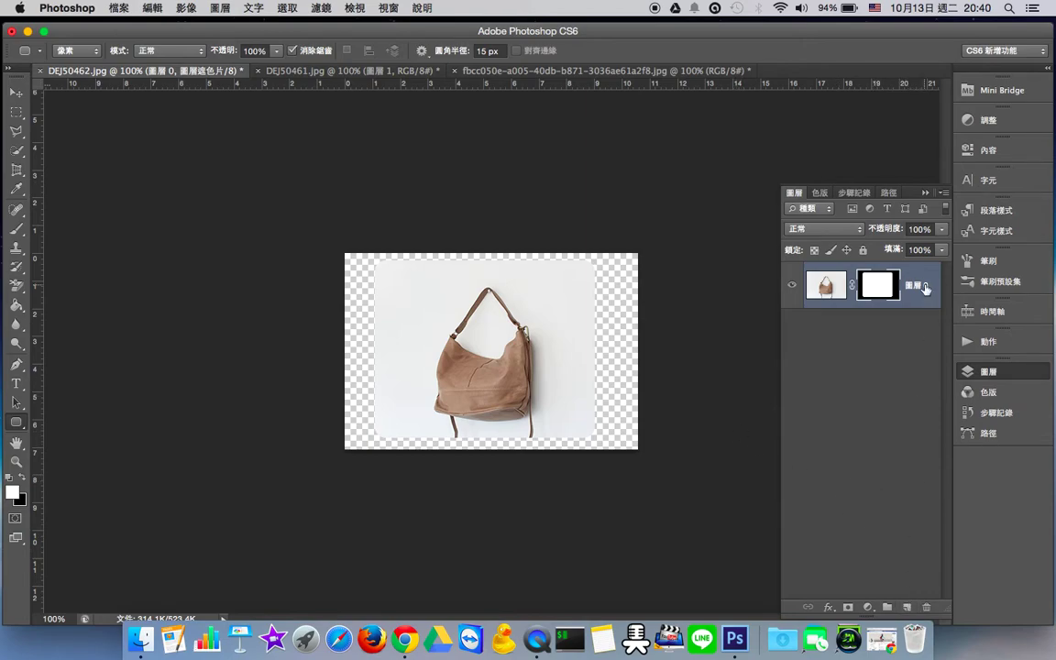
pyautogui.rightClick(869, 285)
pyautogui.click(891, 326)
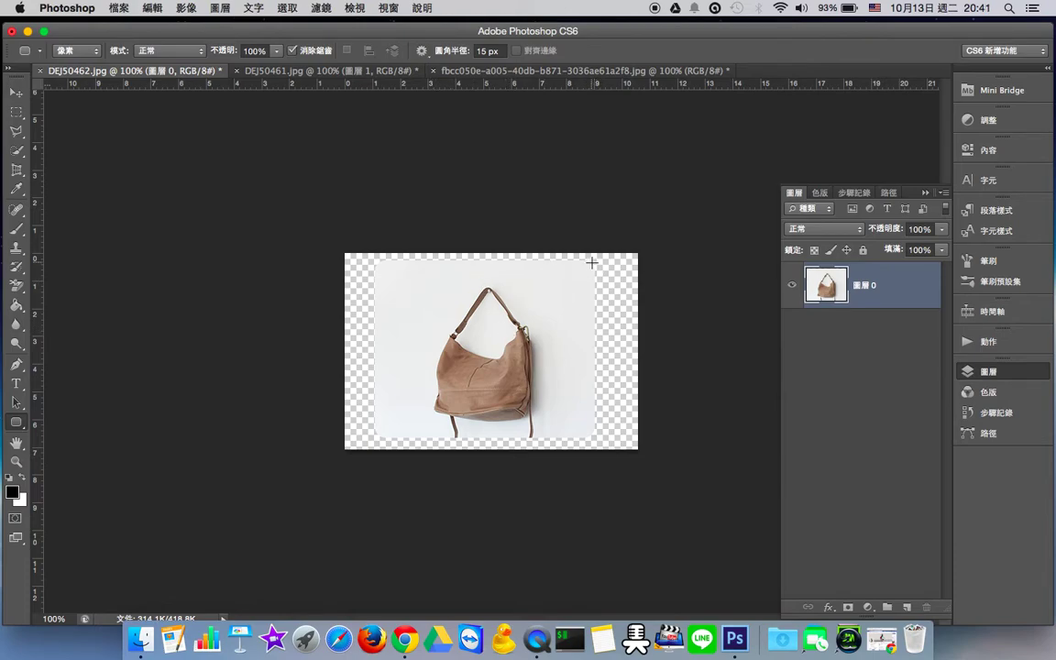
# Trim the canvas by Transparent Pixels, dismissing the stray rounded rectangle dialog and warning.
pyautogui.click(186, 11)
pyautogui.click(208, 194)
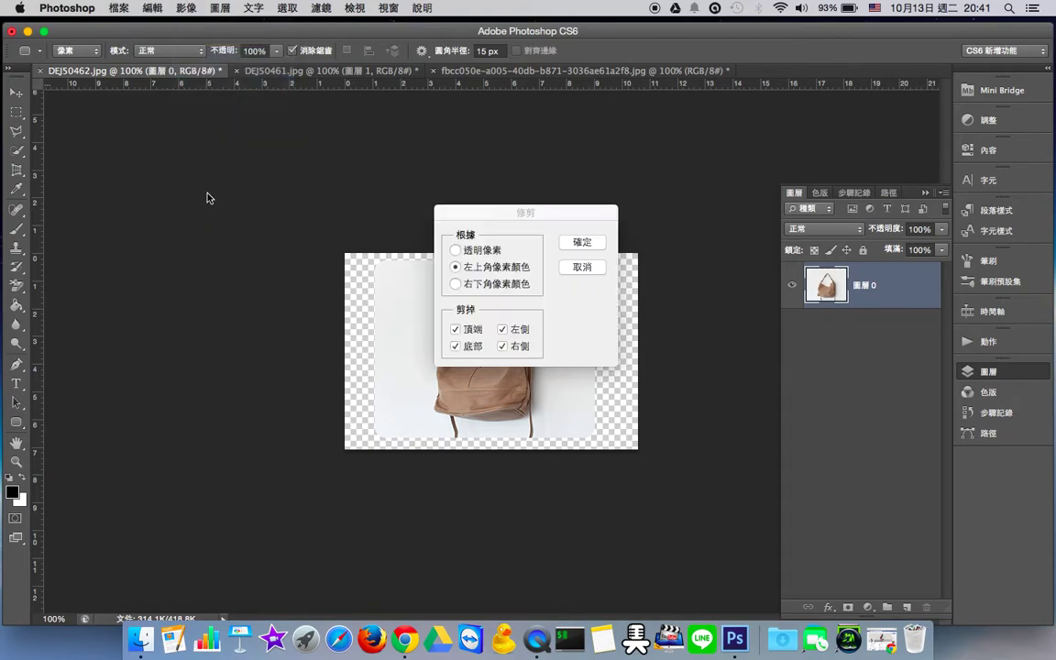
pyautogui.click(455, 250)
pyautogui.click(581, 241)
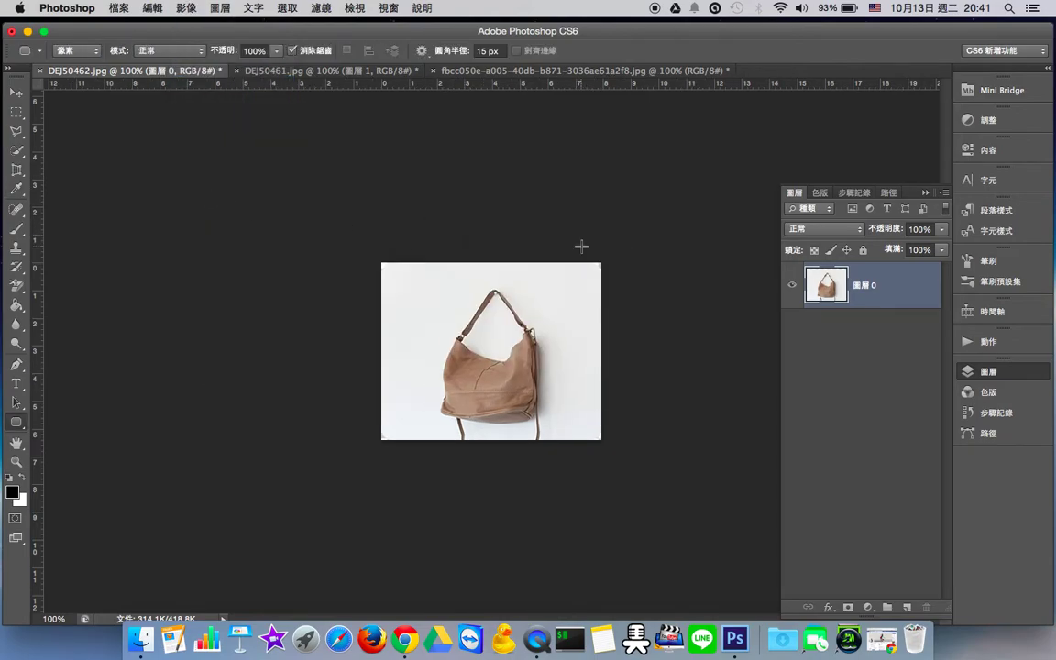
pyautogui.click(632, 289)
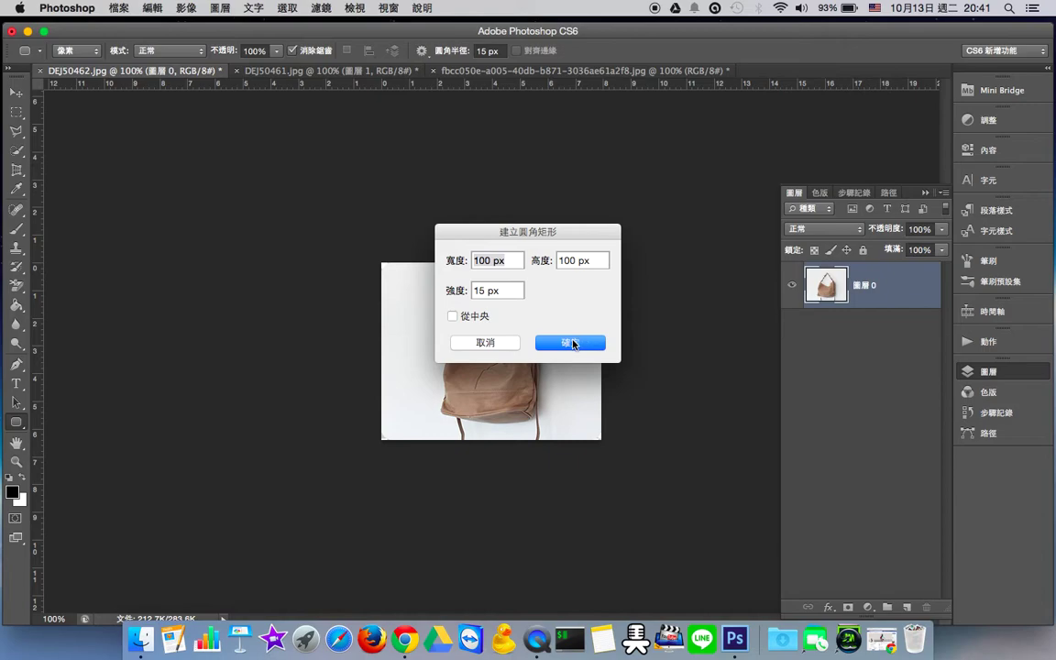
pyautogui.click(570, 342)
pyautogui.press('Return')
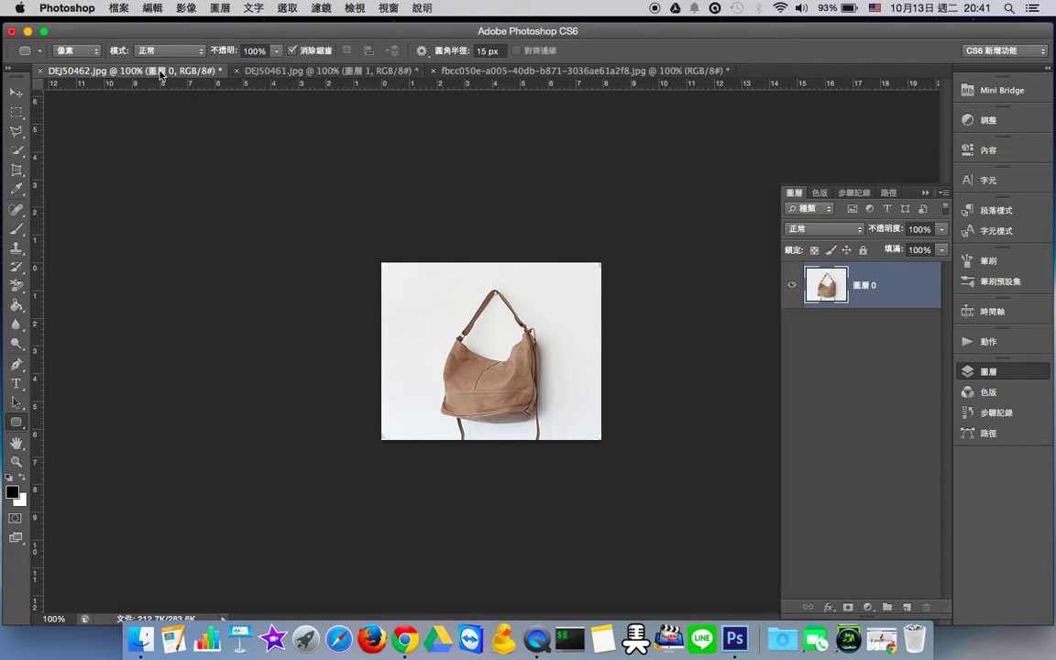
# Float the bag document and drag its rounded image layer into the woman ad DEJ50461.
pyautogui.moveTo(160, 75); pyautogui.dragTo(157, 135)
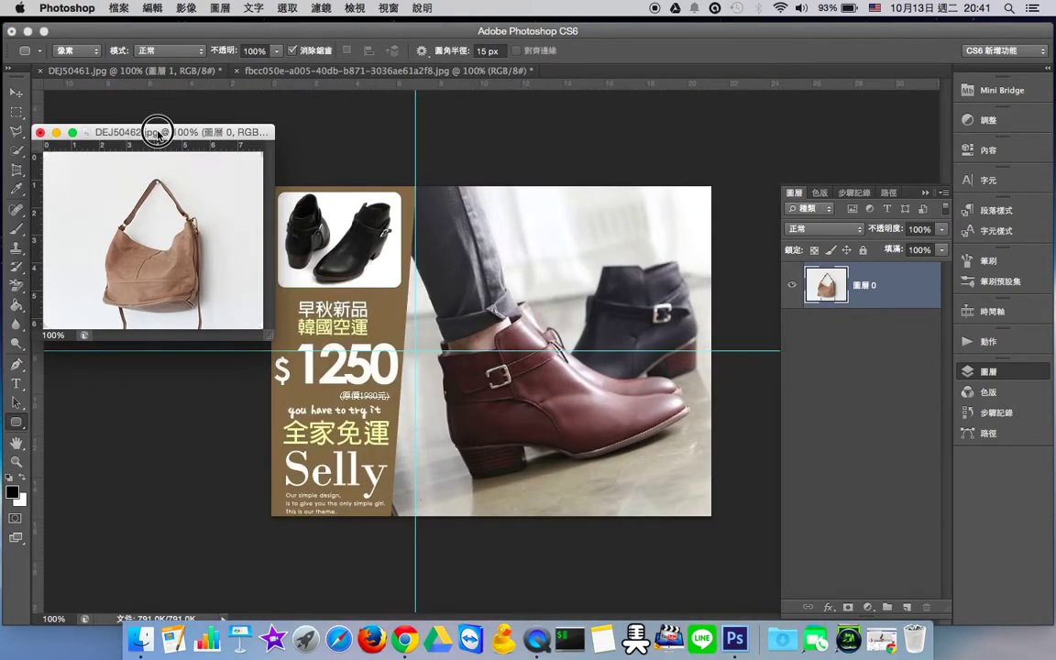
pyautogui.click(187, 72)
pyautogui.hotkey('ctrl', 'Up')
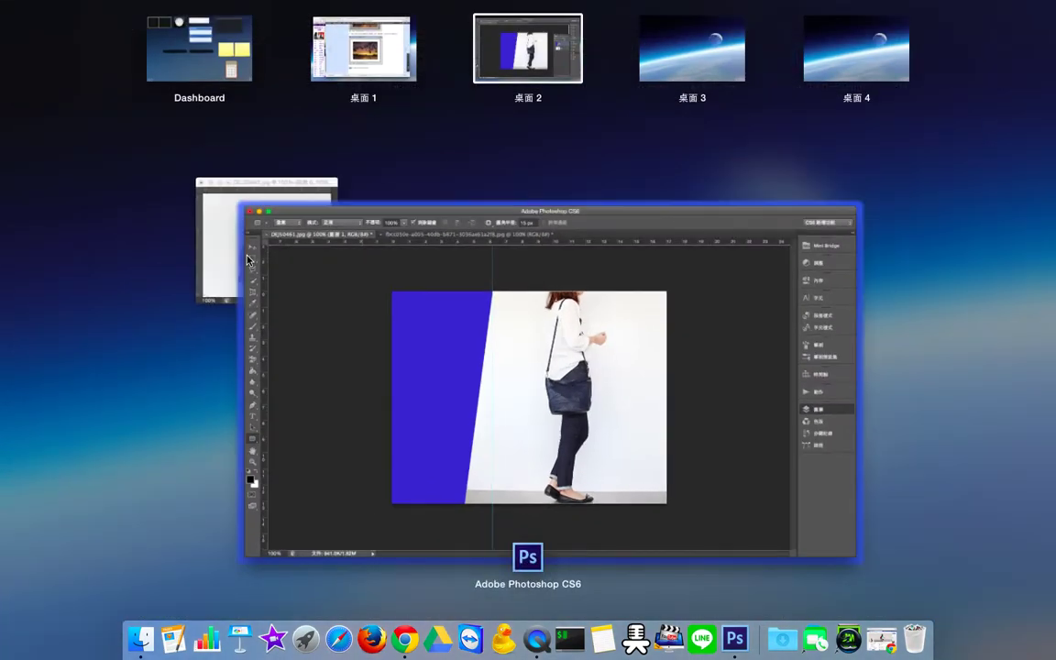
pyautogui.click(200, 219)
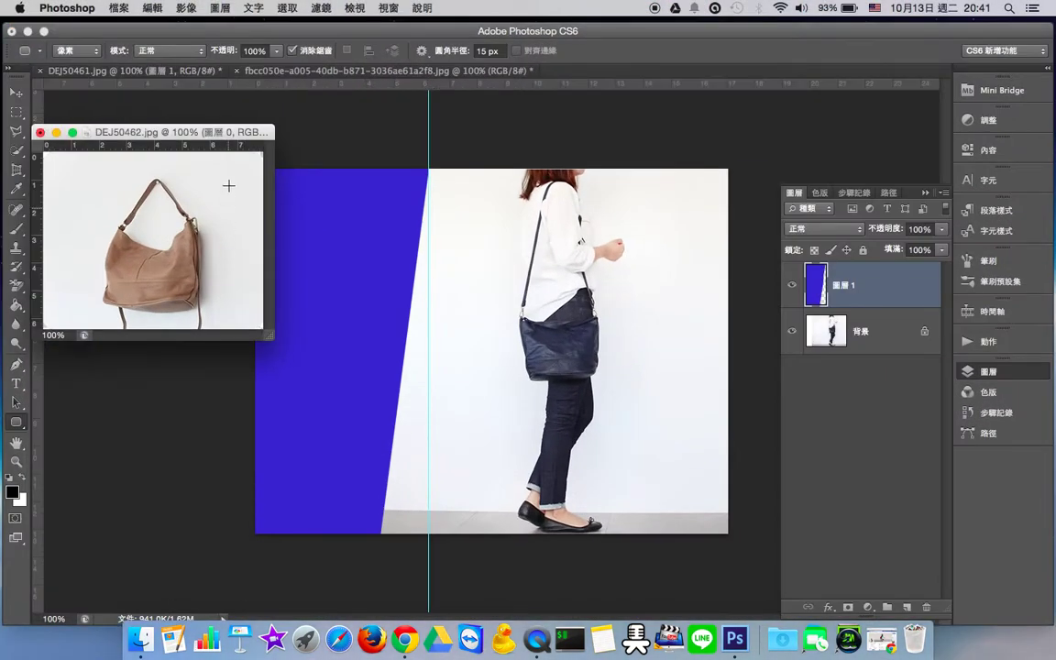
pyautogui.click(26, 93)
pyautogui.moveTo(145, 217); pyautogui.dragTo(375, 257)
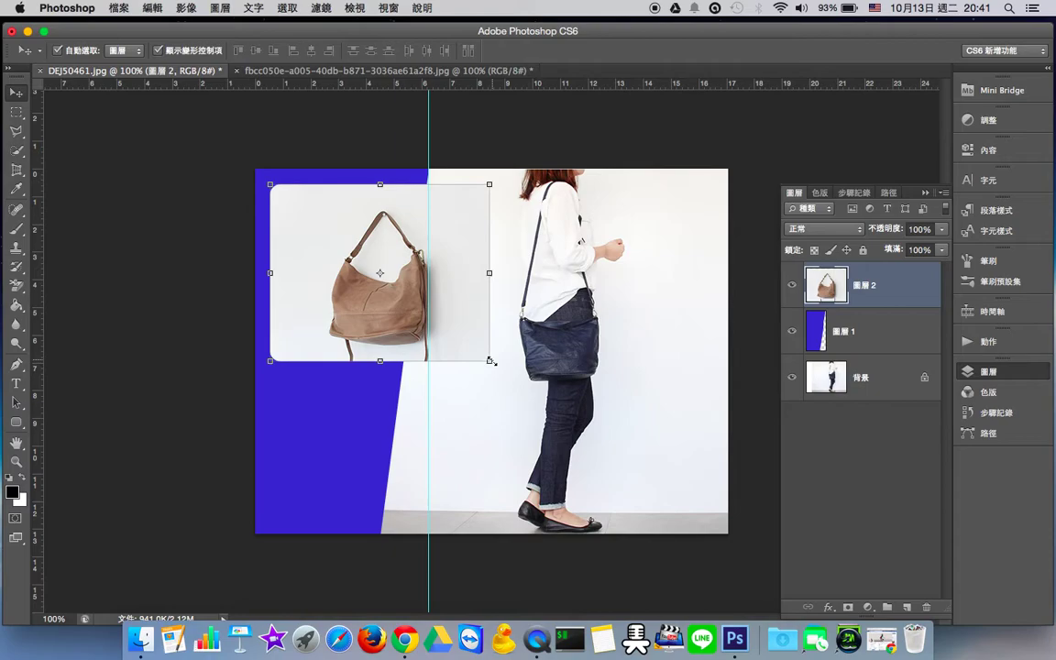
# Scale the bag inset to about 62% and place it at the blue panel's top-left.
pyautogui.moveTo(492, 361); pyautogui.dragTo(391, 306)
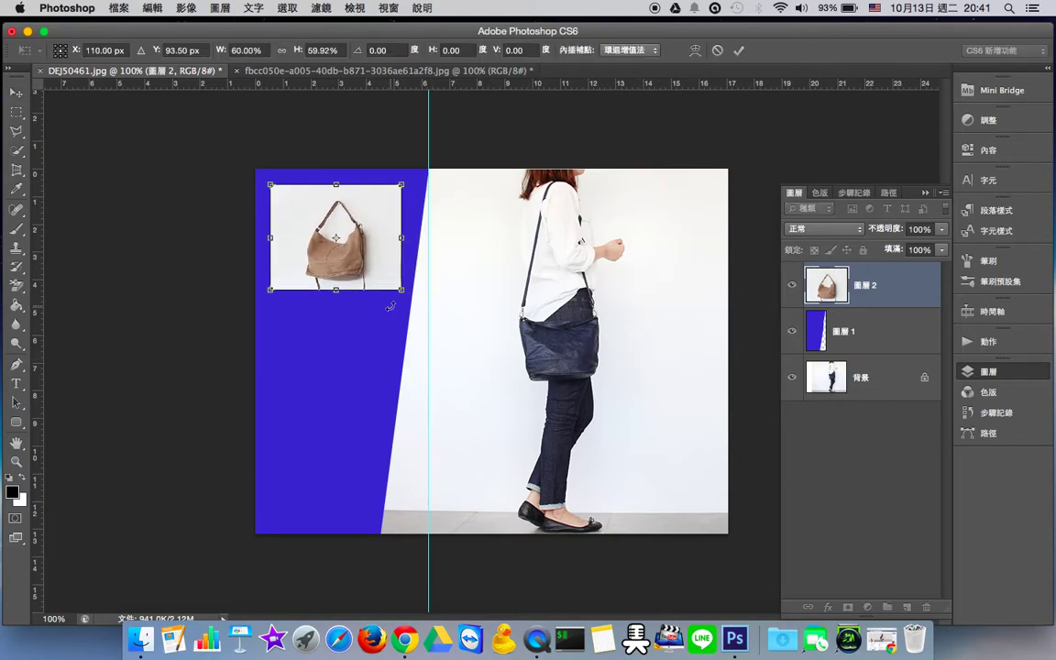
pyautogui.moveTo(361, 239); pyautogui.dragTo(357, 236)
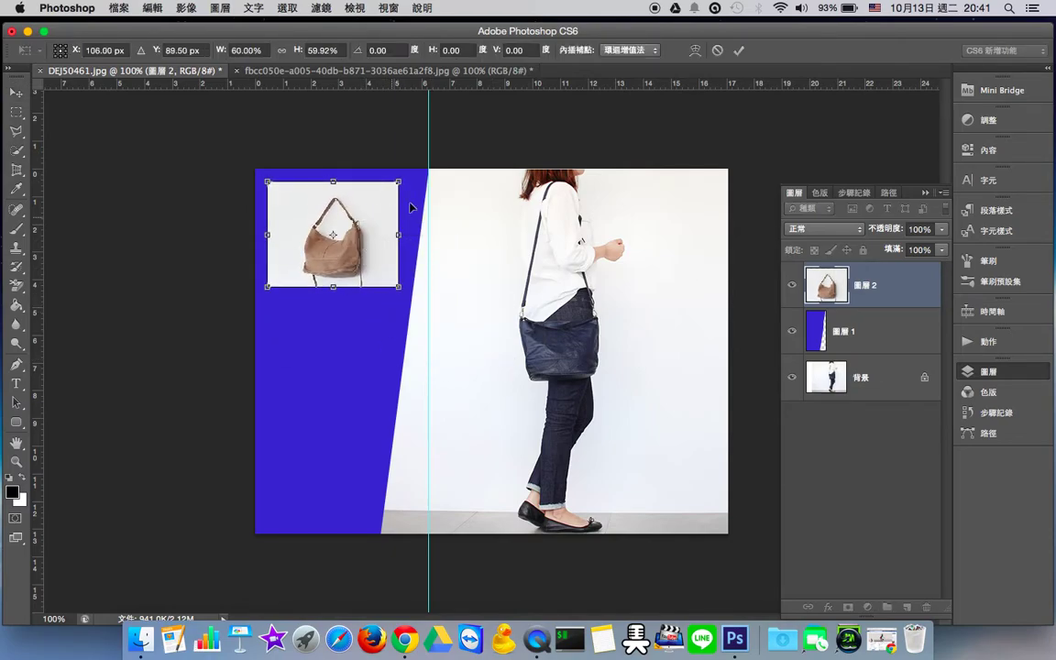
pyautogui.moveTo(400, 178)
pyautogui.mouseDown()
pyautogui.moveTo(414, 169)
pyautogui.moveTo(403, 176)
pyautogui.mouseUp()
pyautogui.click(738, 50)
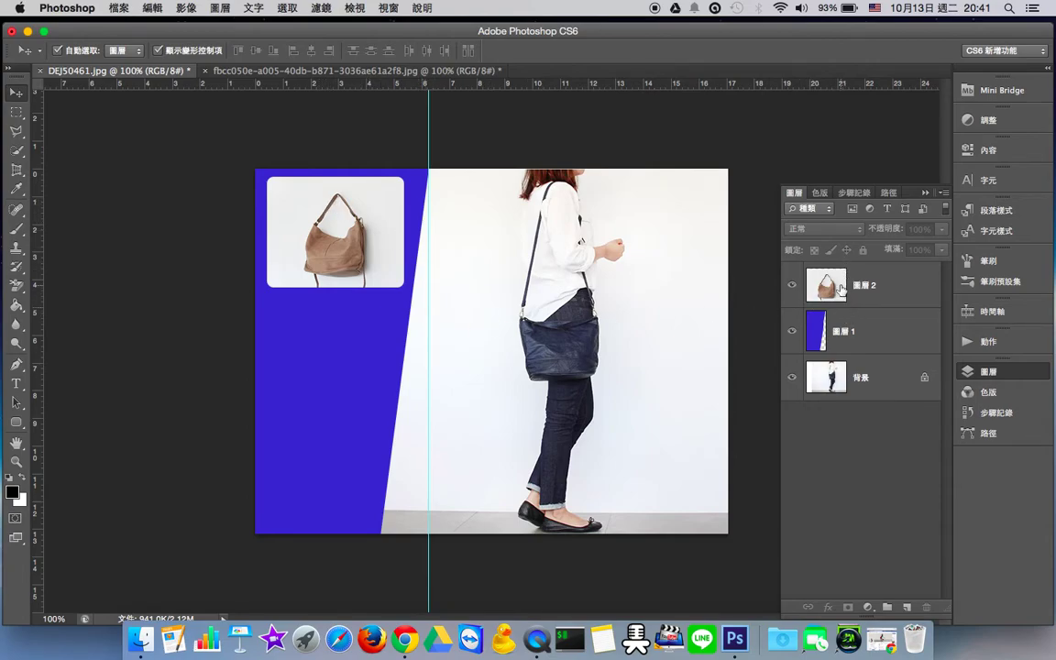
# Check the layer stack, then bring up the boots reference ad.
pyautogui.click(840, 333)
pyautogui.click(841, 289)
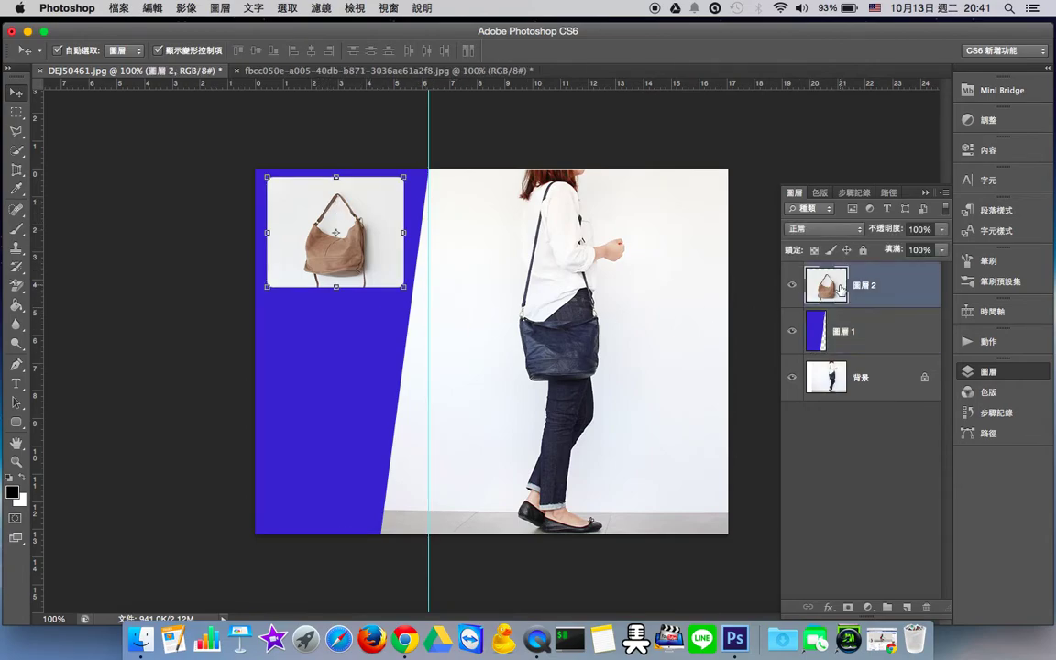
pyautogui.click(845, 333)
pyautogui.click(845, 371)
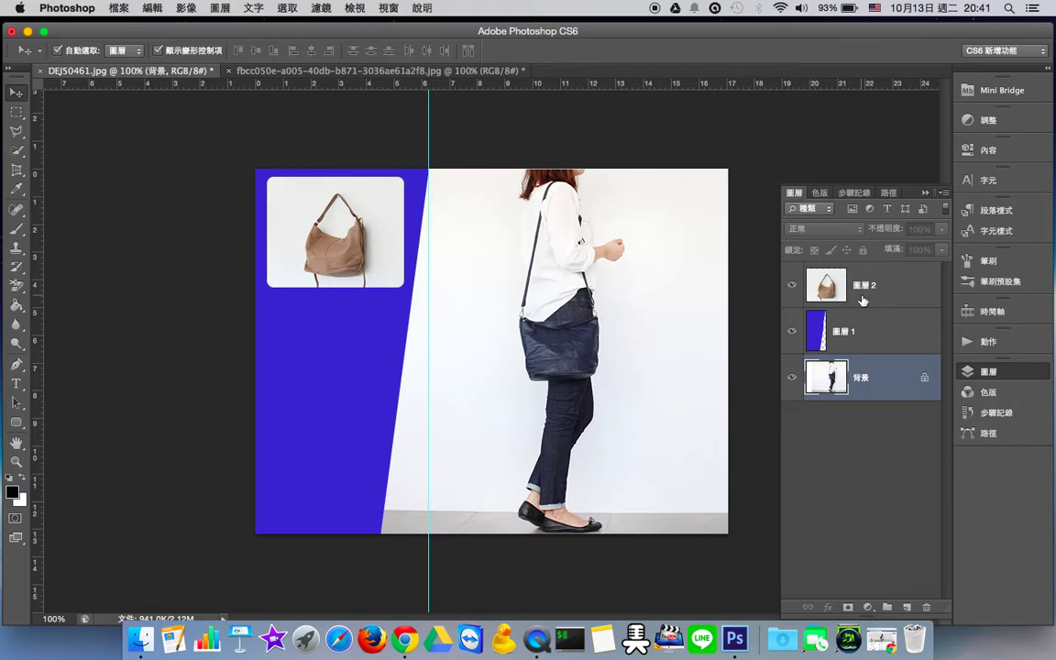
pyautogui.click(296, 72)
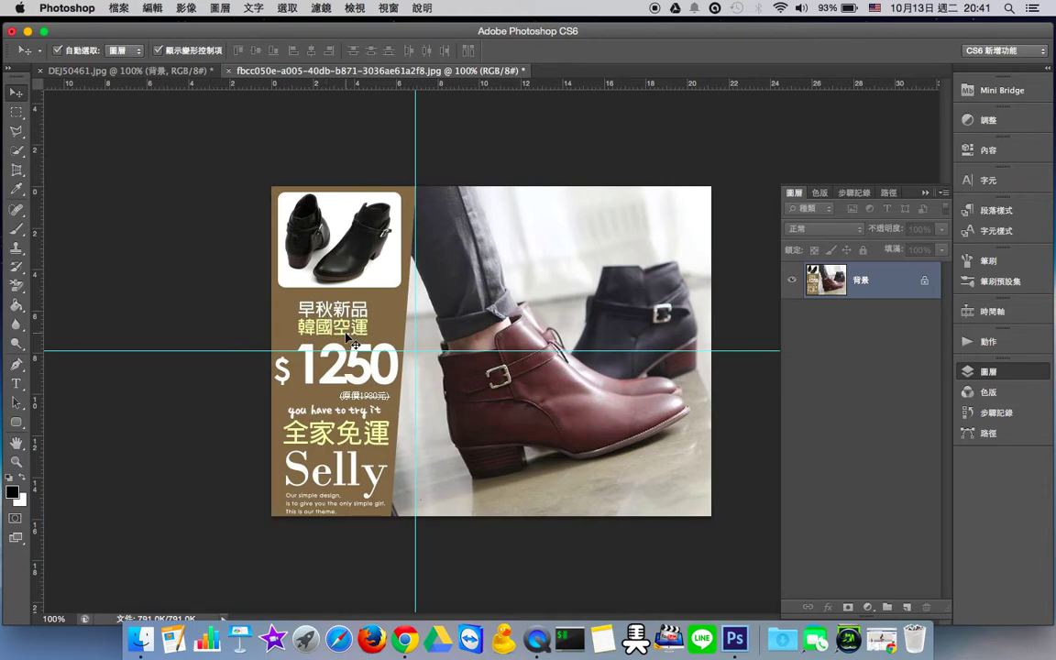
# Back in DEJ50461, add empty layer 圖層 3 and drag it above the bag inset layer.
pyautogui.click(190, 73)
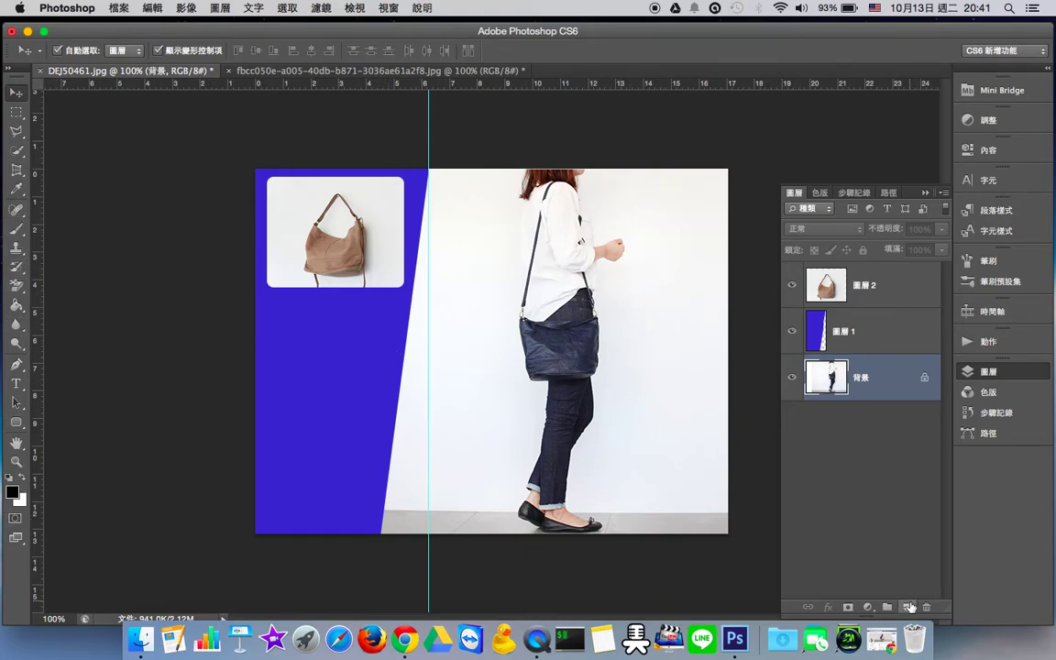
pyautogui.click(909, 606)
pyautogui.moveTo(828, 371); pyautogui.dragTo(836, 275)
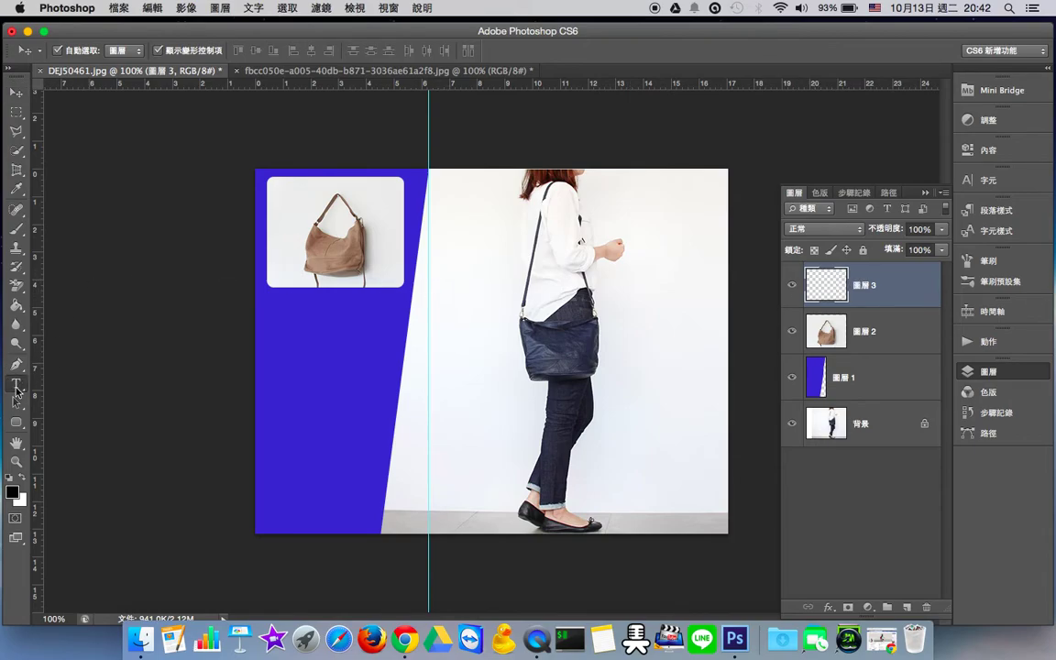
# Start a text layer on the blue panel in DFHuaZong Std at 30 pt.
pyautogui.click(17, 383)
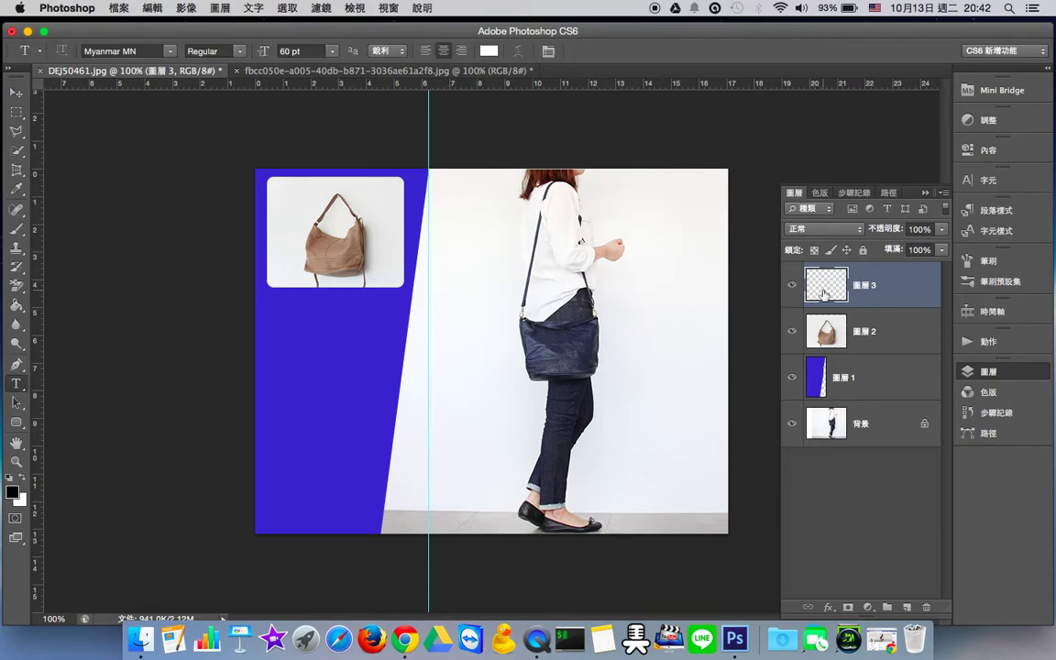
pyautogui.click(291, 334)
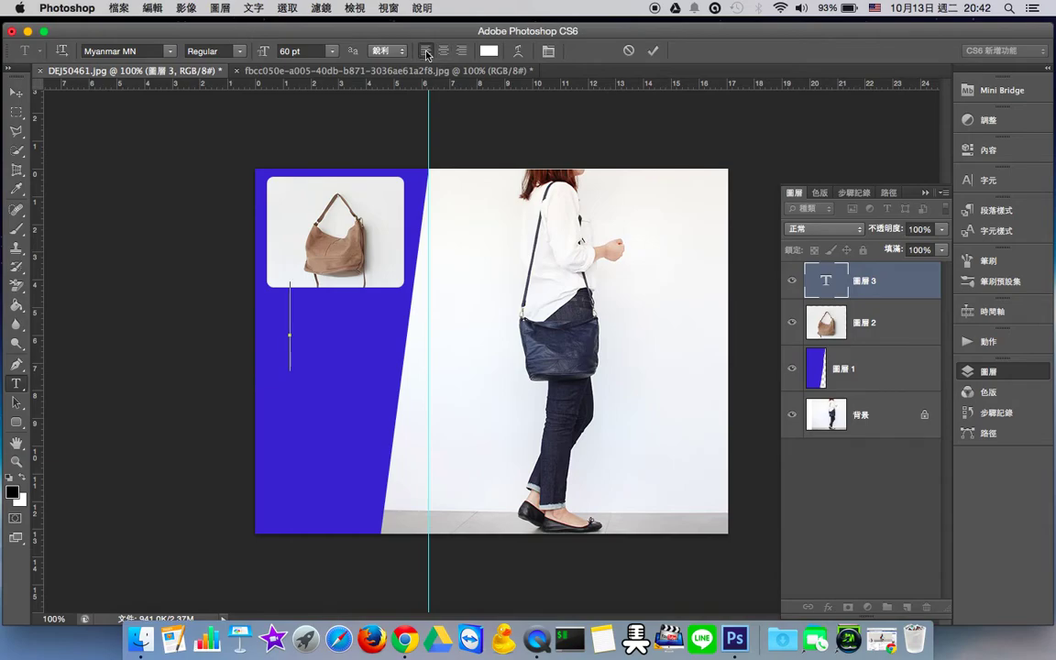
pyautogui.click(334, 52)
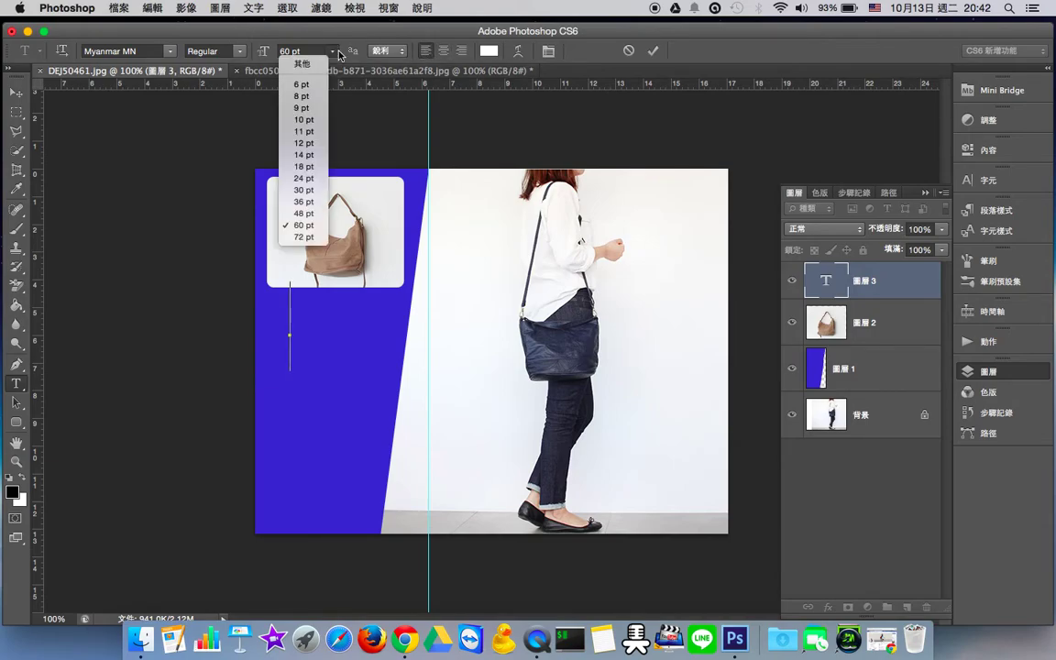
pyautogui.click(303, 190)
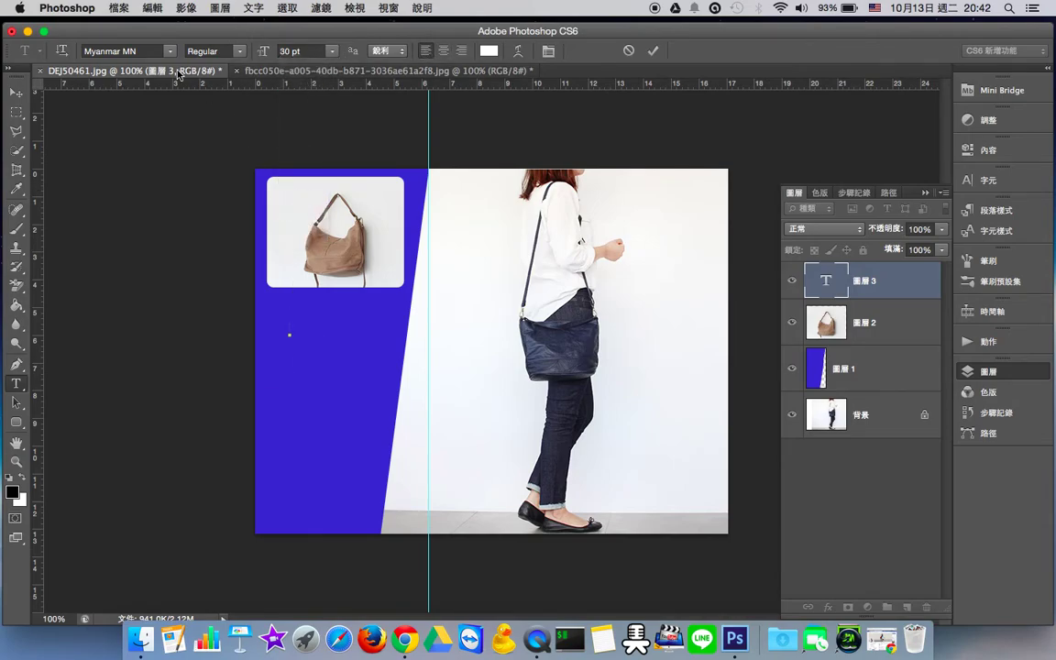
pyautogui.click(169, 53)
pyautogui.scroll(10, 196, 217)
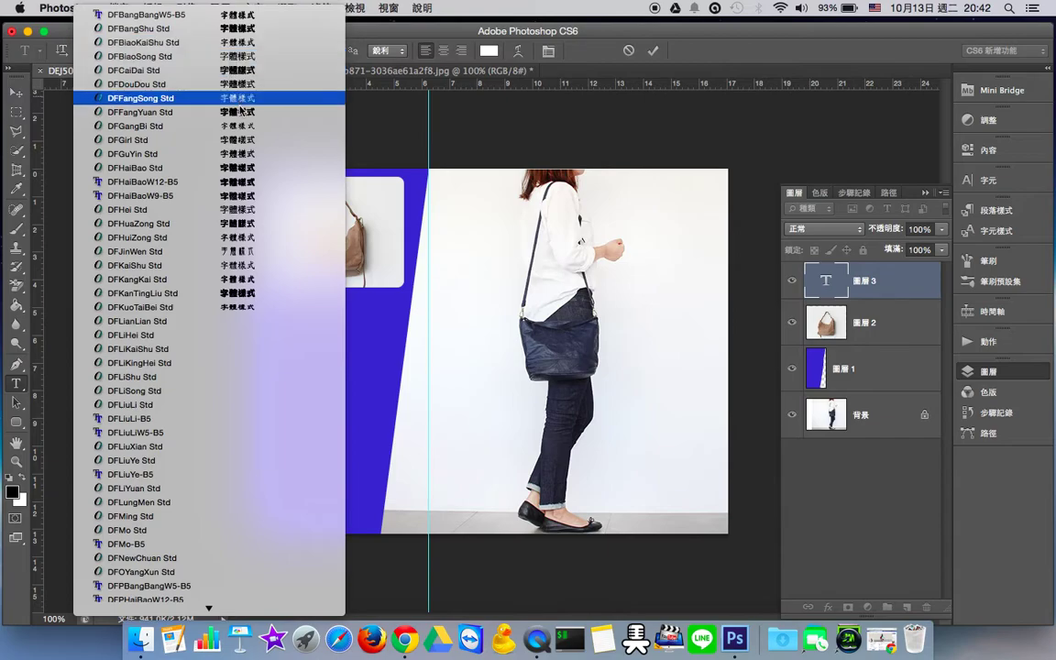
pyautogui.click(246, 224)
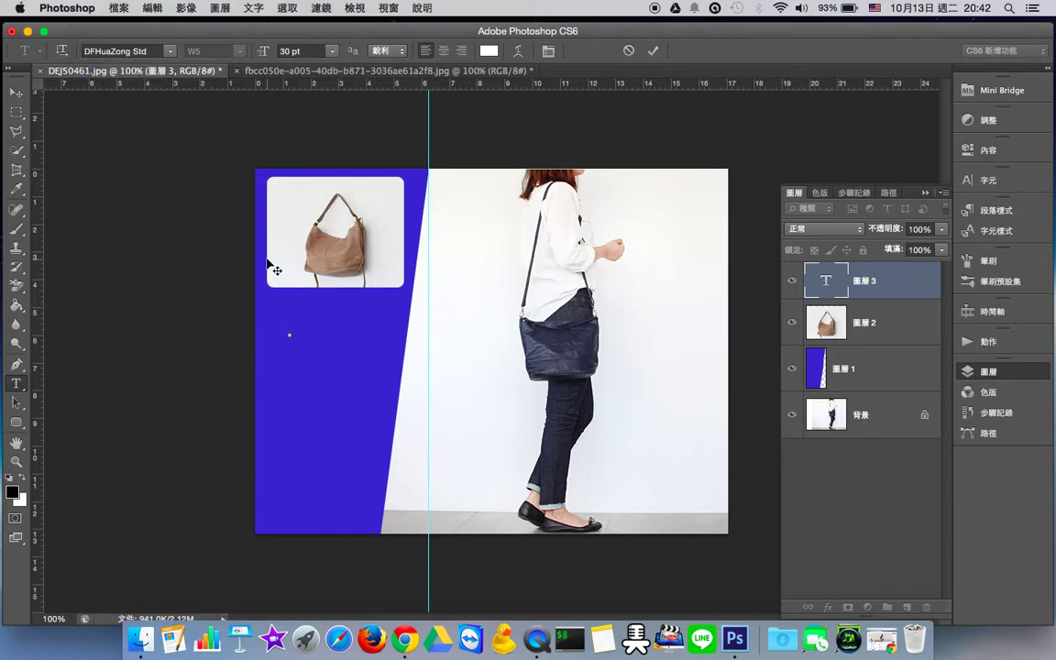
# Type the first headline line 早秋精品 using the Chinese input method.
pyautogui.write('DJ')
pyautogui.press('BackSpace')
pyautogui.press('BackSpace')
pyautogui.hotkey('ctrl', 'space')
pyautogui.hotkey('ctrl', 'space')
pyautogui.write('早道')
pyautogui.press('BackSpace')
pyautogui.write('hw')
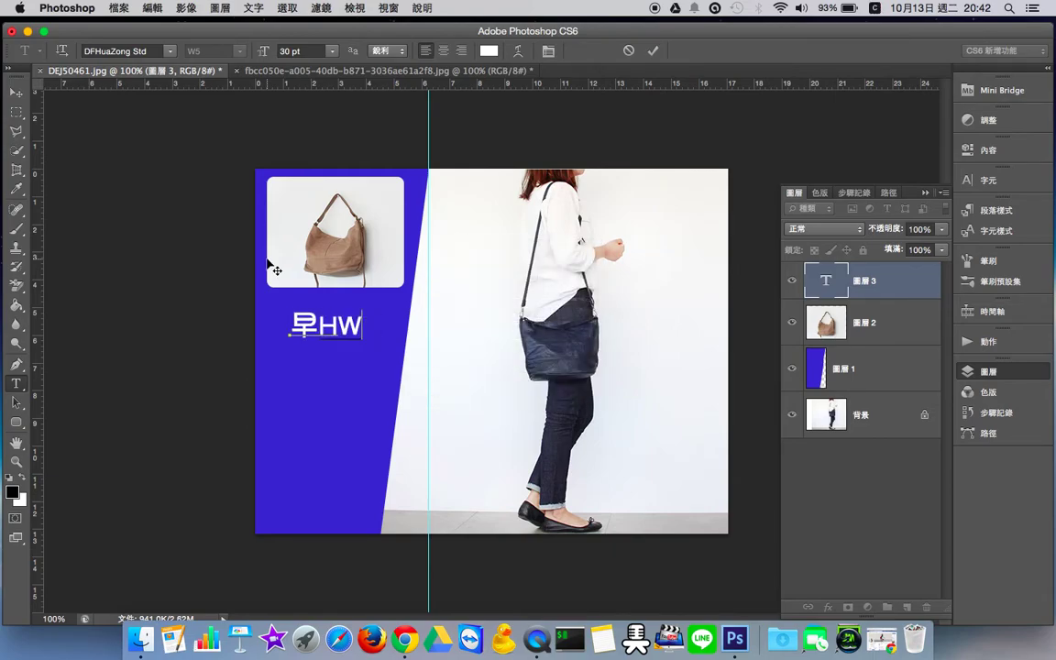
pyautogui.press('BackSpace')
pyautogui.press('BackSpace')
pyautogui.write('hf')
pyautogui.press('space')
pyautogui.write('mh')
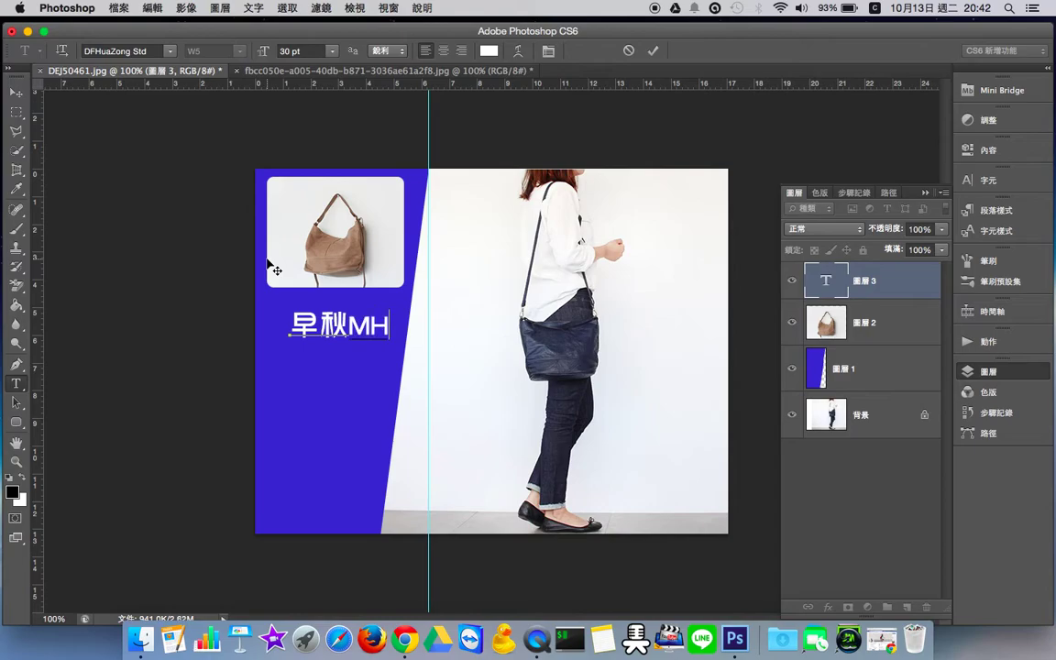
pyautogui.press('space')
pyautogui.write('rr')
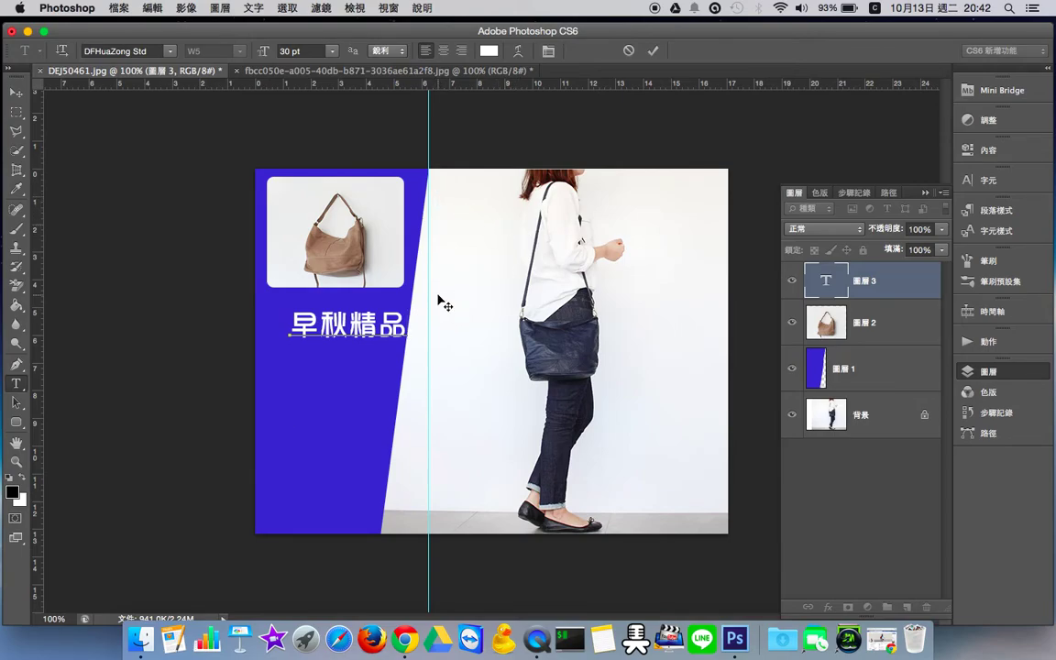
# Add the second line 韓國空運 and select both headline lines.
pyautogui.press('Return')
pyautogui.press('Return')
pyautogui.press('Return')
pyautogui.write('拗')
pyautogui.press('BackSpace')
pyautogui.write('JDJ')
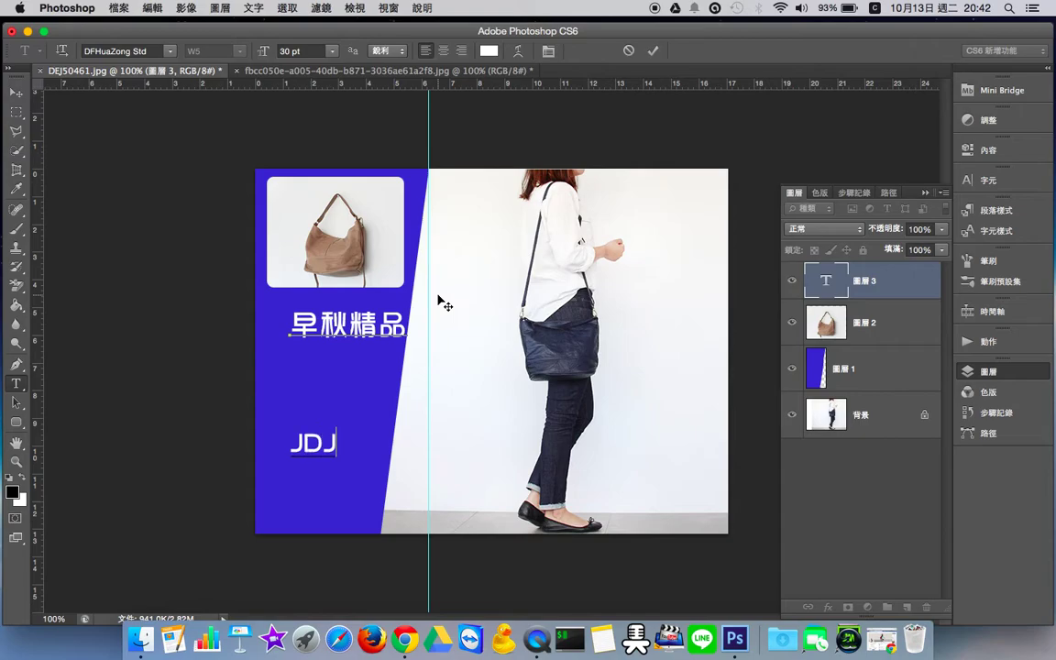
pyautogui.write('韓國直')
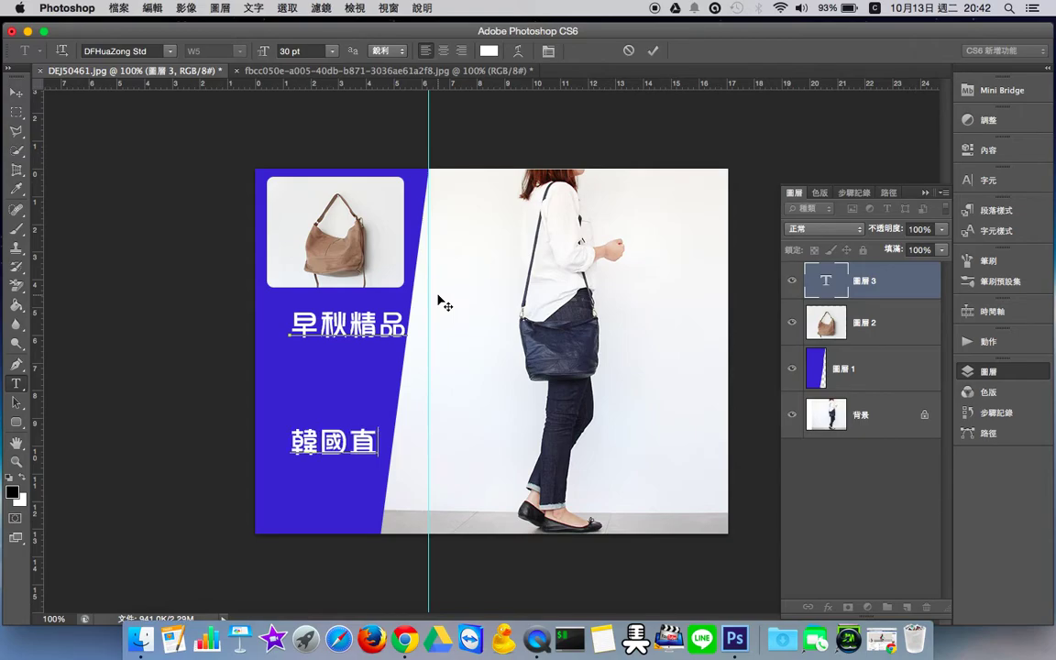
pyautogui.press('BackSpace')
pyautogui.write('空NW')
pyautogui.write('運')
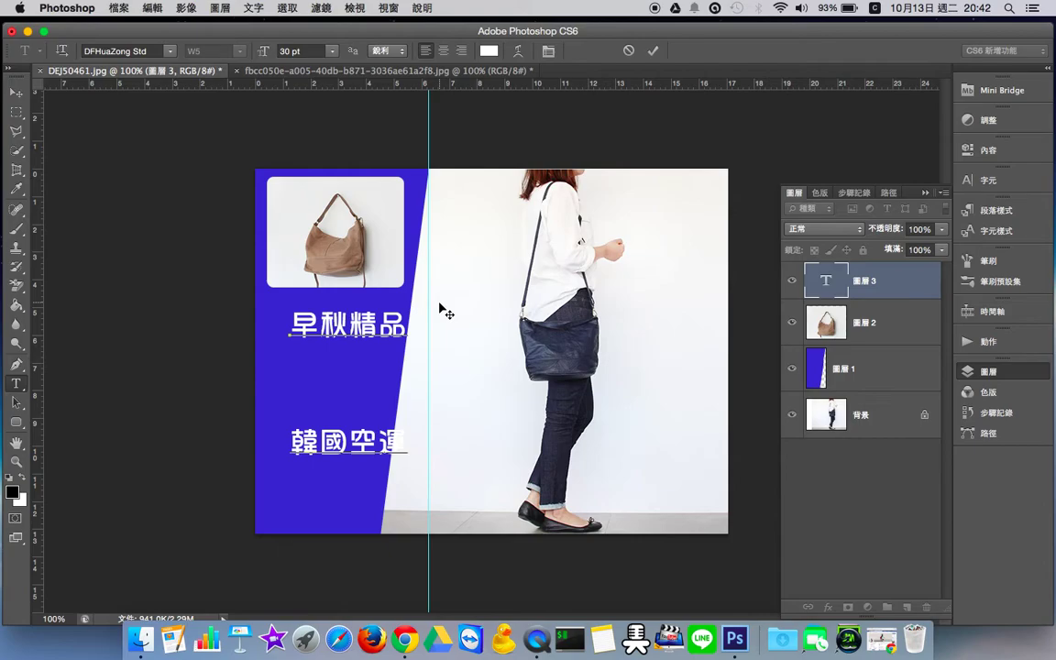
pyautogui.moveTo(291, 312); pyautogui.dragTo(382, 443)
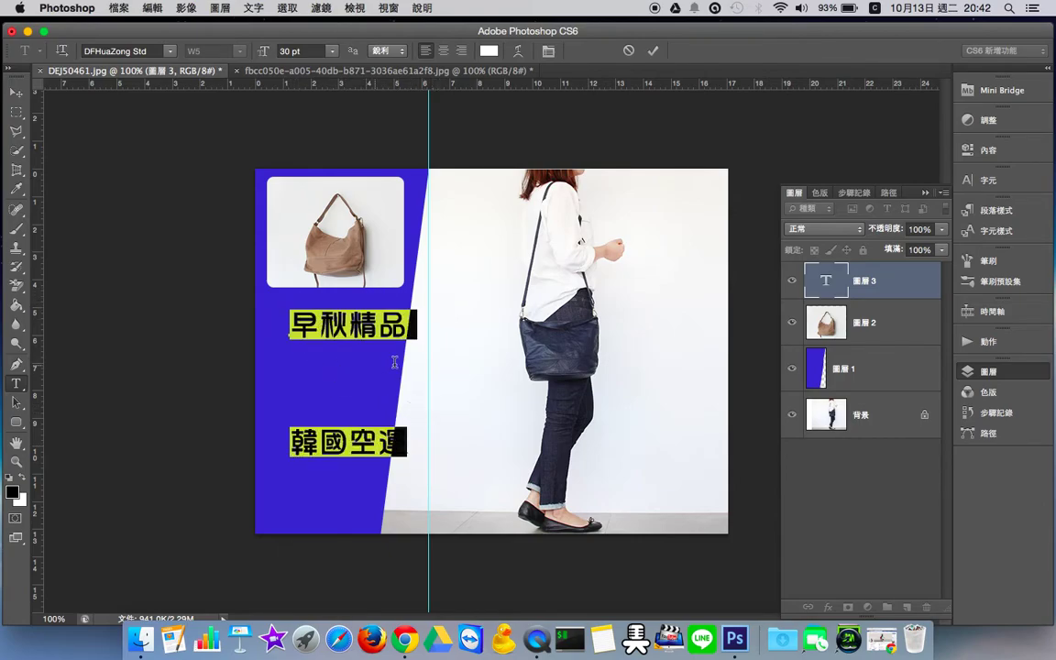
# Set the headline leading to 30 pt in the Character panel and commit the text.
pyautogui.click(988, 181)
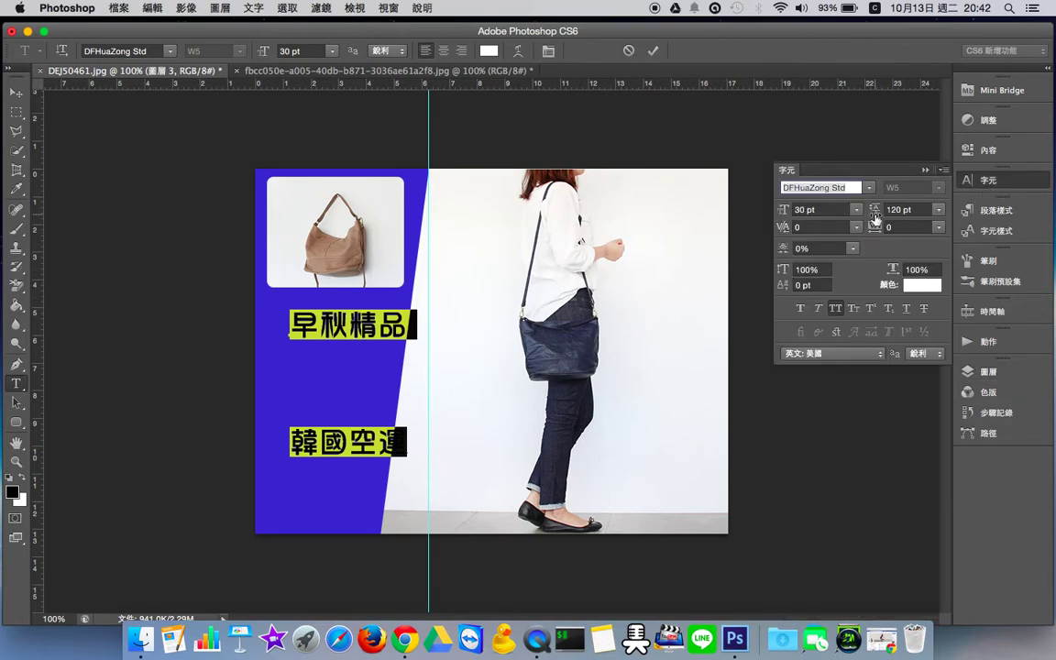
pyautogui.click(938, 214)
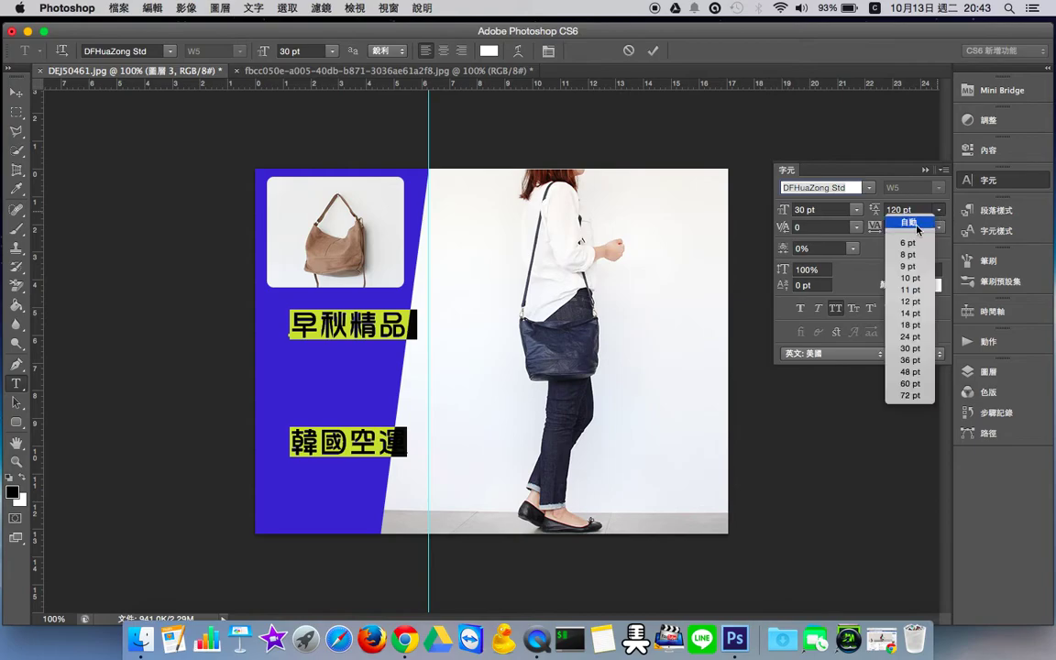
pyautogui.click(917, 228)
pyautogui.click(938, 210)
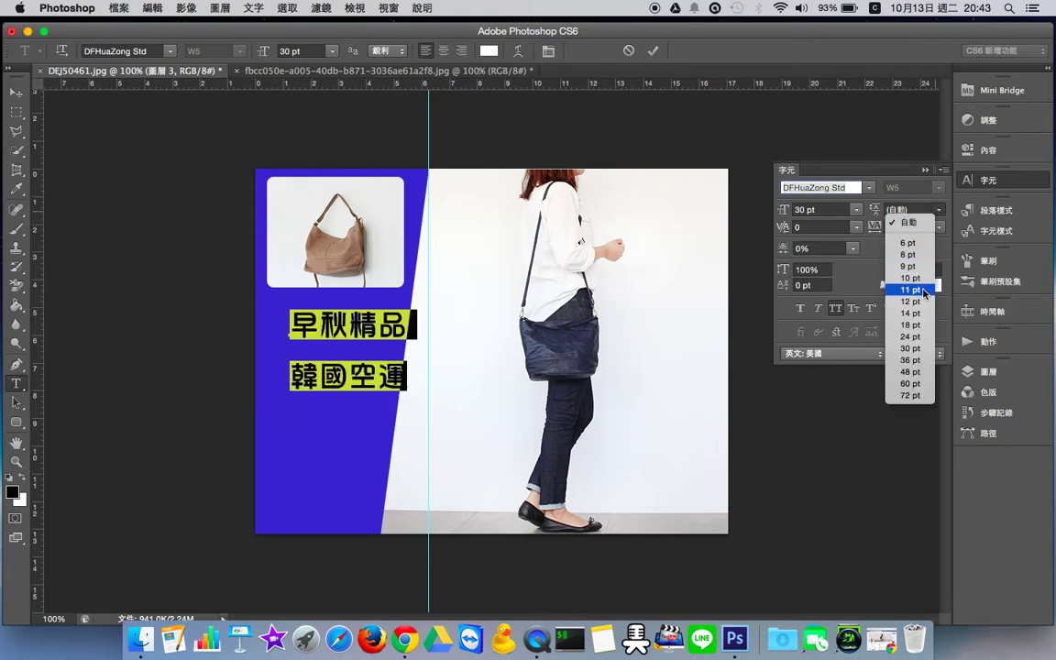
pyautogui.click(920, 336)
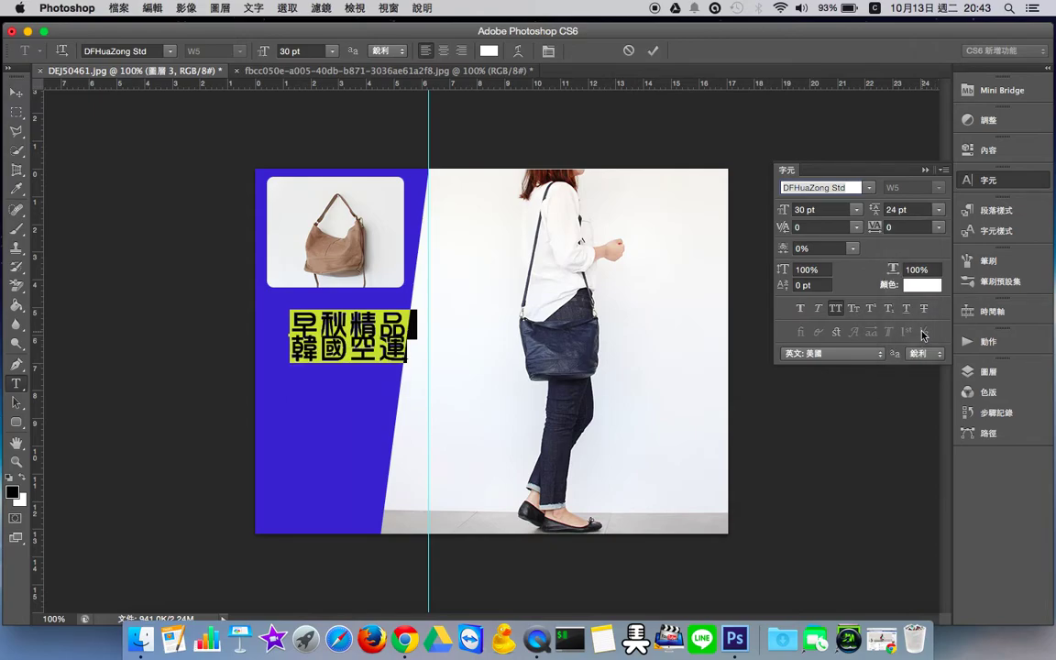
pyautogui.click(938, 210)
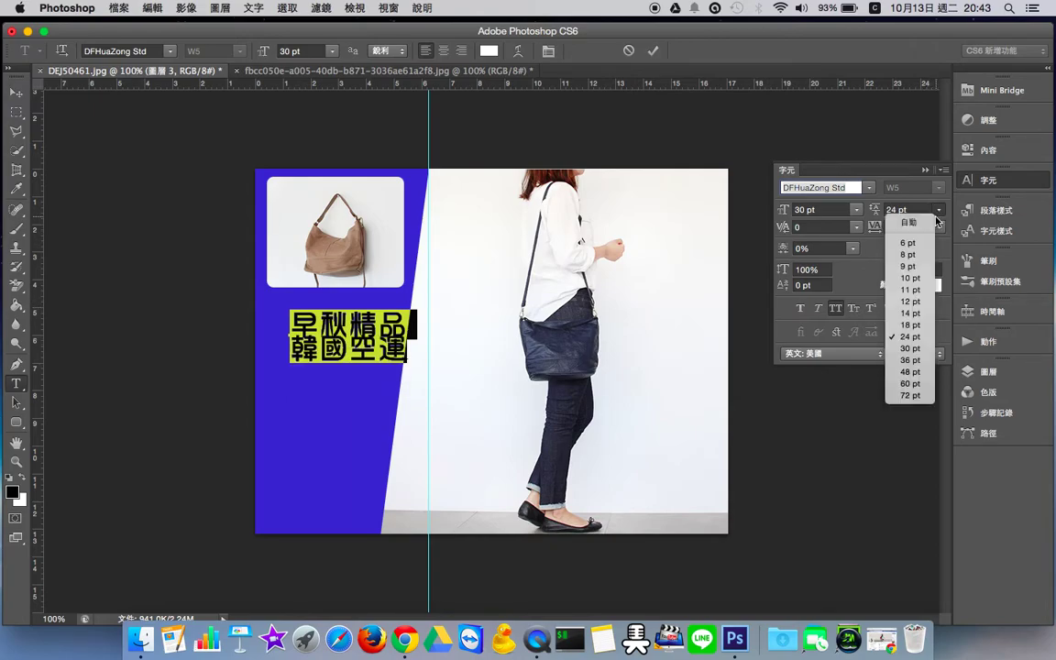
pyautogui.click(920, 352)
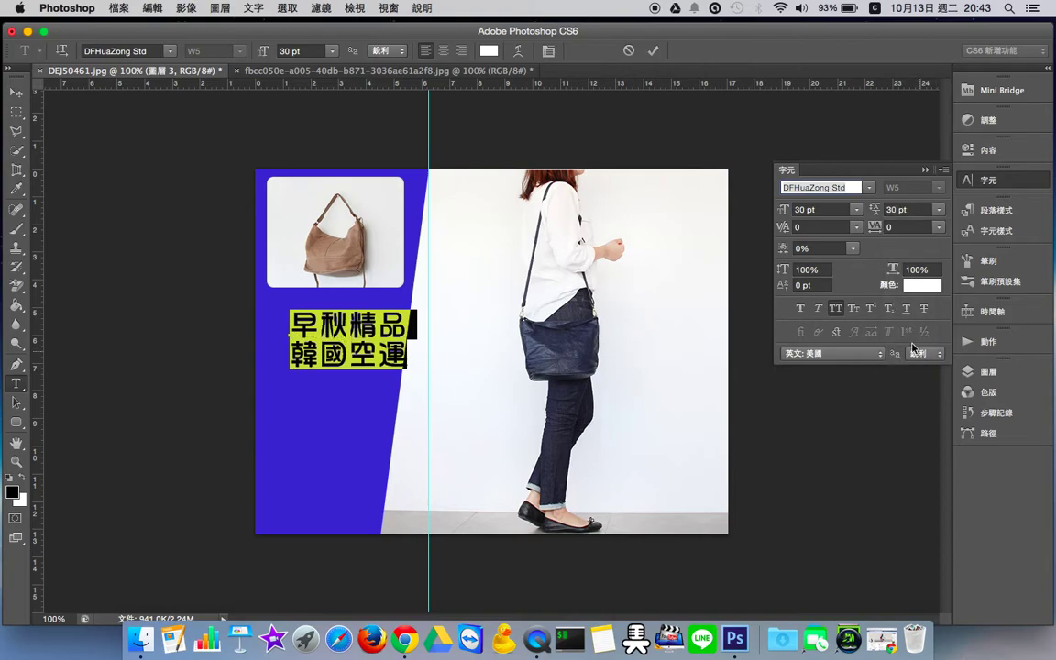
pyautogui.click(652, 51)
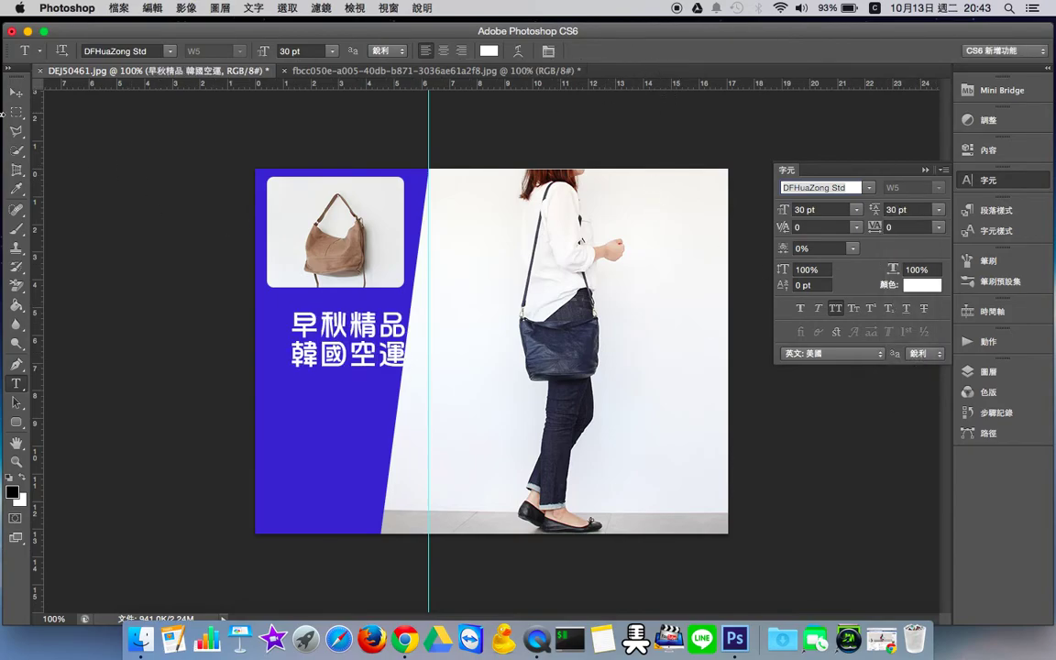
# Scale the headline to about 77% and centre it under the bag inset, comparing with the boots ad.
pyautogui.click(17, 93)
pyautogui.moveTo(328, 332); pyautogui.dragTo(315, 329)
pyautogui.click(369, 71)
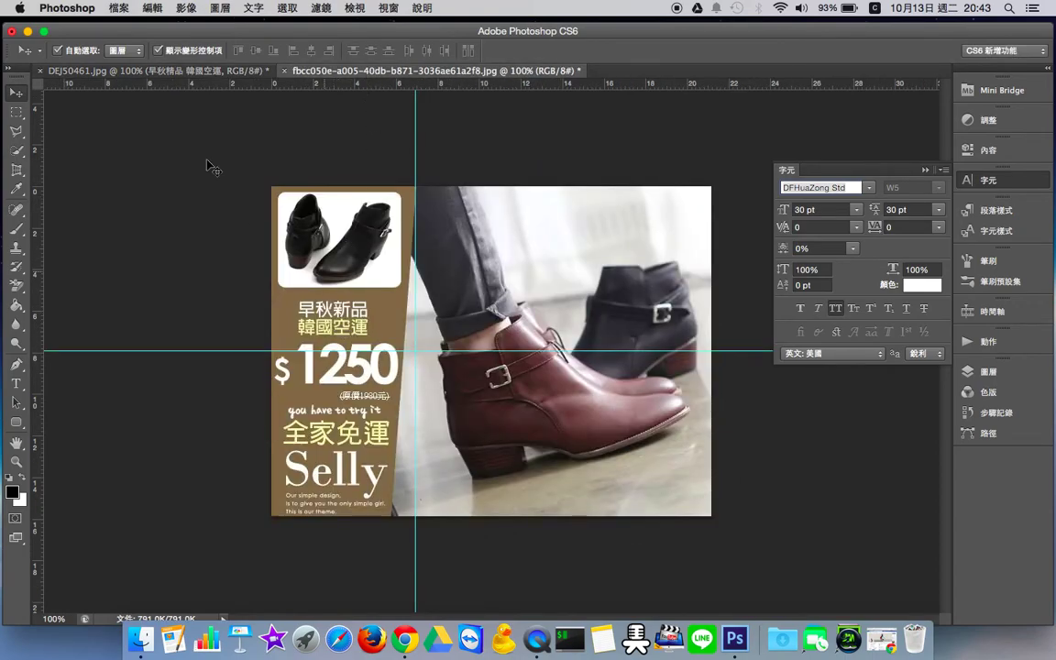
pyautogui.click(125, 70)
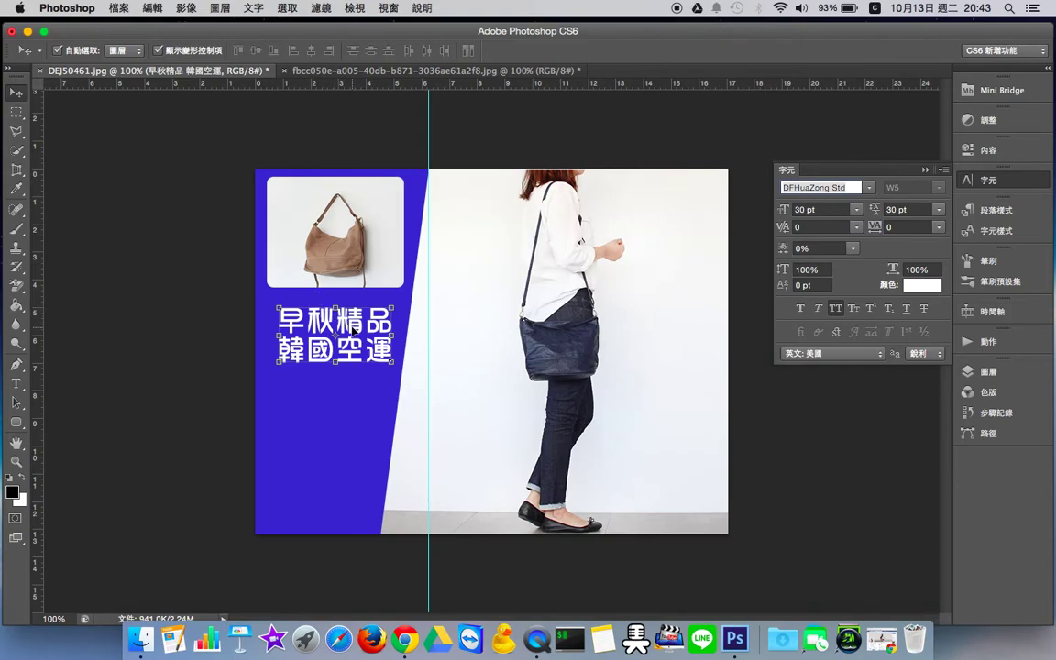
pyautogui.moveTo(394, 364); pyautogui.dragTo(358, 306)
pyautogui.click(478, 73)
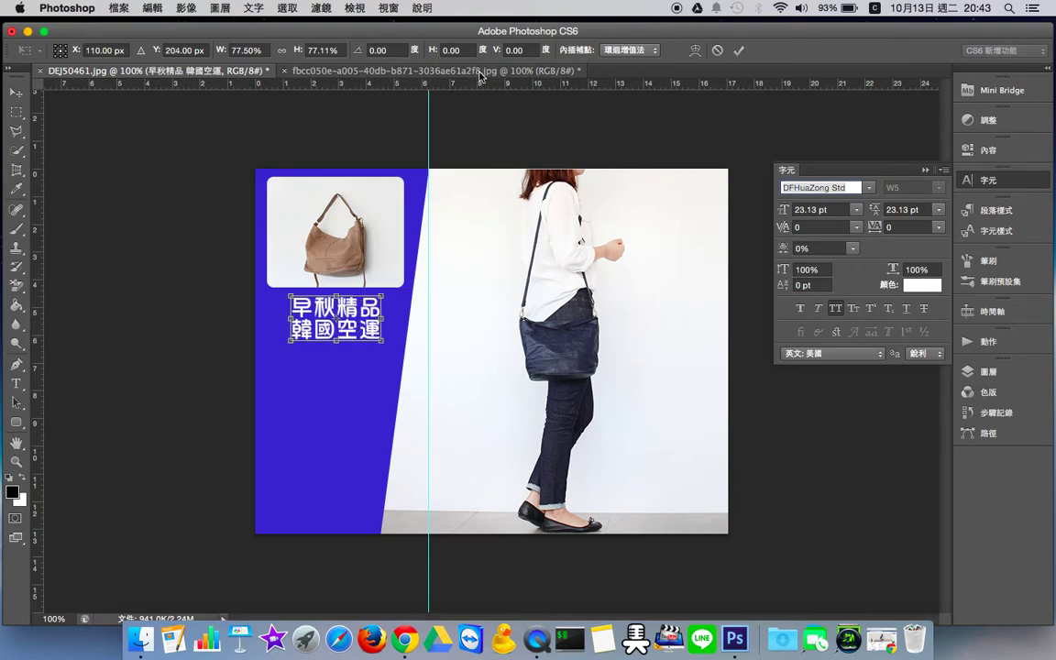
pyautogui.click(203, 71)
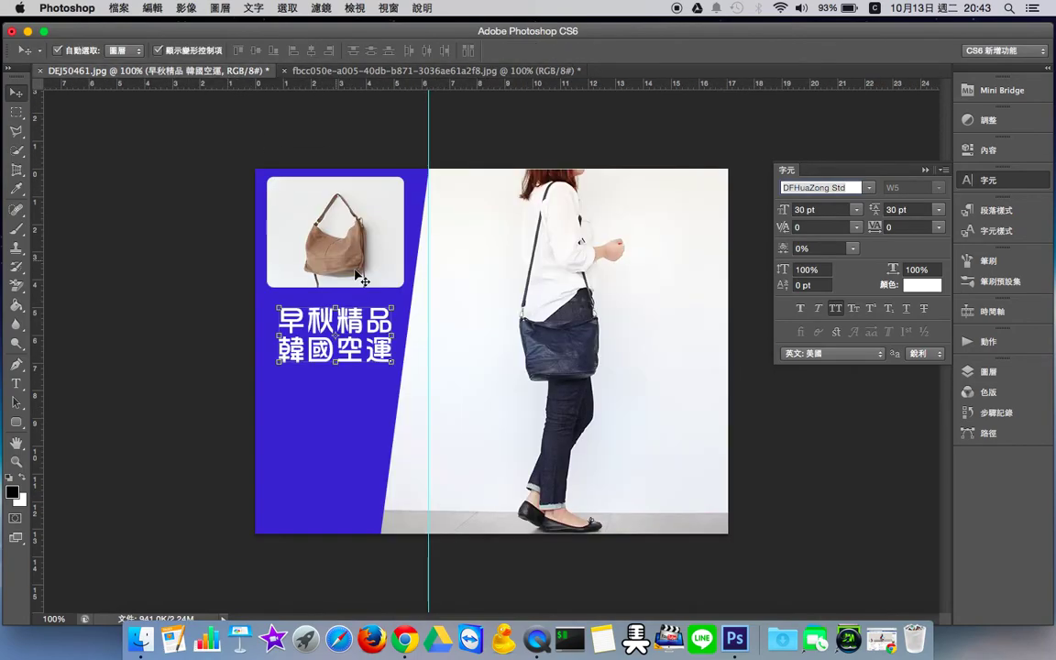
pyautogui.moveTo(391, 363); pyautogui.dragTo(365, 334)
pyautogui.click(738, 50)
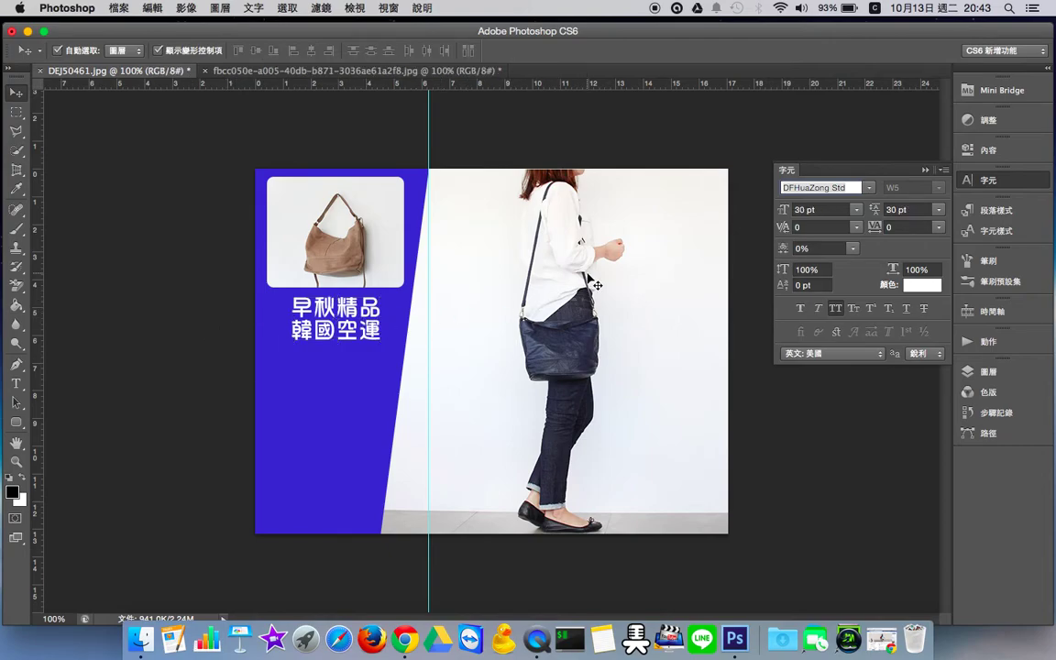
pyautogui.click(989, 373)
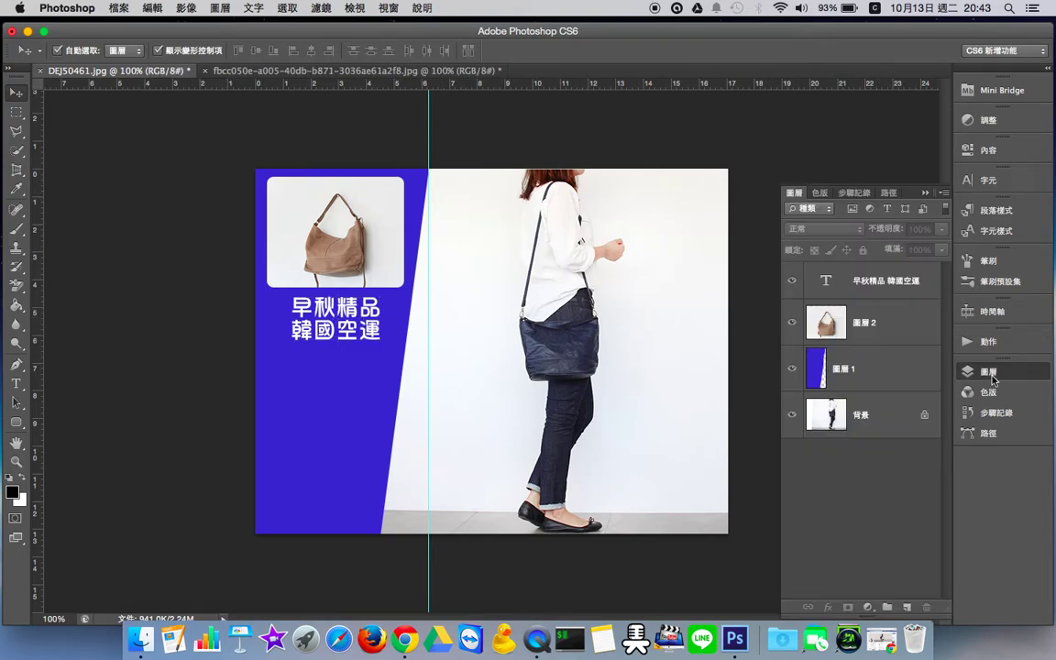
# Colour the line 韓國空運 pale yellow #f9fb66, commit, and view the boots ad.
pyautogui.click(834, 288)
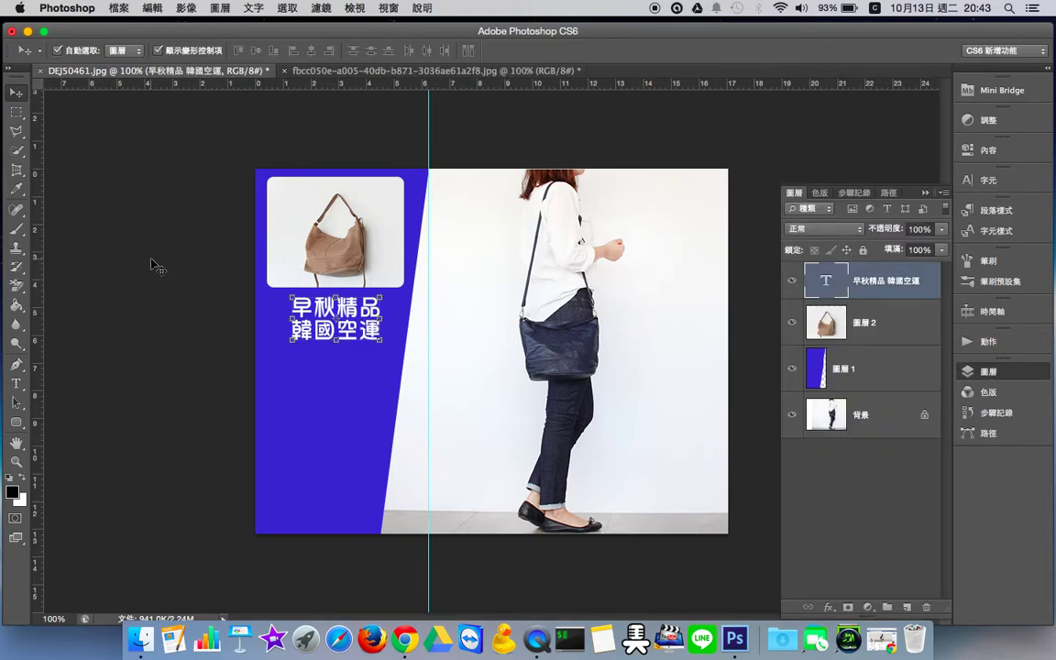
pyautogui.click(15, 383)
pyautogui.moveTo(287, 339); pyautogui.dragTo(400, 329)
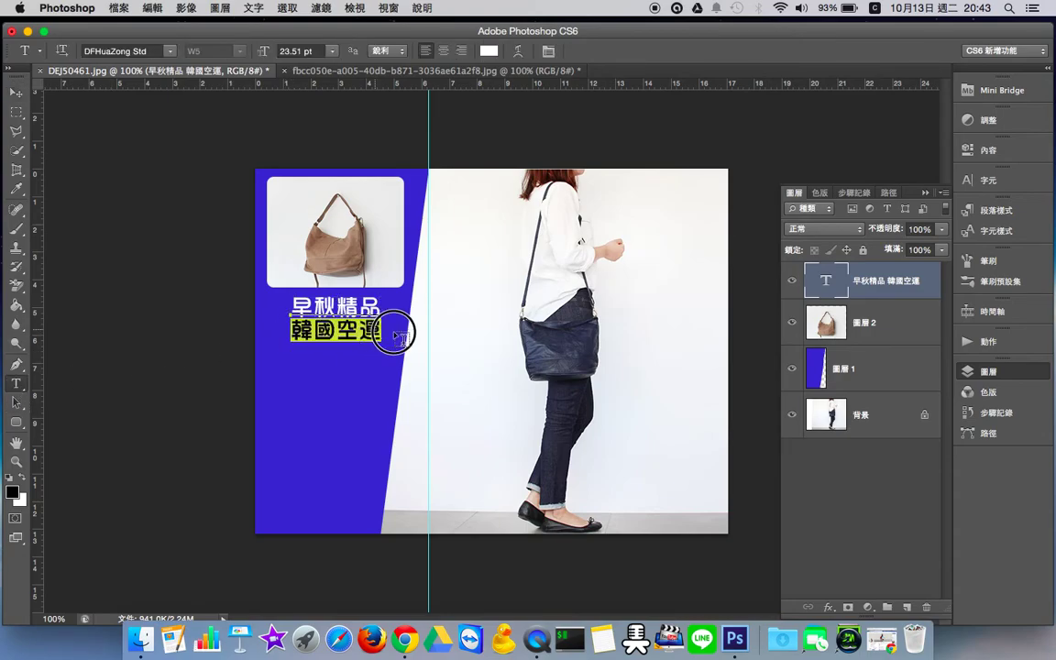
pyautogui.click(488, 51)
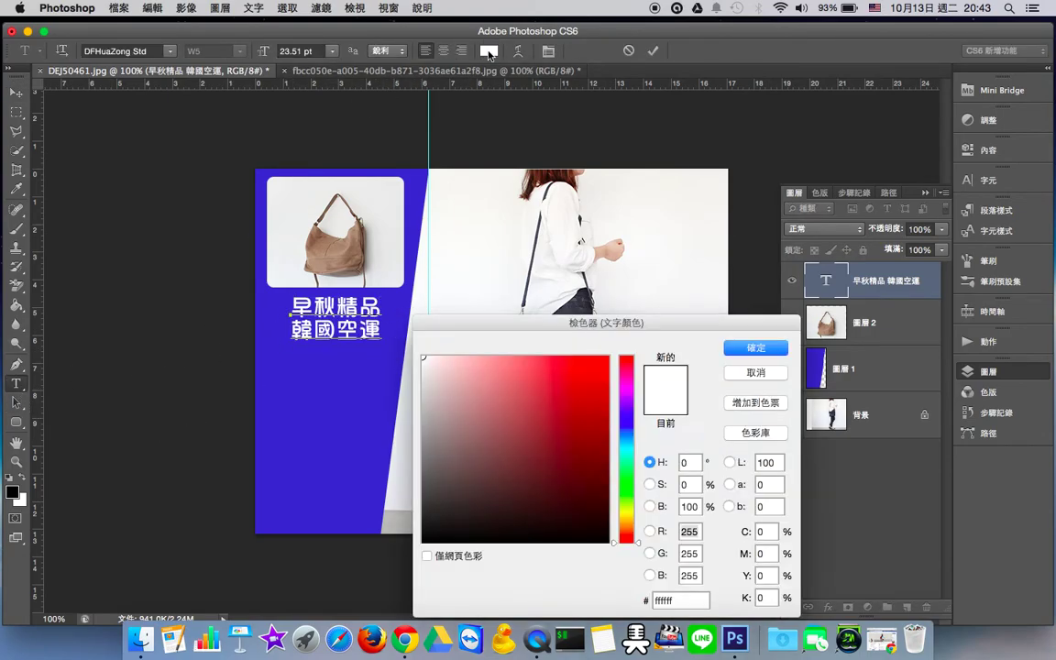
pyautogui.moveTo(630, 525); pyautogui.dragTo(628, 514)
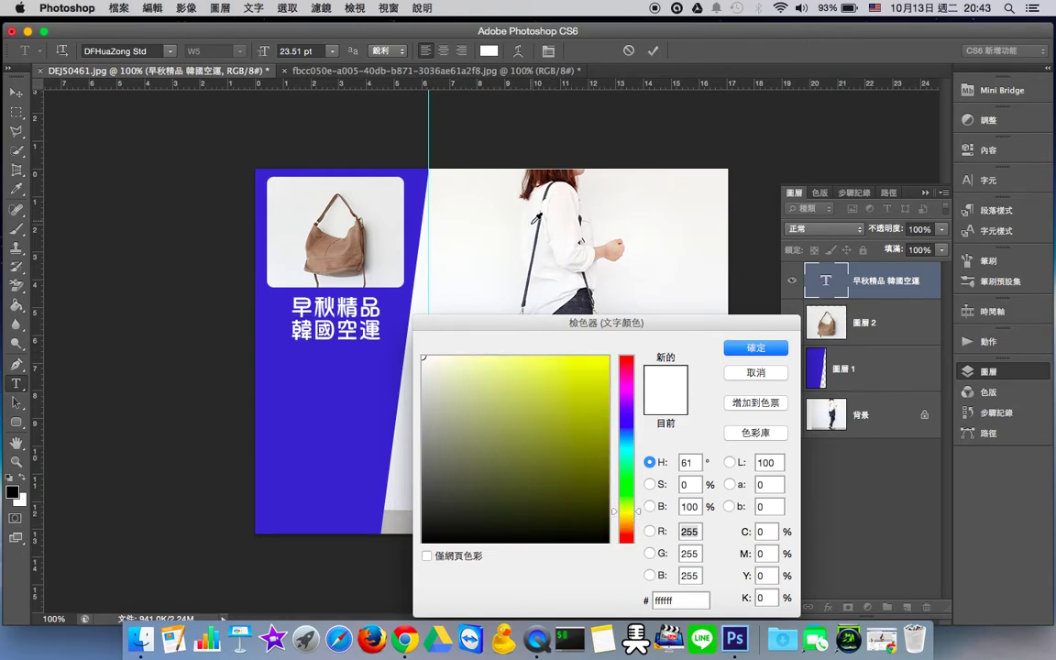
pyautogui.moveTo(486, 361)
pyautogui.mouseDown()
pyautogui.moveTo(562, 372)
pyautogui.moveTo(543, 357)
pyautogui.mouseUp()
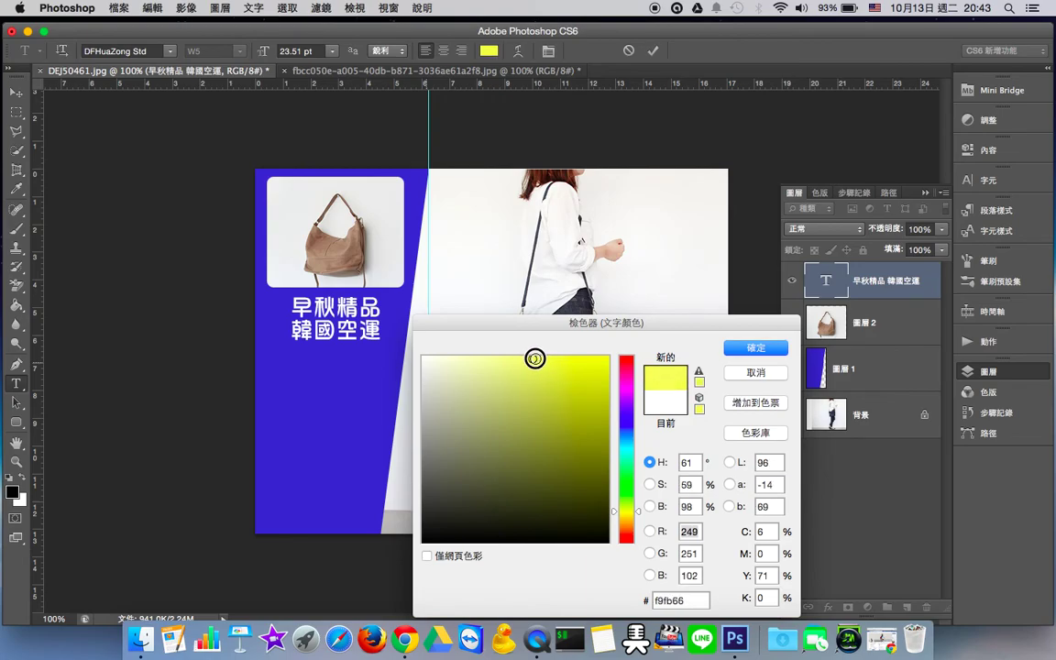
pyautogui.click(746, 349)
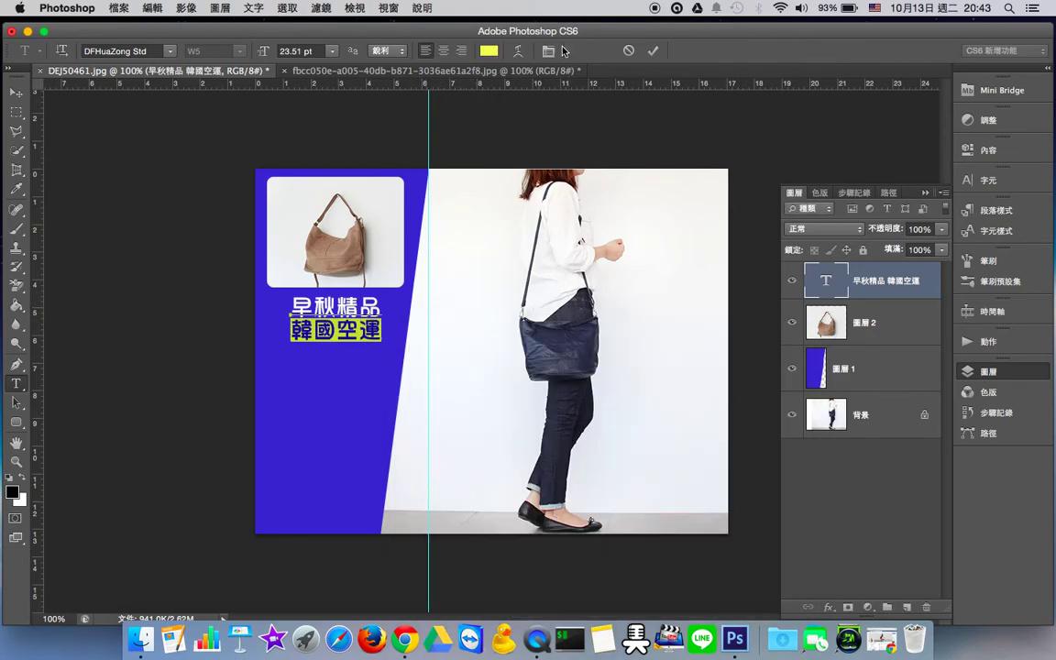
pyautogui.click(516, 239)
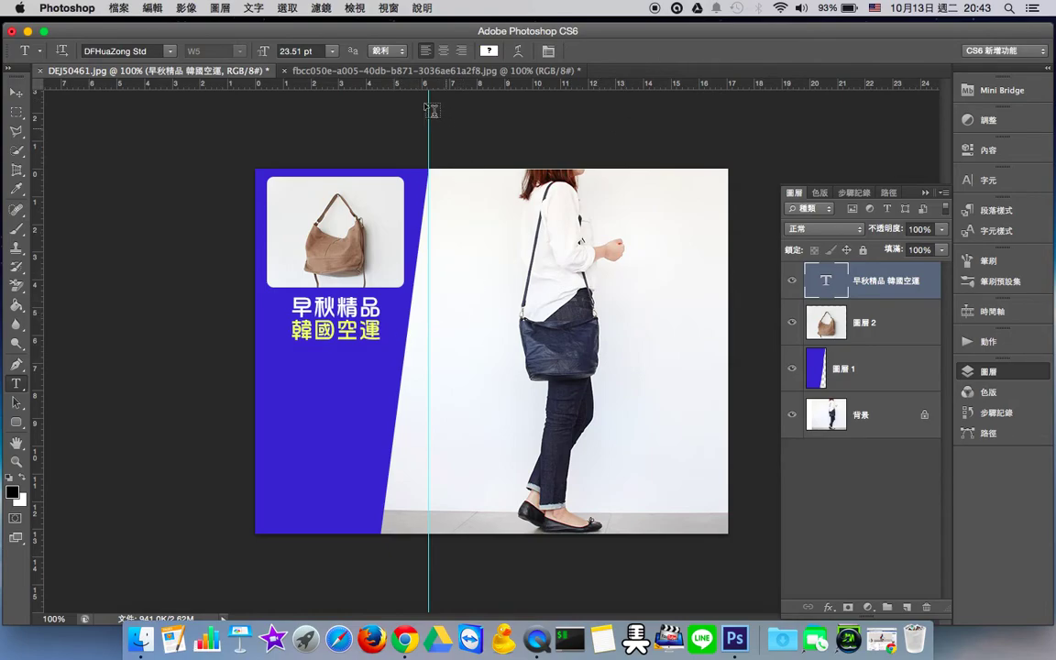
pyautogui.click(397, 72)
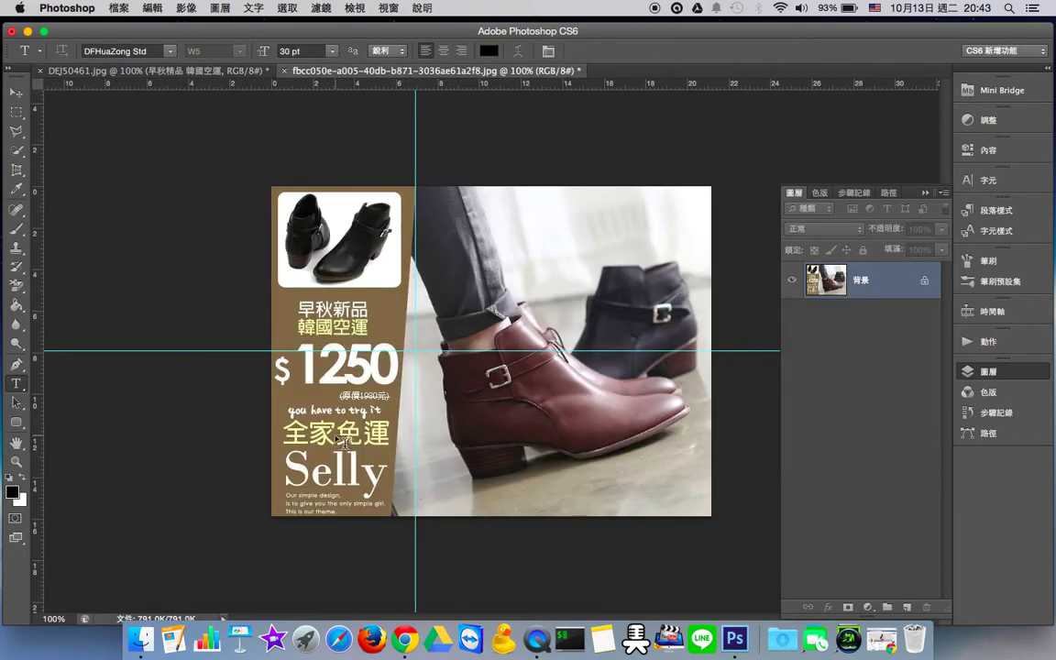
# In the bag ad, type a '$' below the headline and pick white as its colour.
pyautogui.click(209, 72)
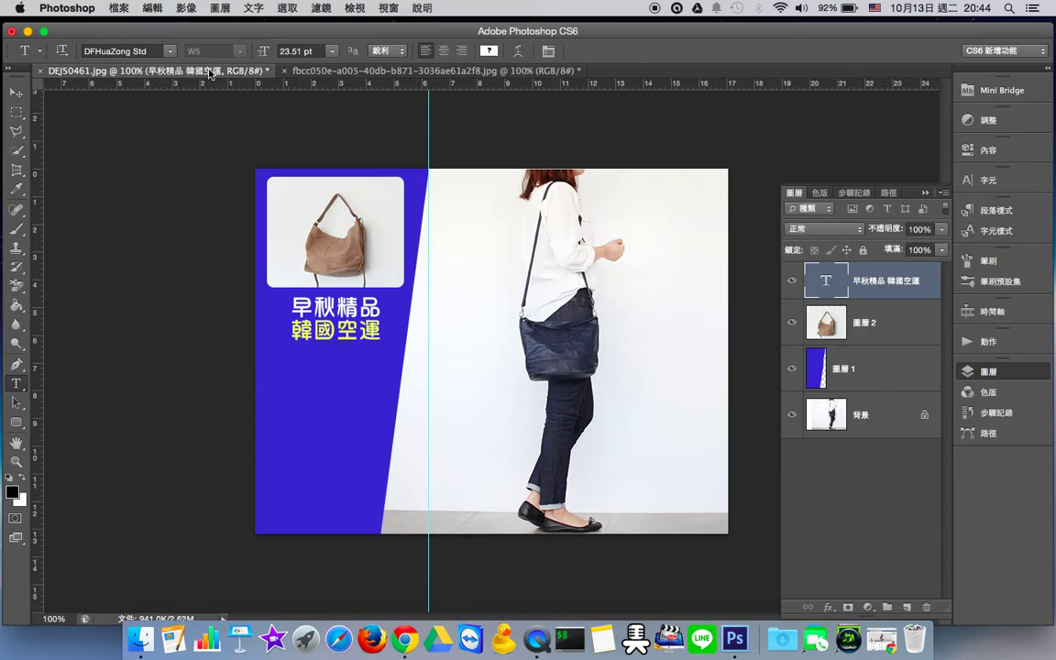
pyautogui.click(285, 382)
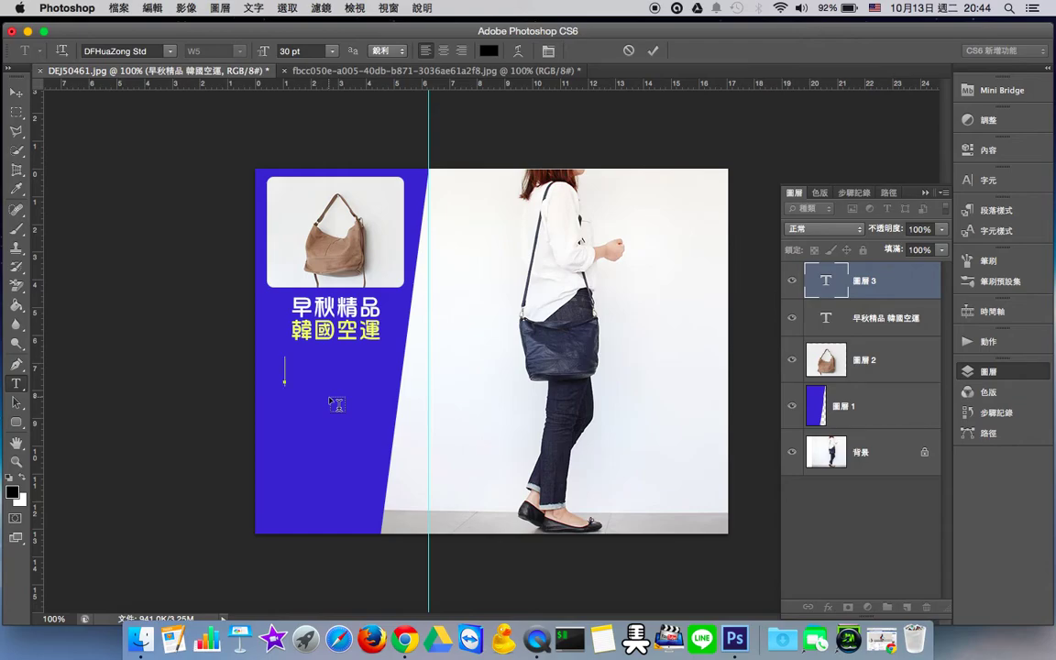
pyautogui.write('$')
pyautogui.moveTo(317, 368); pyautogui.dragTo(279, 371)
pyautogui.click(490, 51)
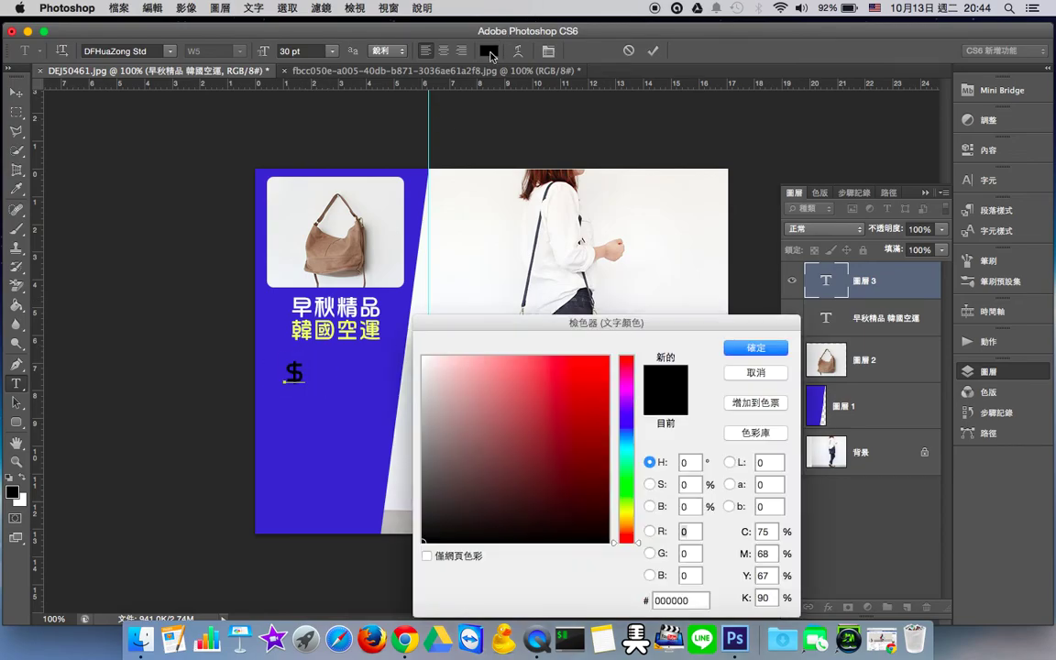
pyautogui.click(423, 358)
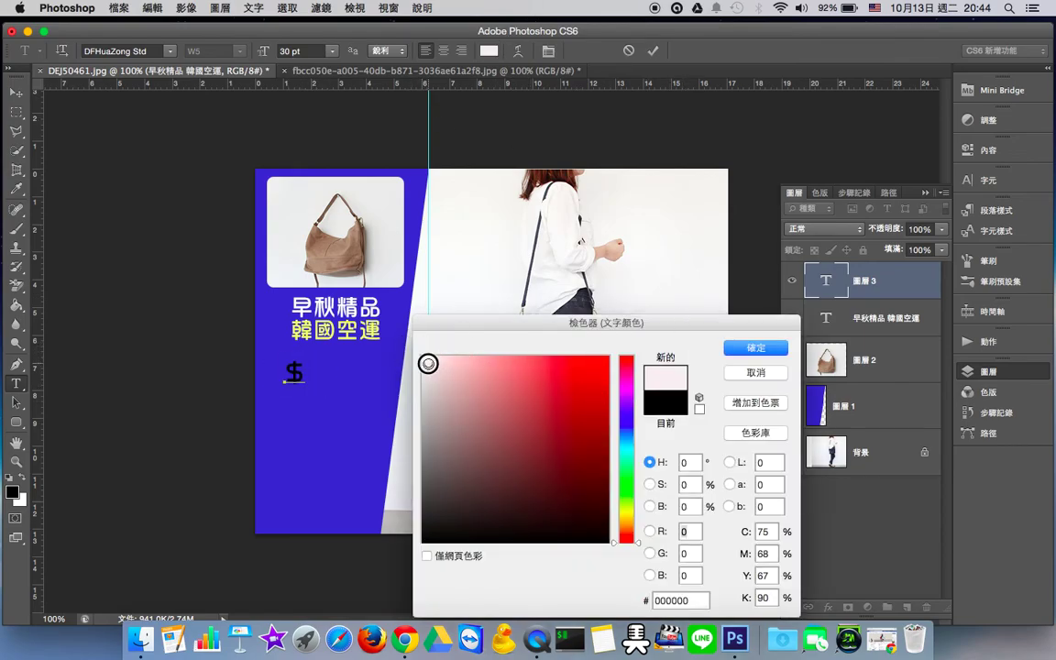
# Apply white, type 1980 after the $, and try the digits at 60, 48 and 36 pt.
pyautogui.click(759, 348)
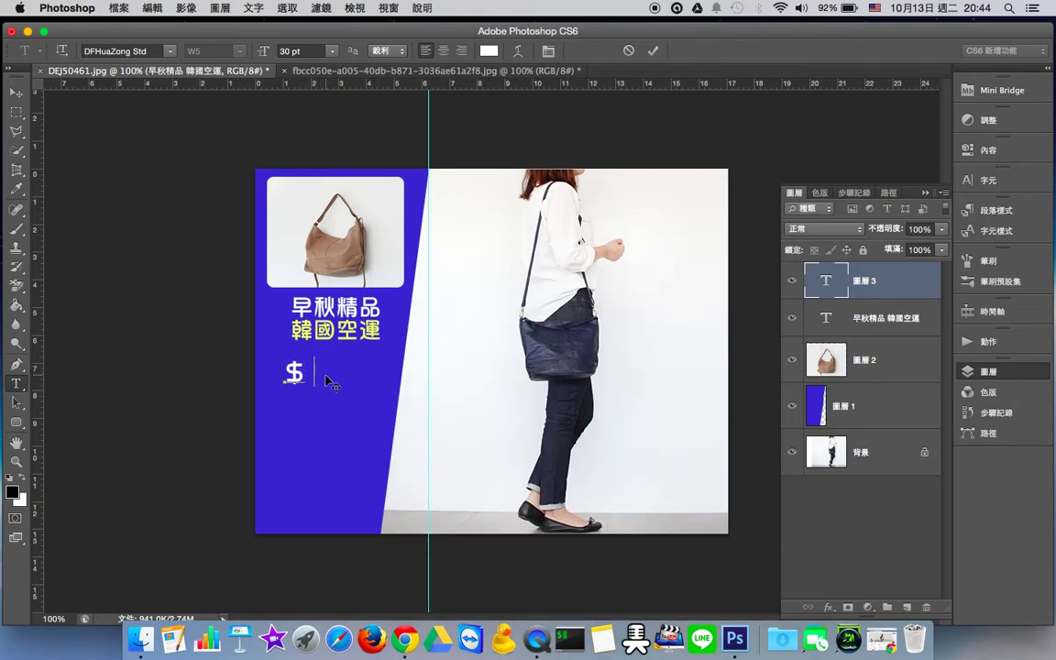
pyautogui.write('198')
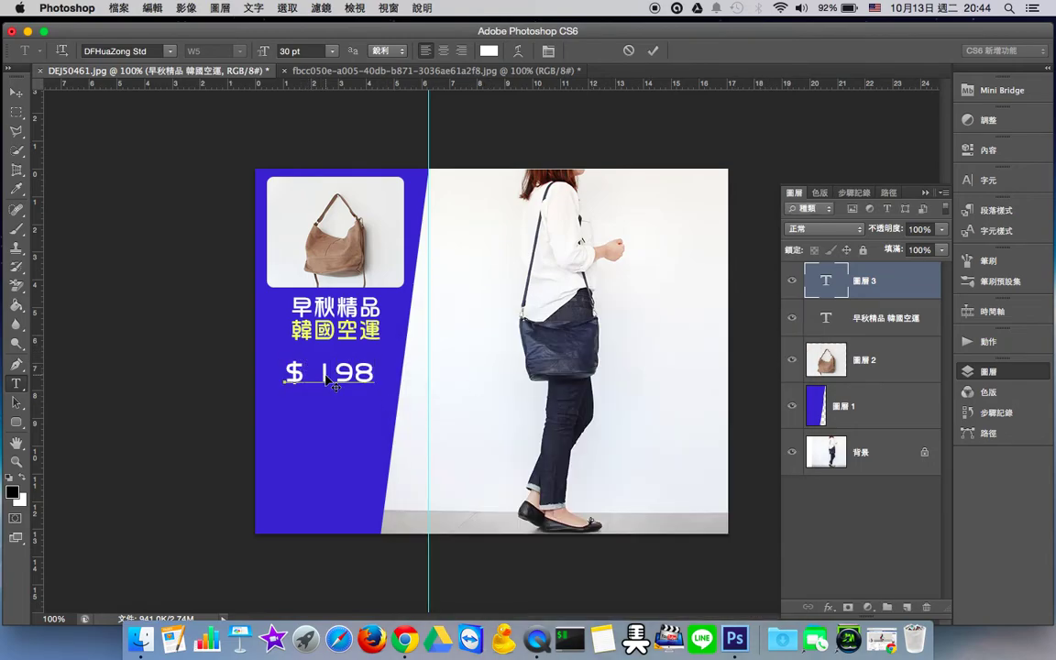
pyautogui.write('0')
pyautogui.moveTo(314, 372); pyautogui.dragTo(394, 373)
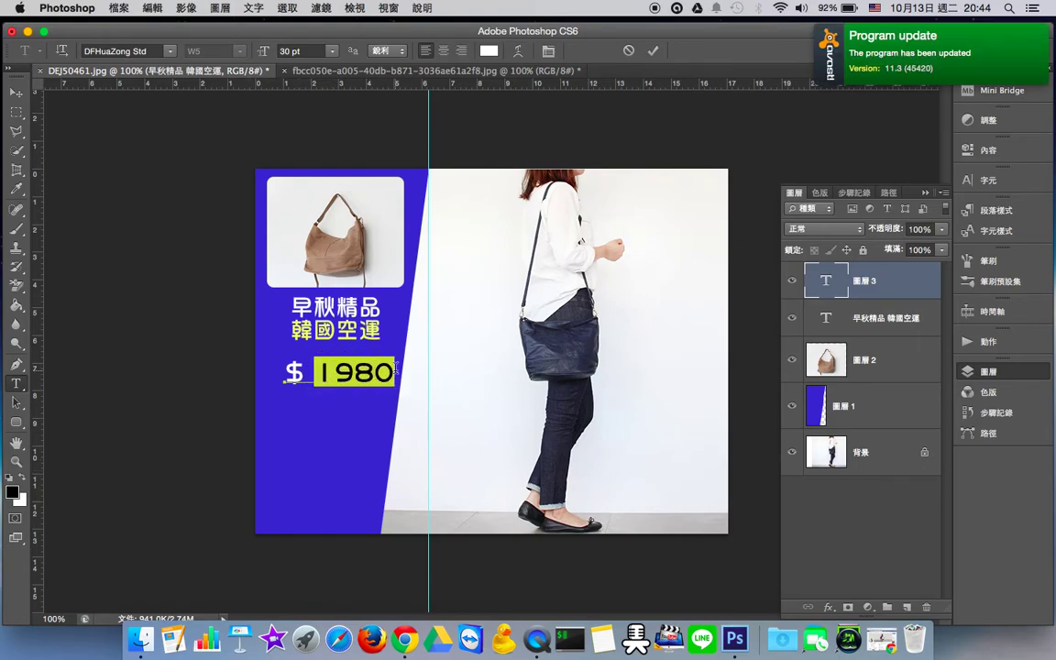
pyautogui.click(332, 54)
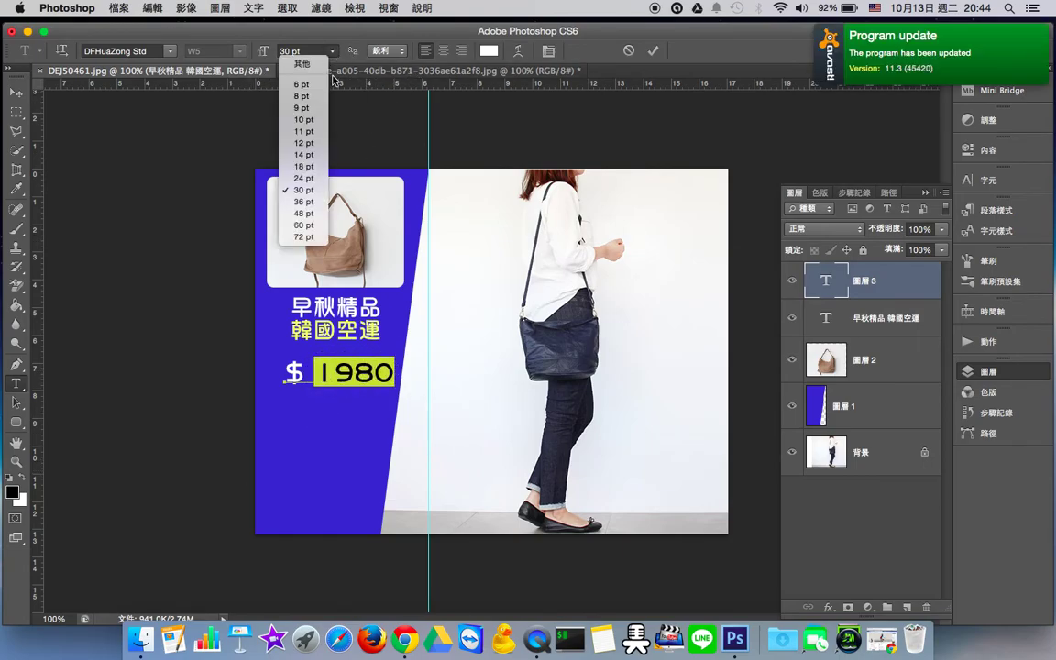
pyautogui.click(302, 226)
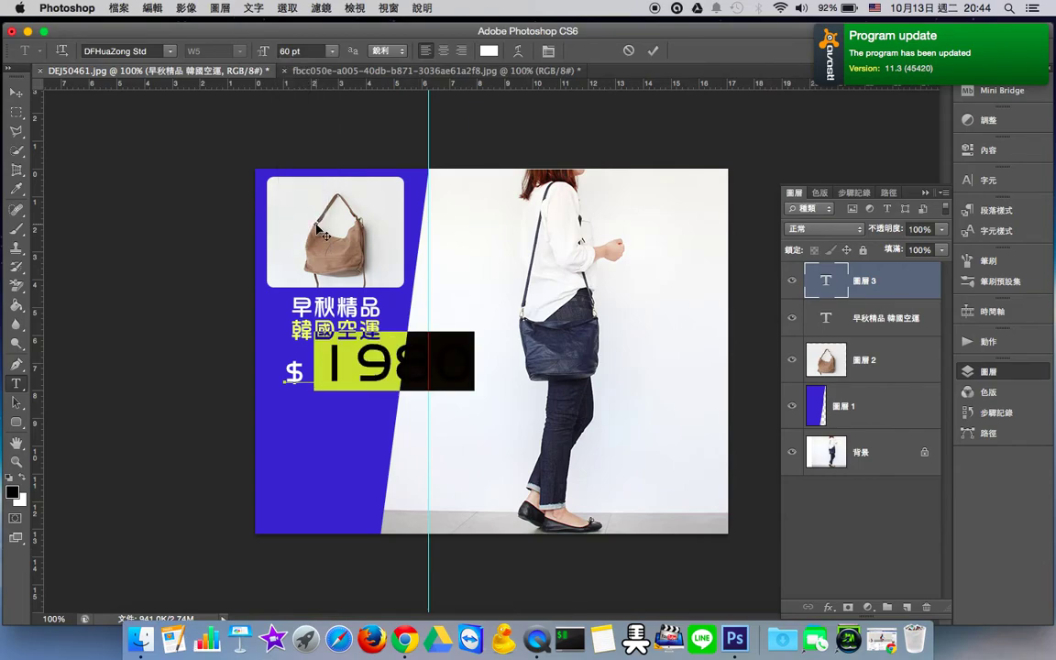
pyautogui.click(333, 51)
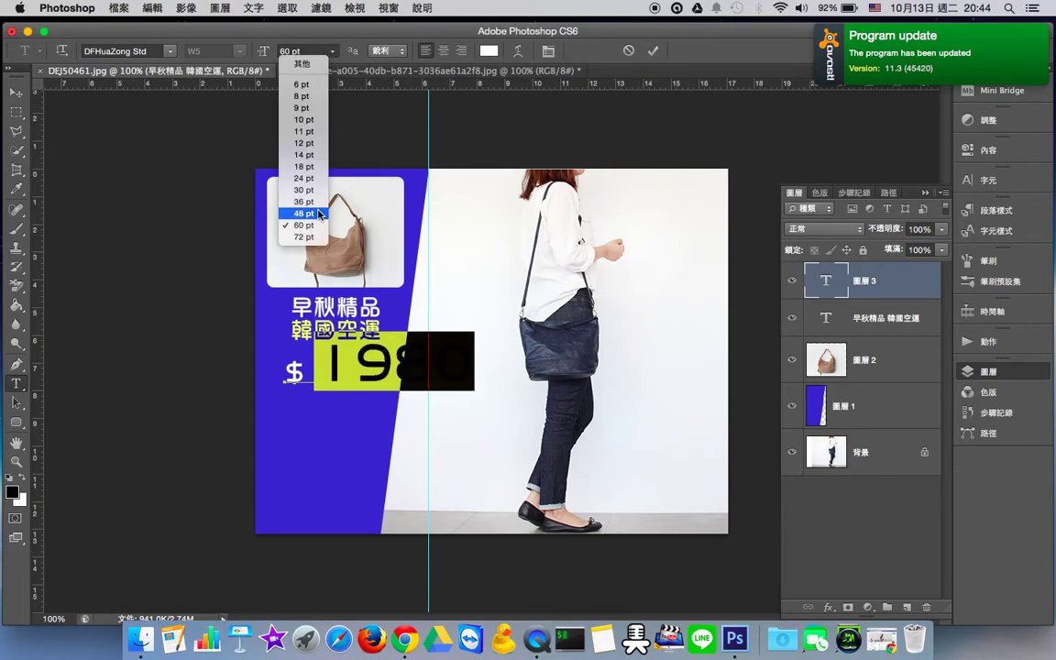
pyautogui.click(316, 213)
pyautogui.click(300, 50)
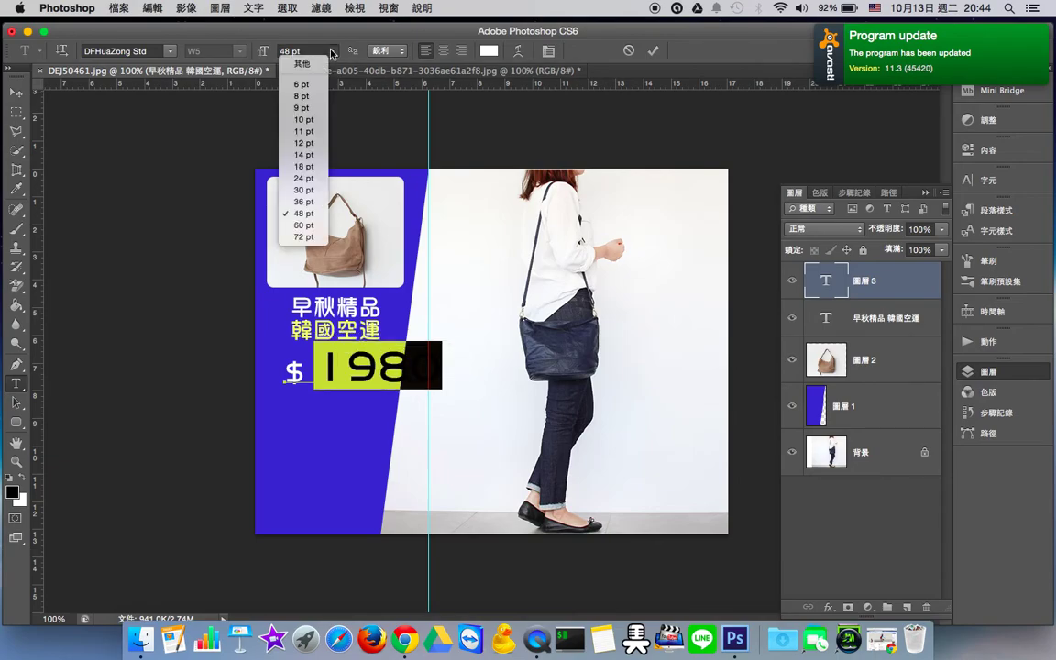
pyautogui.click(304, 202)
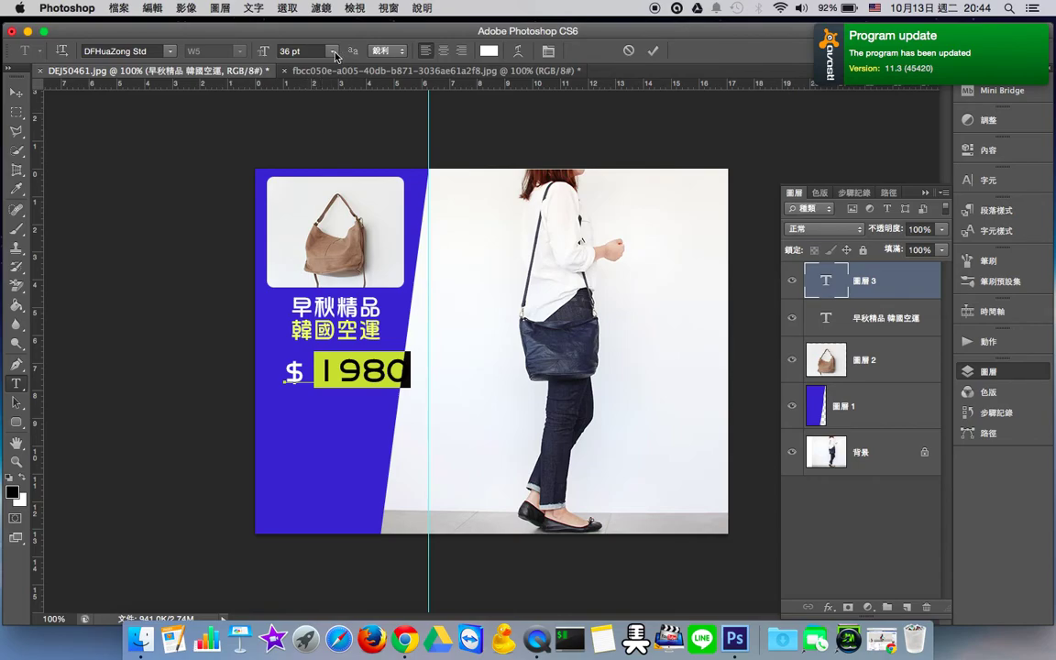
# Remove the space after $, set the 1980 digits to 40 pt, and commit the text.
pyautogui.click(315, 375)
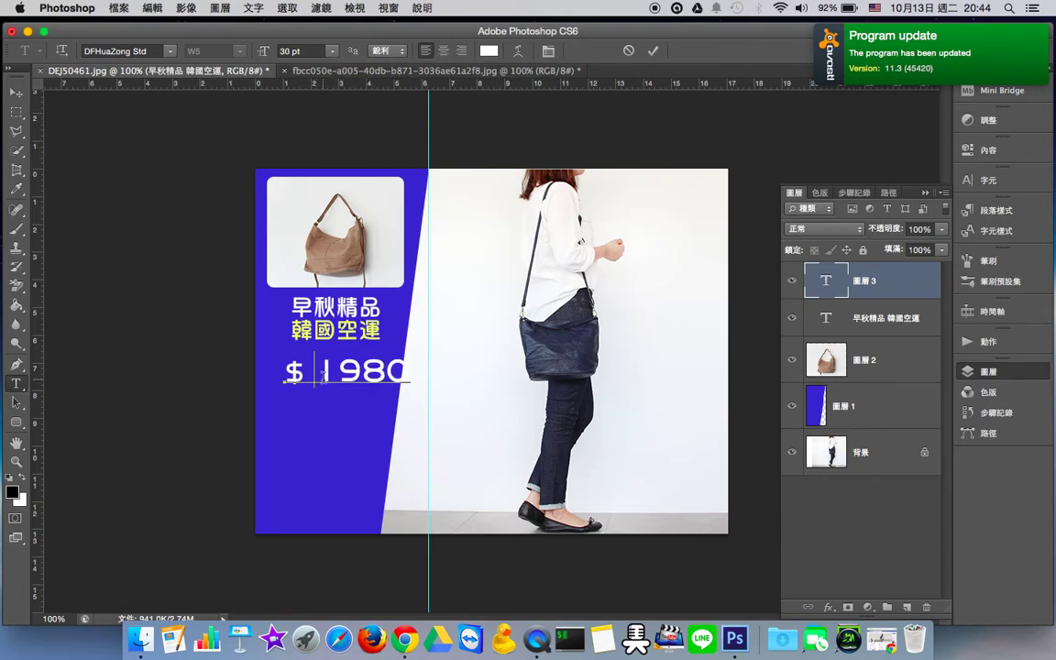
pyautogui.press('BackSpace')
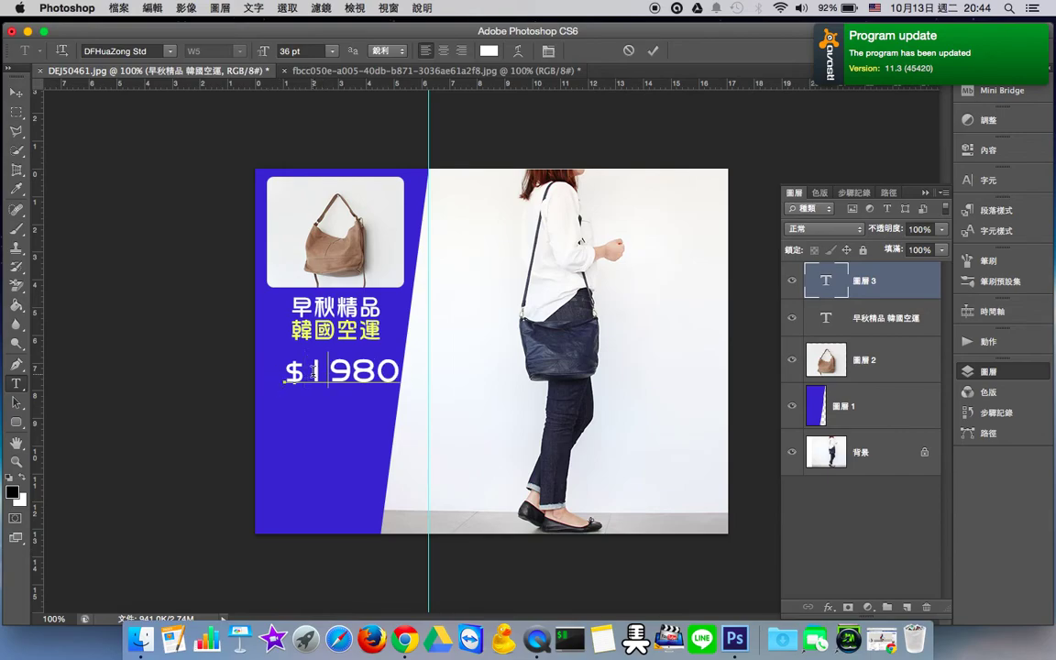
pyautogui.moveTo(305, 372); pyautogui.dragTo(391, 373)
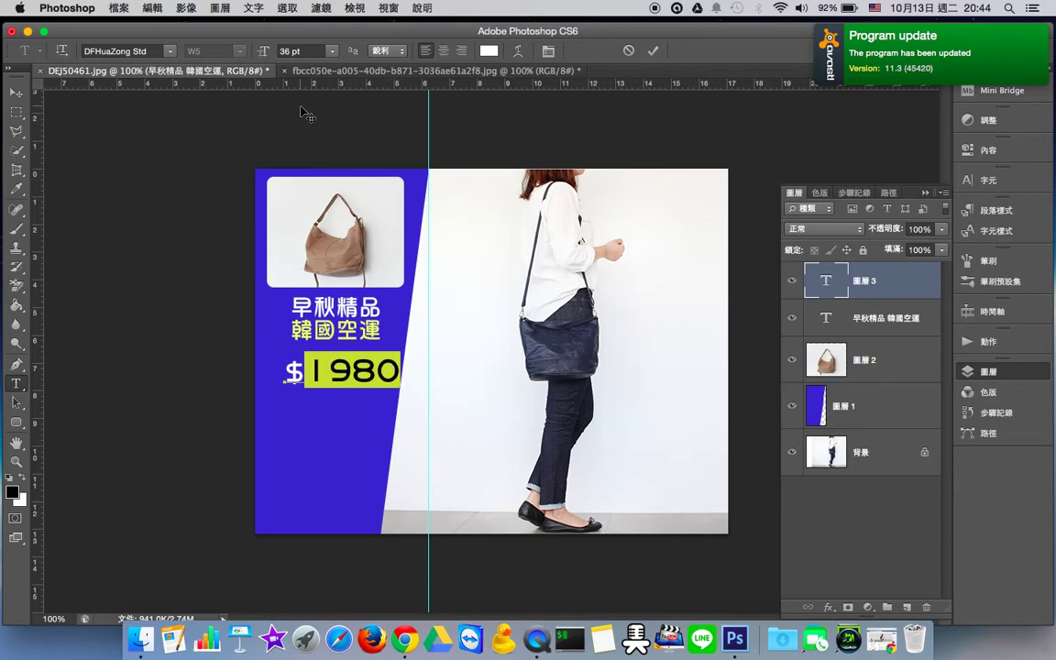
pyautogui.click(308, 52)
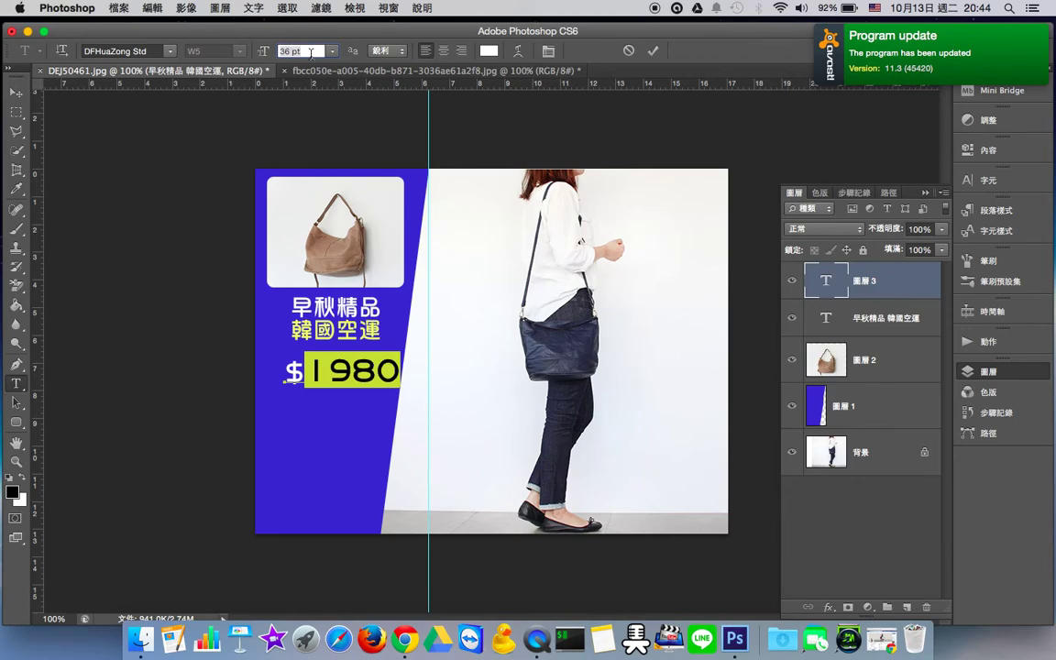
pyautogui.write('40')
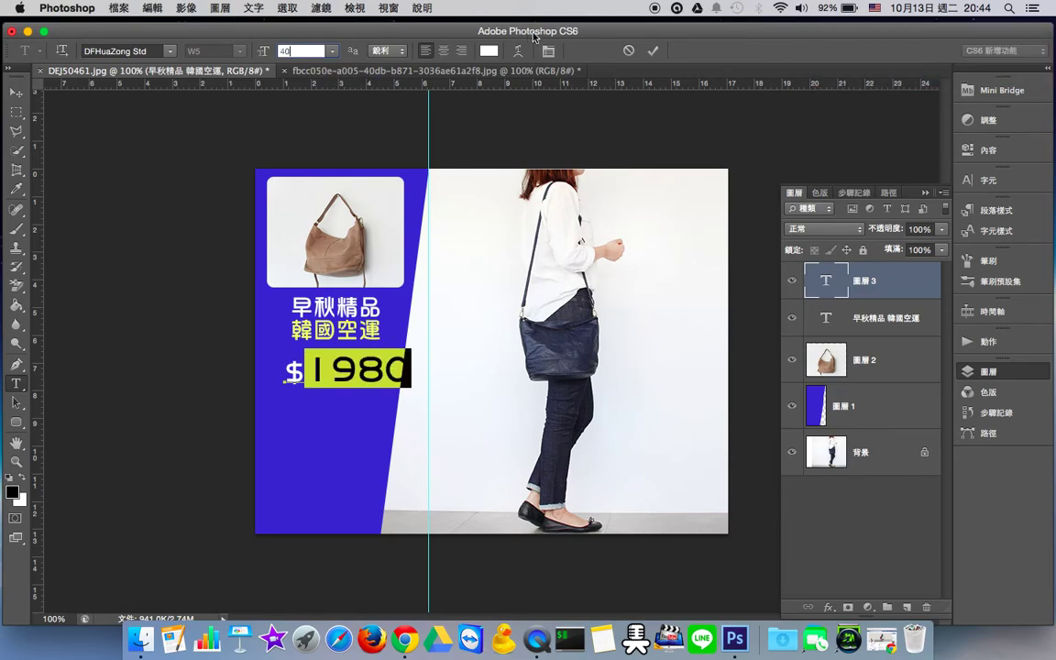
pyautogui.click(654, 53)
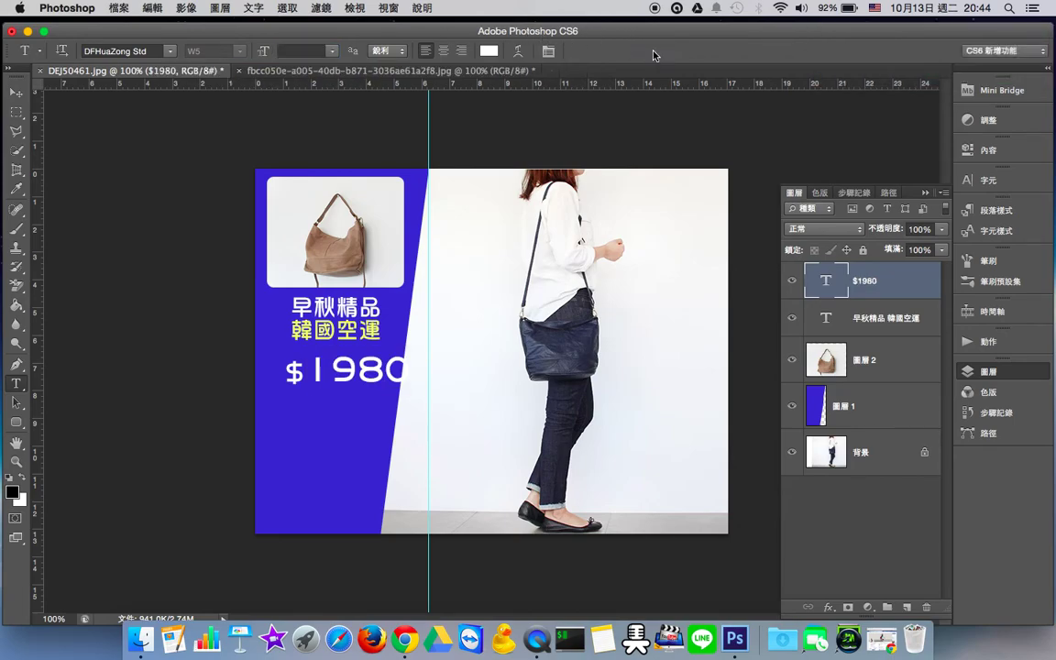
# Move the $1980 price up-left under the headline and stretch it to about 115% height.
pyautogui.click(17, 95)
pyautogui.moveTo(318, 383); pyautogui.dragTo(349, 381)
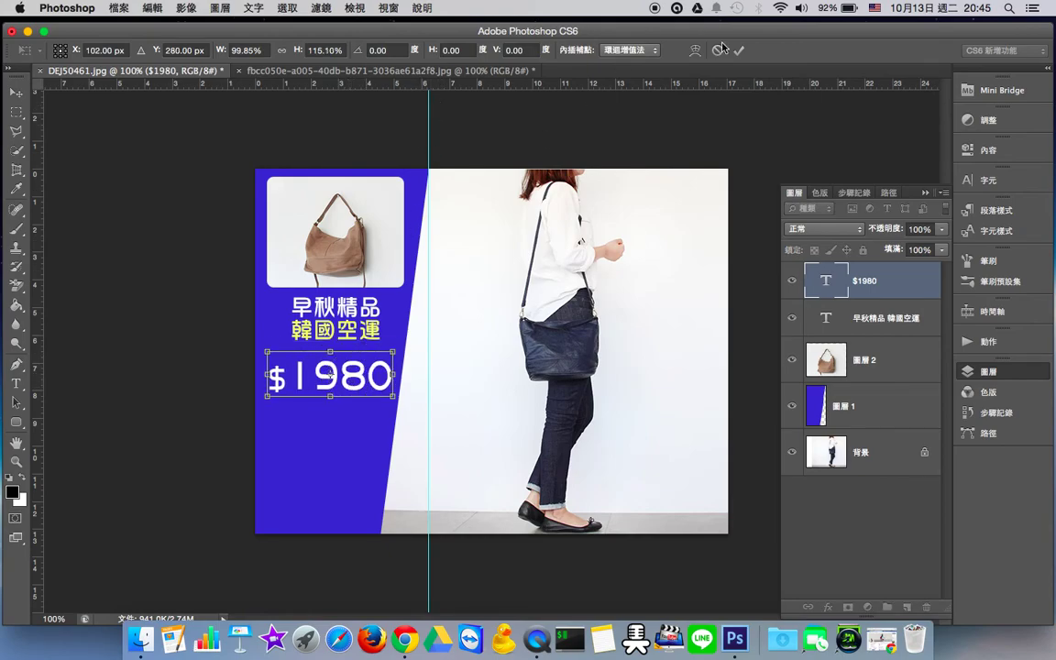
pyautogui.press('Return')
# Compare with the boots ad reference, then select the $1980 price layer in the bag ad.
pyautogui.click(483, 73)
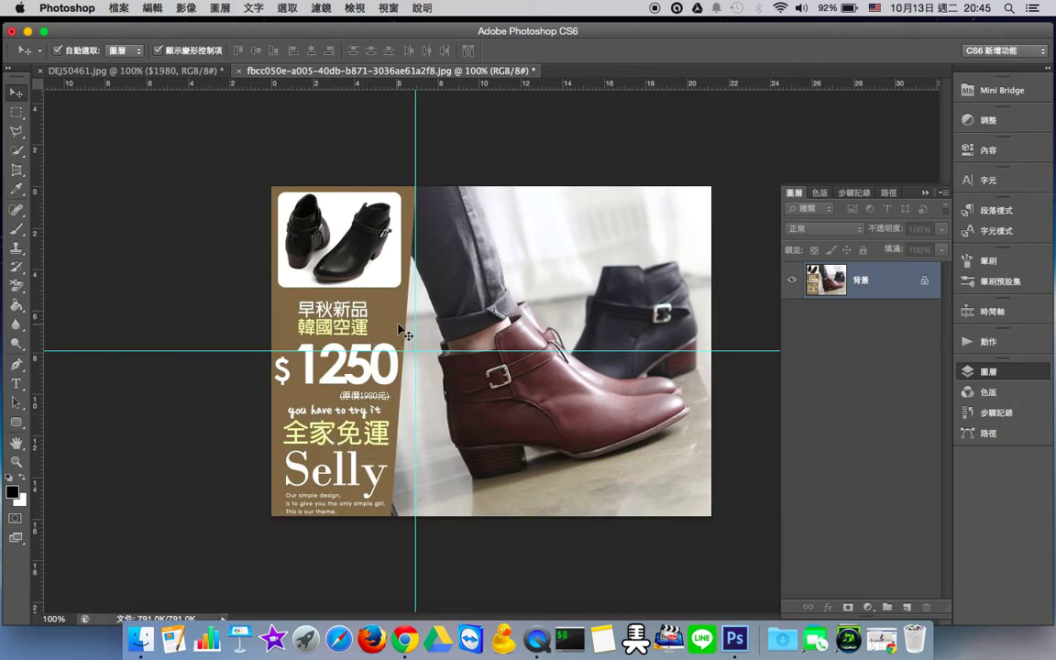
pyautogui.click(198, 75)
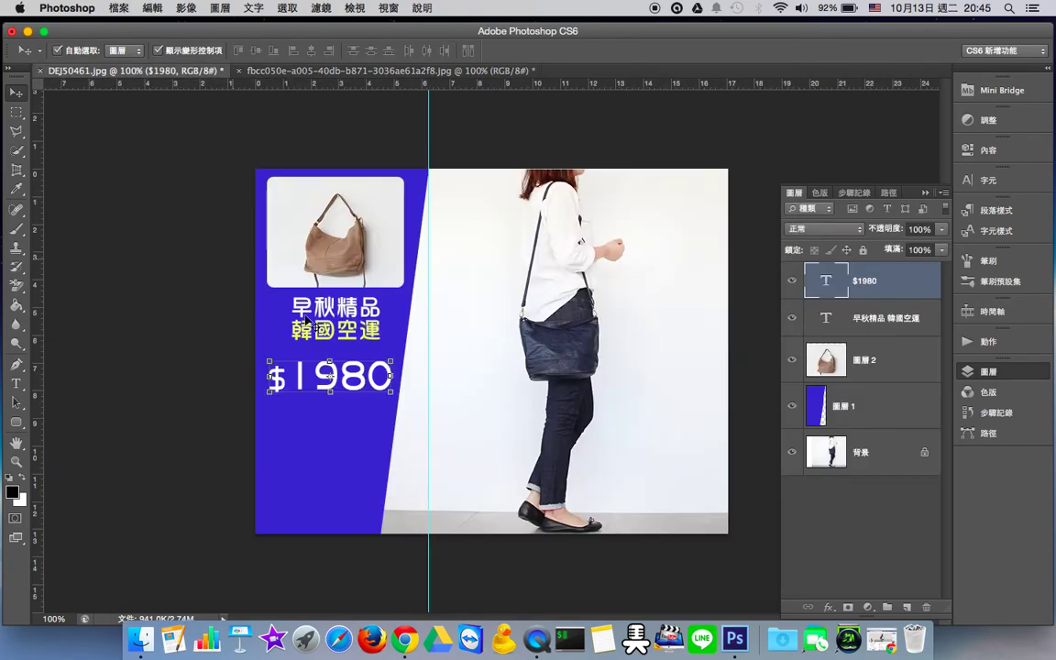
pyautogui.click(306, 454)
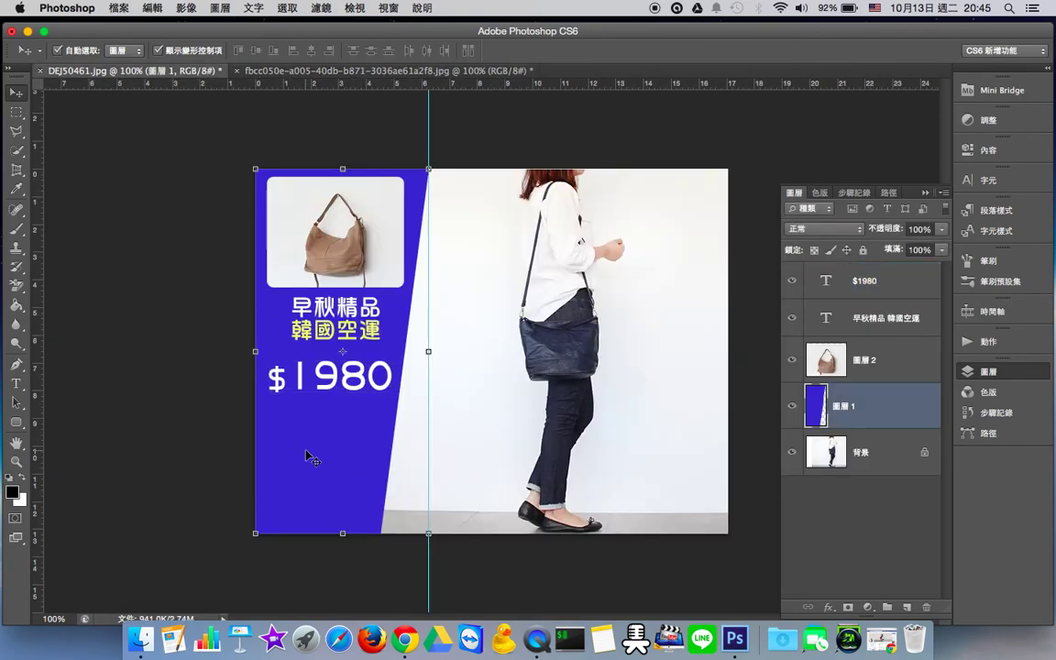
pyautogui.click(874, 281)
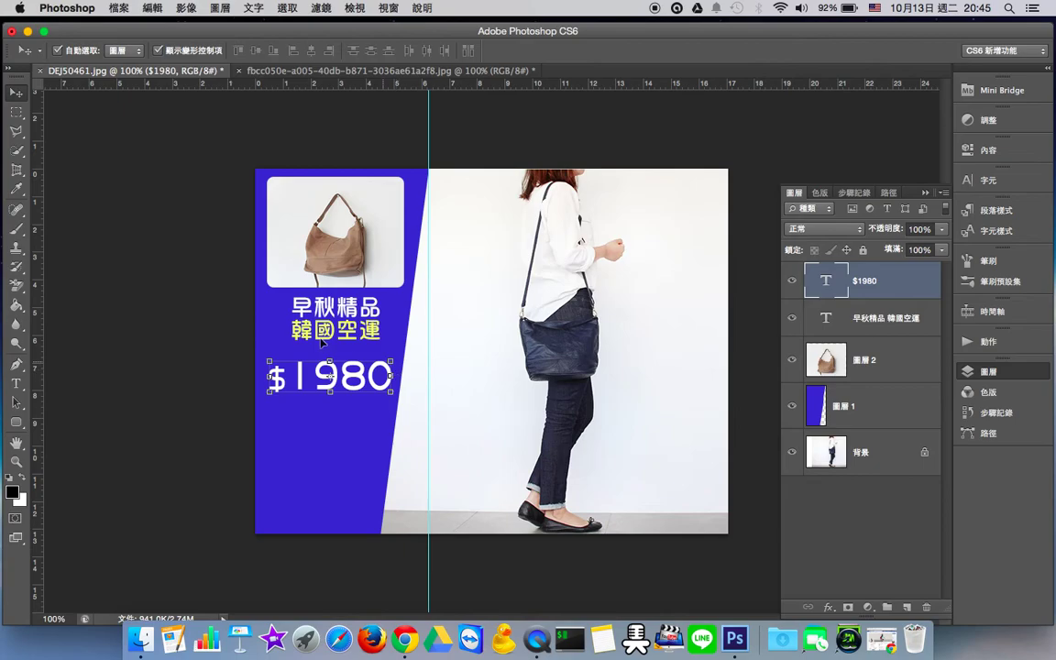
# Type and commit 'NEW ARRIVW' on the blue panel beneath the $1980 price.
pyautogui.click(16, 383)
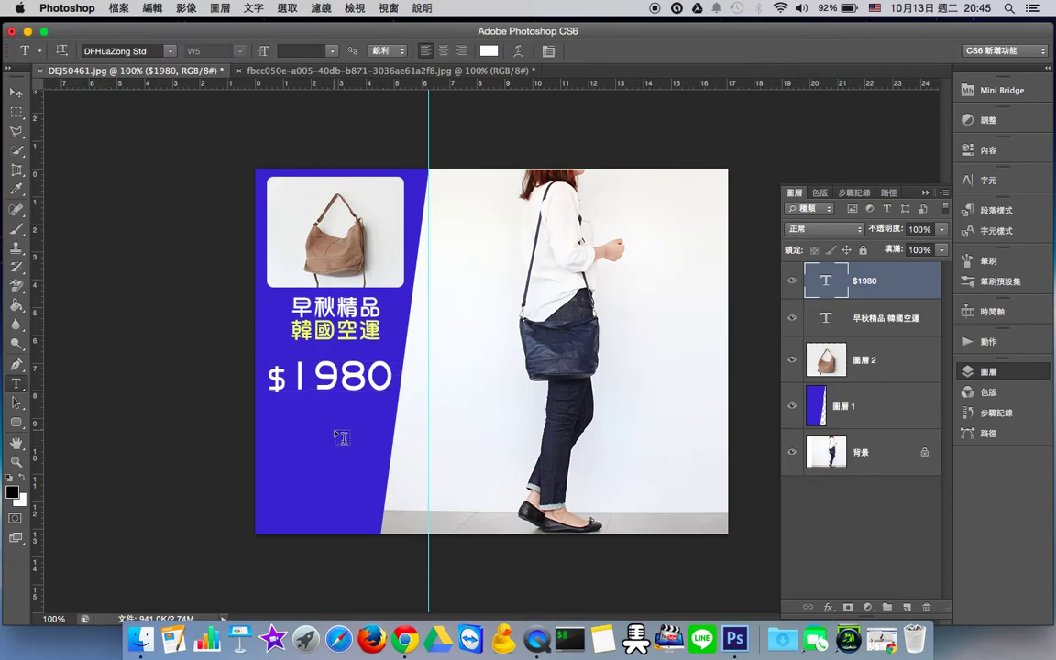
pyautogui.click(333, 427)
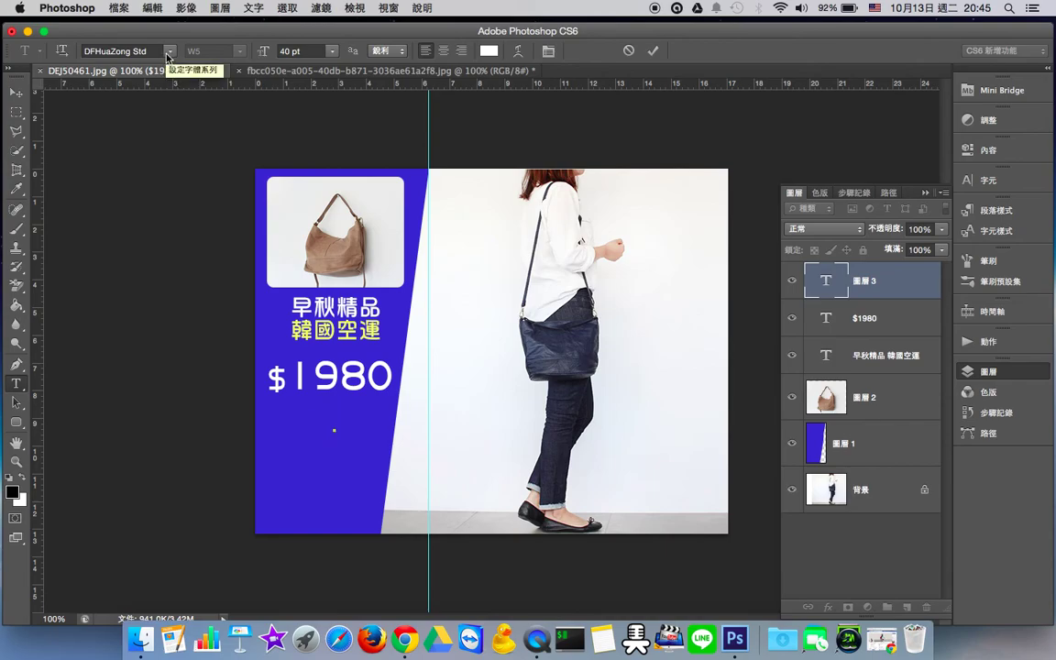
pyautogui.click(351, 71)
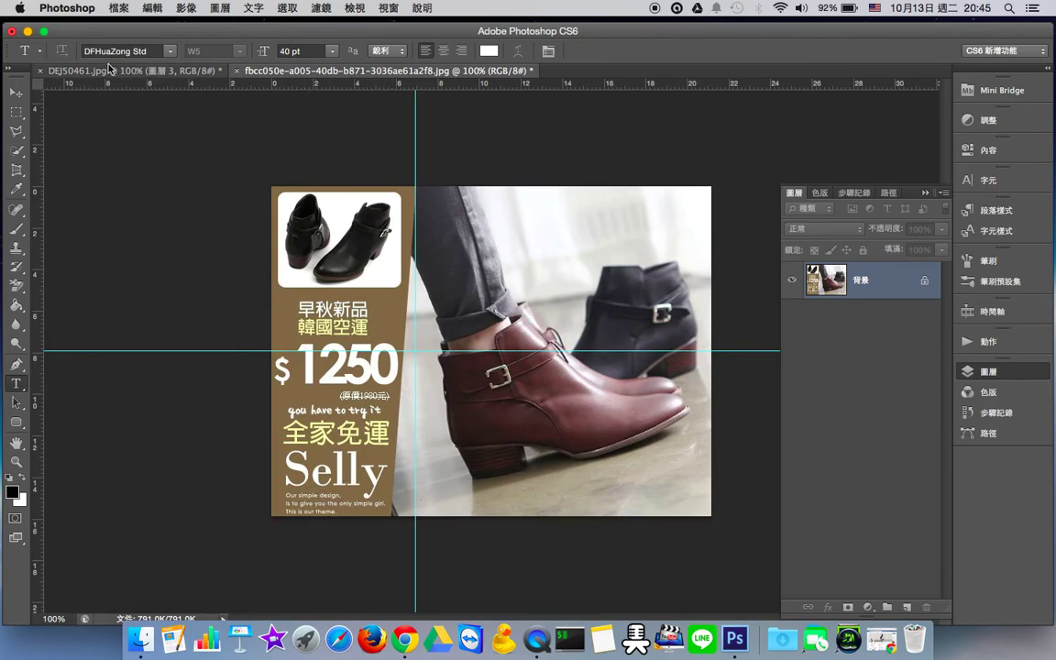
pyautogui.click(135, 72)
pyautogui.click(337, 446)
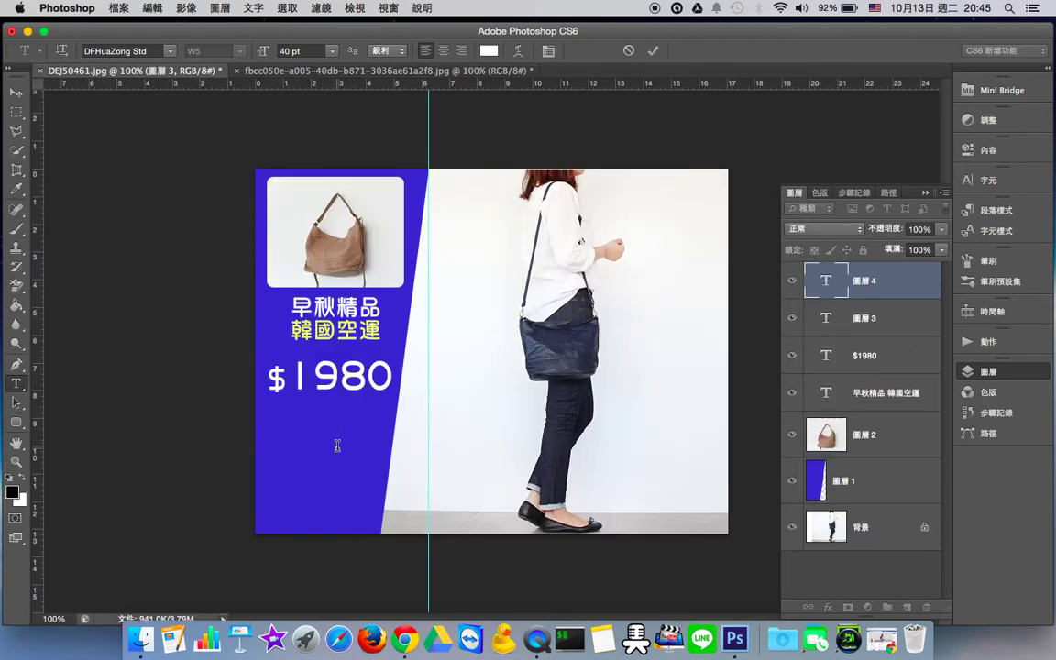
pyautogui.write('NEW A')
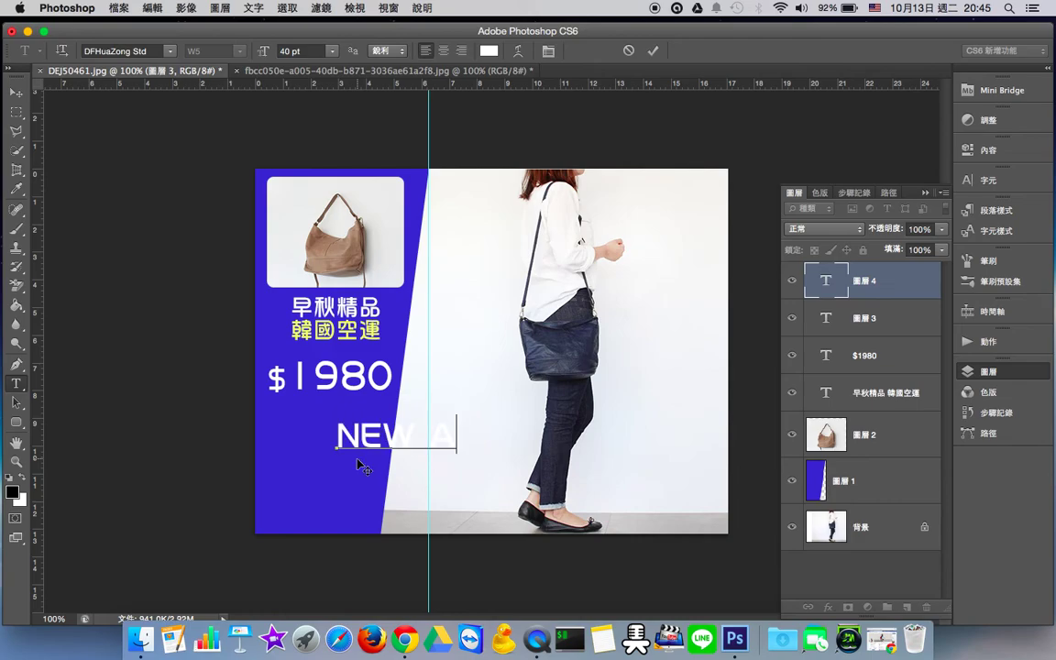
pyautogui.write('RRIV')
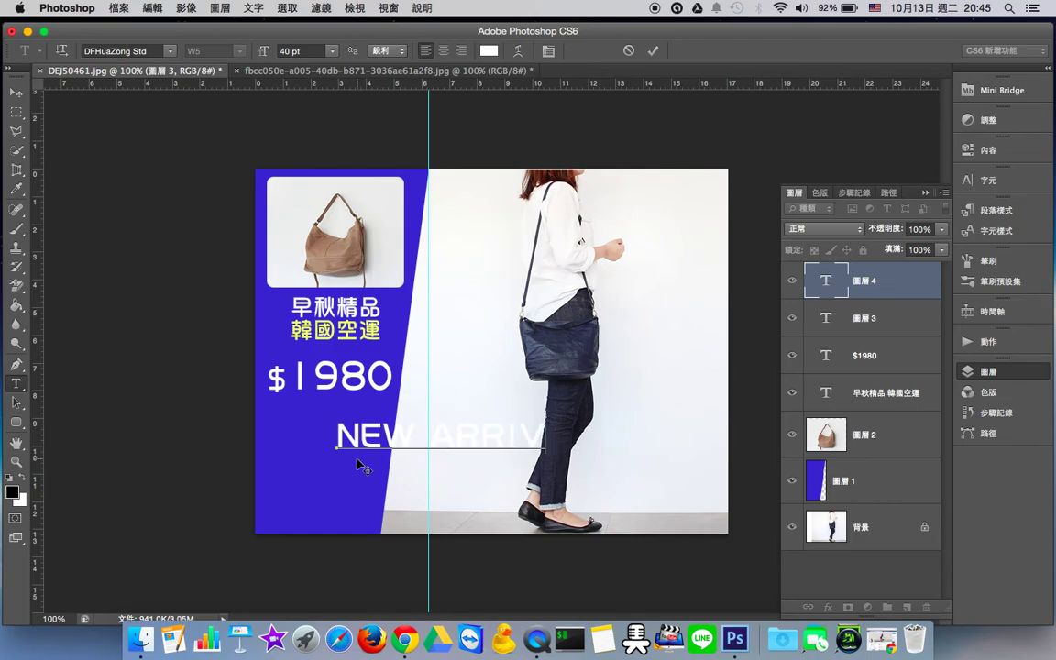
pyautogui.write('W')
pyautogui.hotkey('ctrl', 'a')
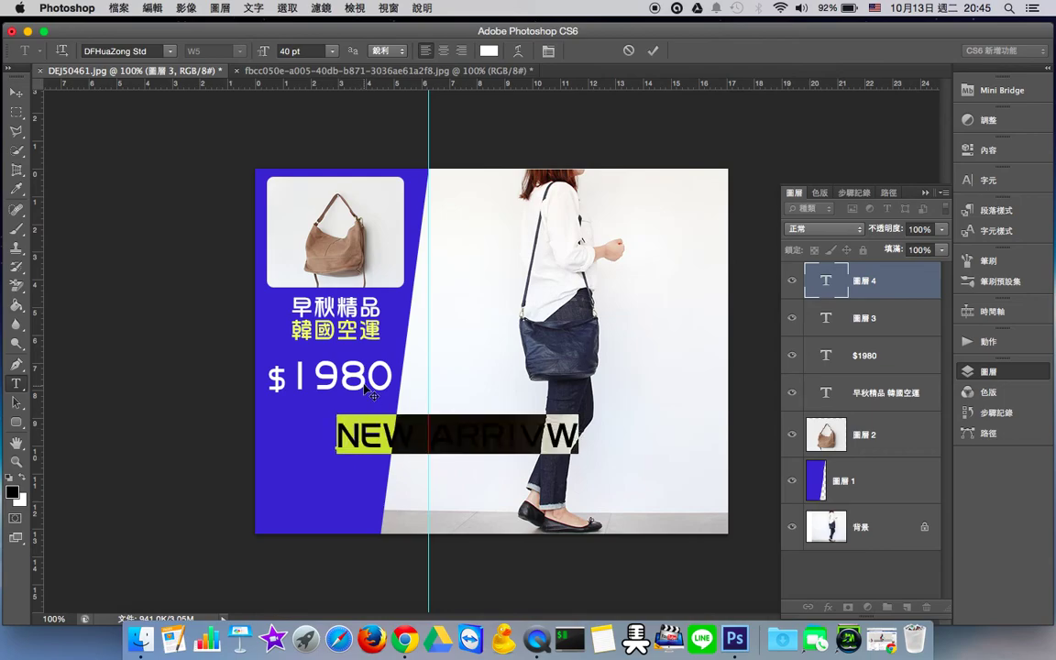
pyautogui.click(652, 52)
# Drag NEW ARRIVW to the blue panel's bottom-left corner and scale it down to about 18%.
pyautogui.click(16, 92)
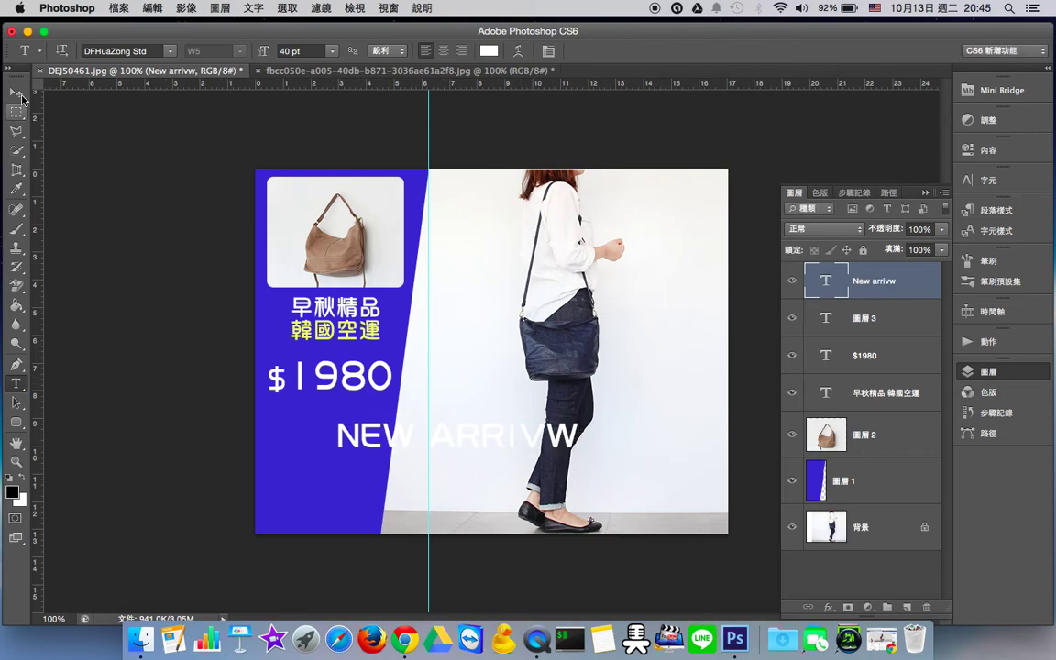
pyautogui.moveTo(371, 438); pyautogui.dragTo(306, 503)
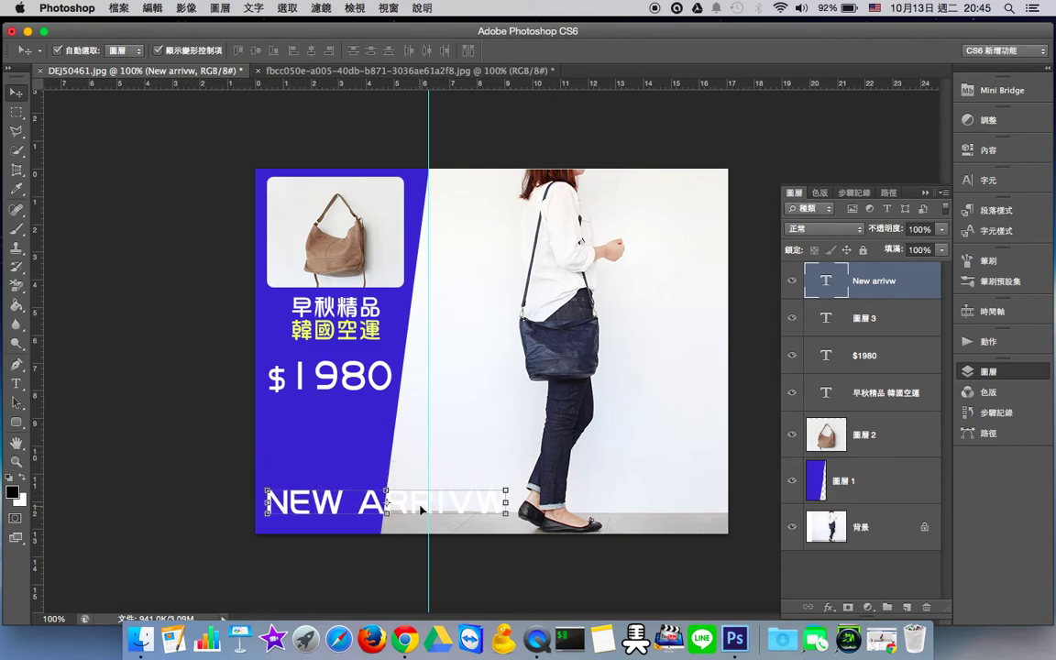
pyautogui.moveTo(508, 492); pyautogui.dragTo(312, 511)
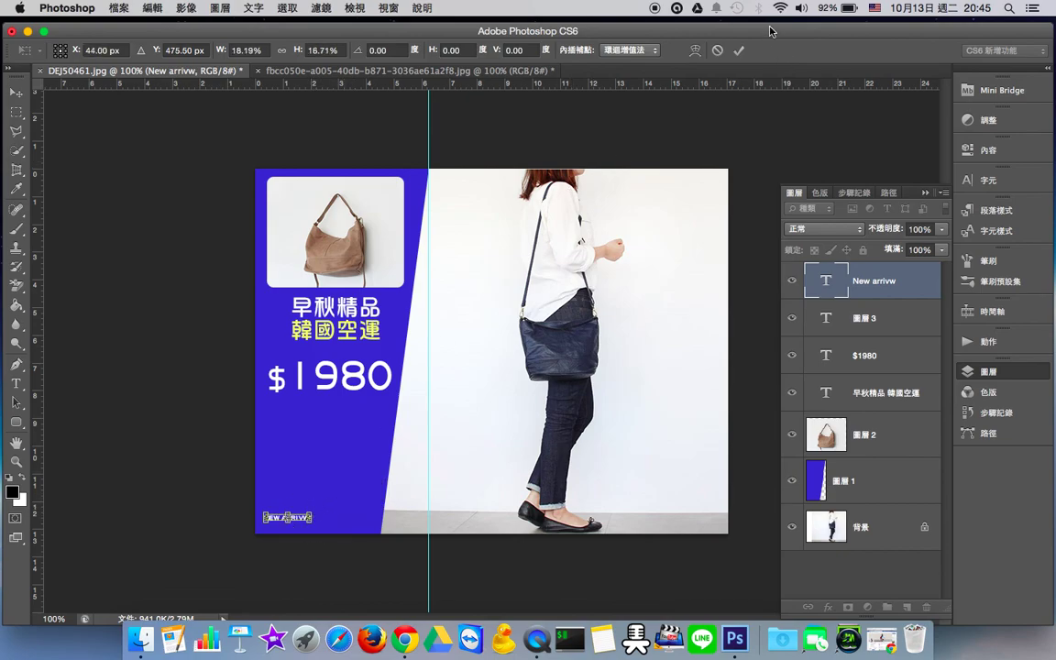
pyautogui.click(739, 50)
pyautogui.click(560, 326)
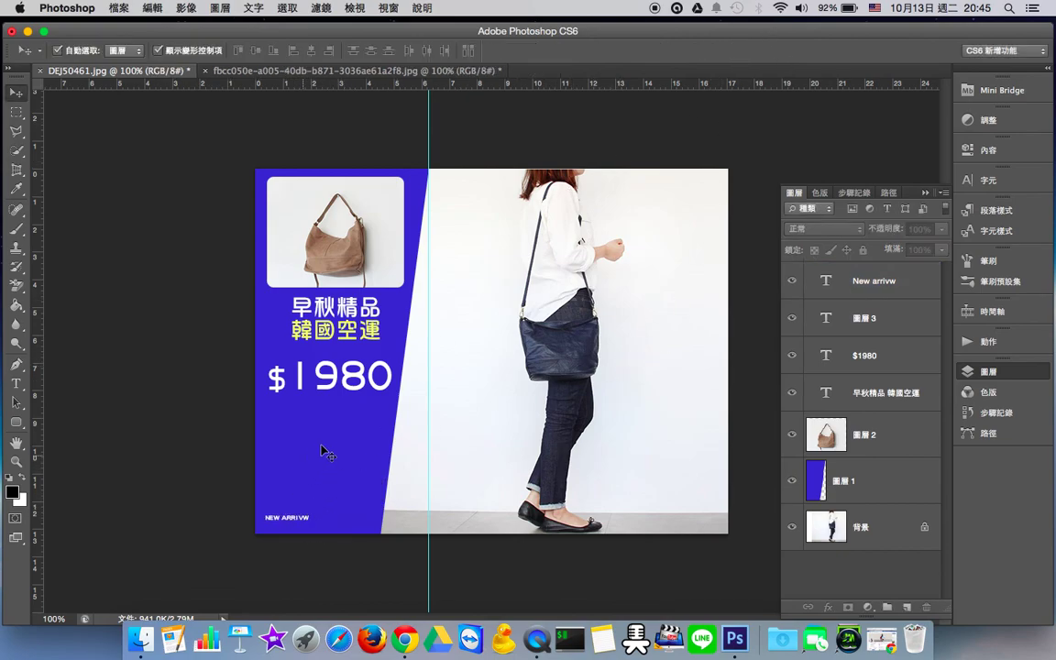
pyautogui.click(313, 72)
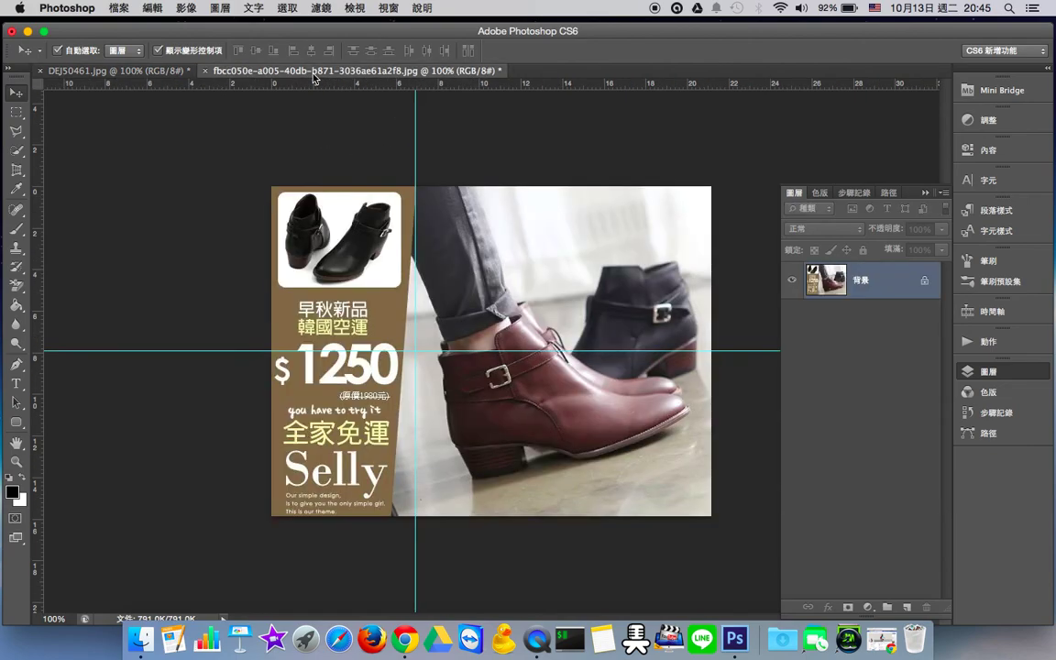
pyautogui.click(163, 73)
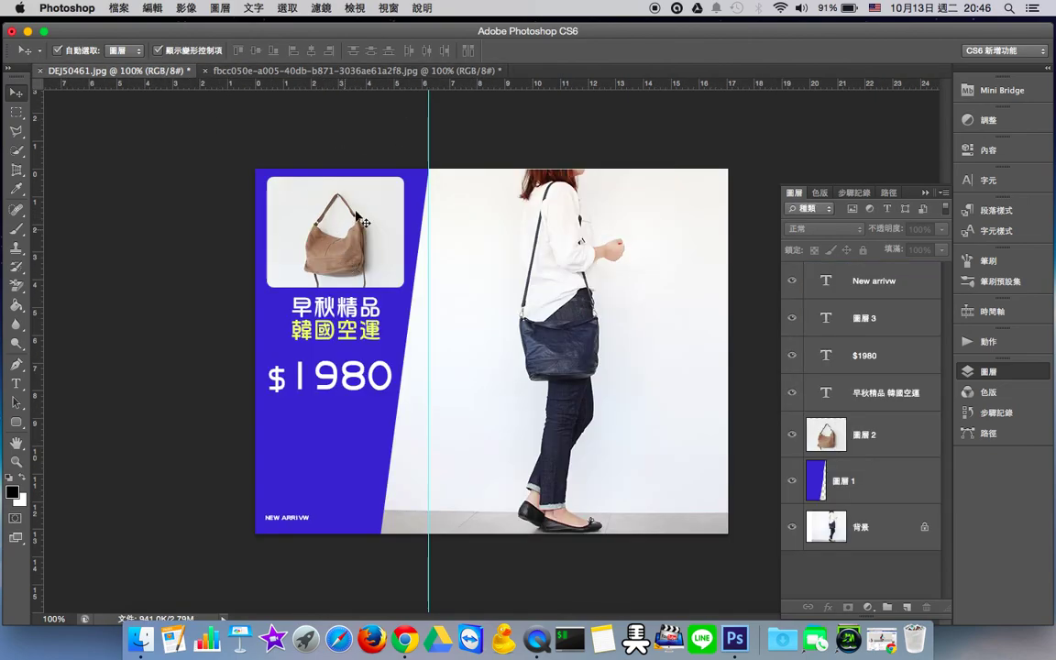